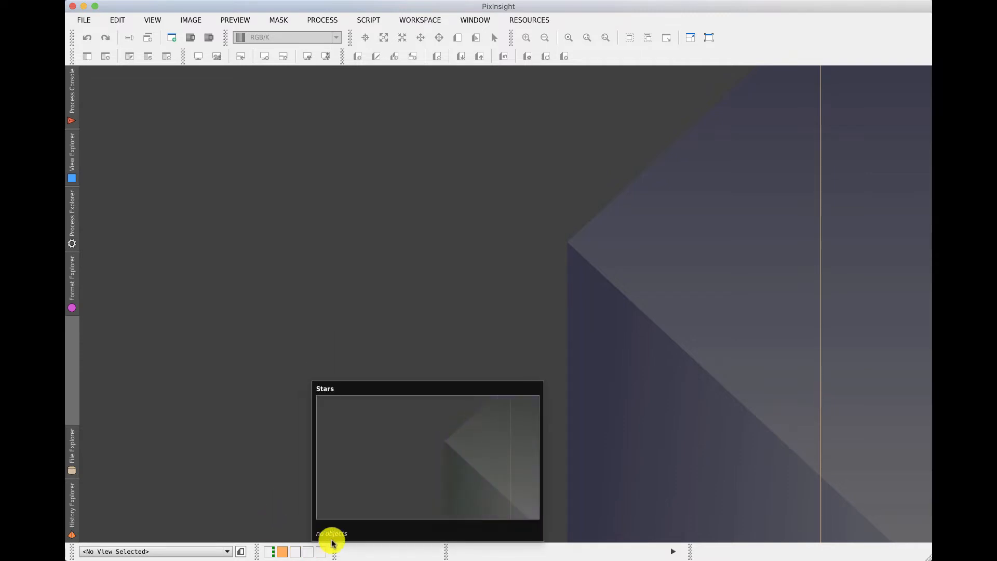
- Look through the third and fourth workspaces, then return to Workspace01
mouse_move(288, 552)
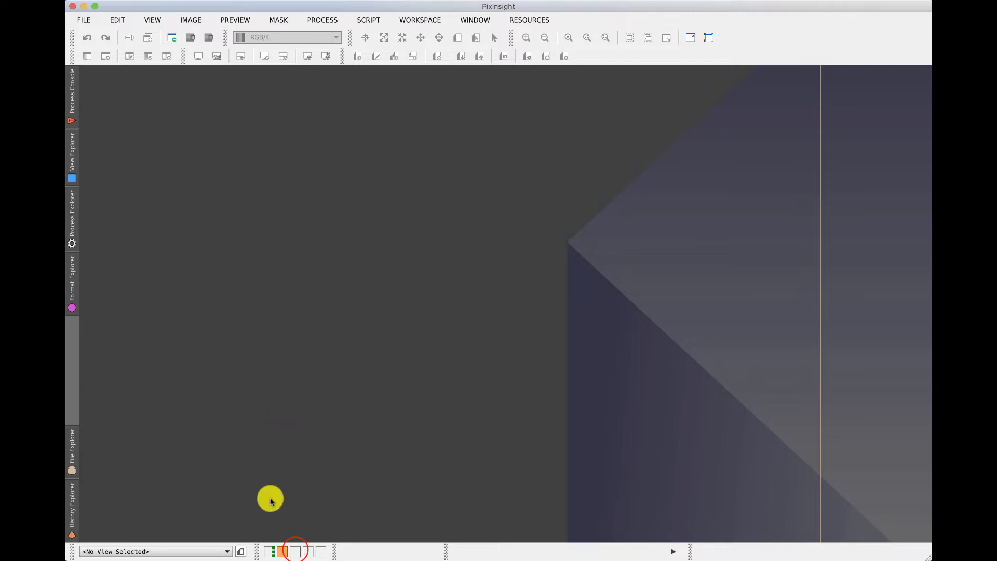
left_click(295, 550)
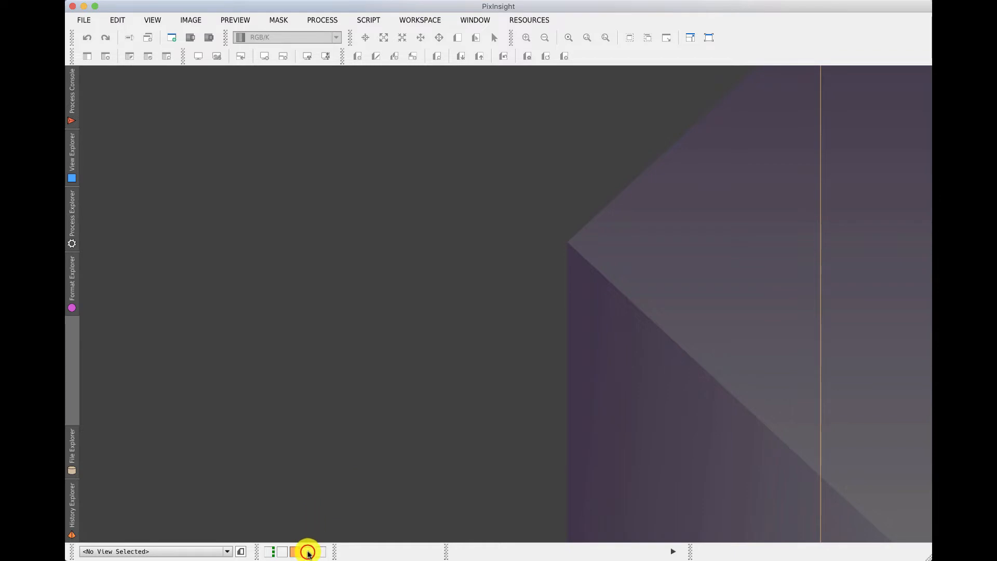
left_click(308, 551)
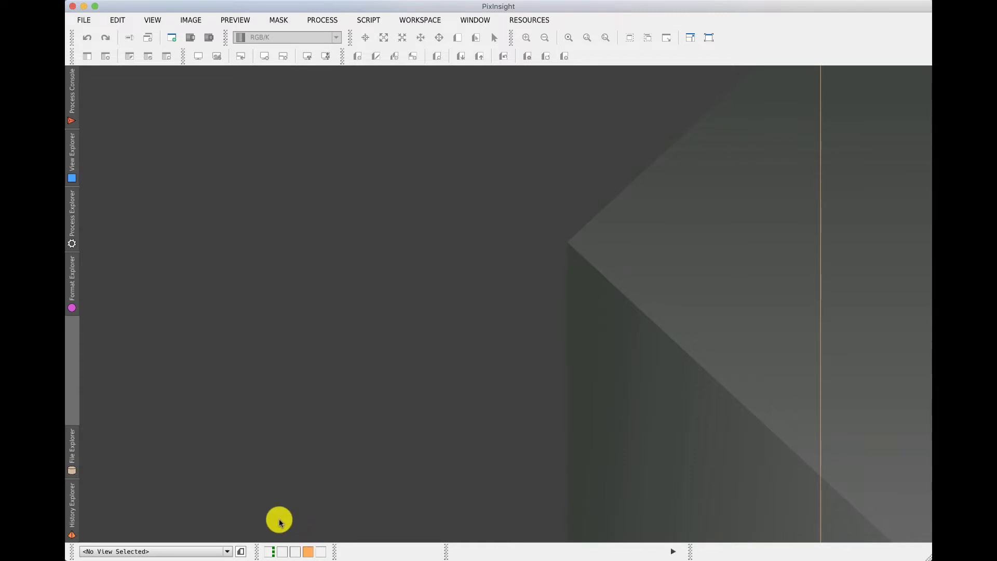
mouse_move(268, 554)
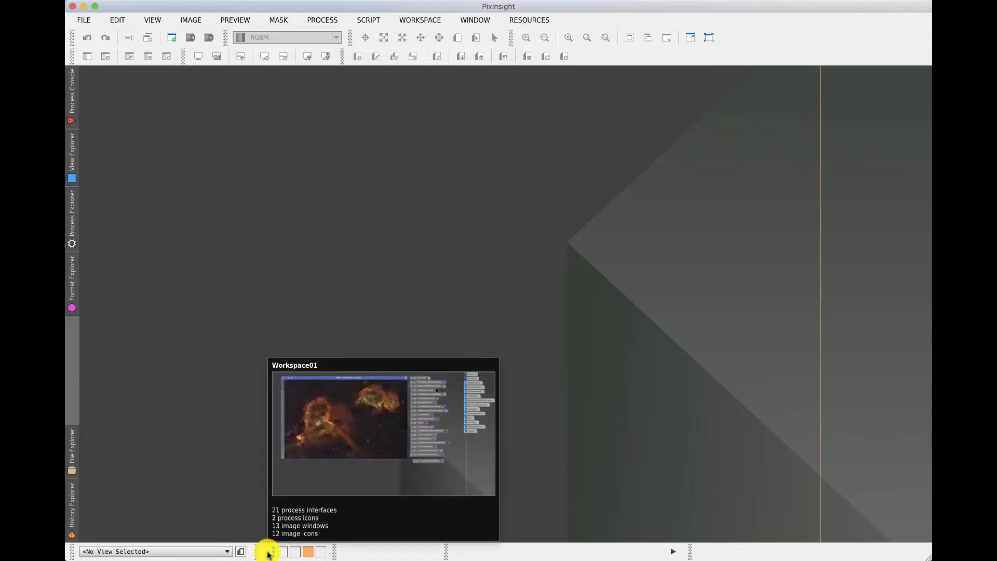
left_click(268, 553)
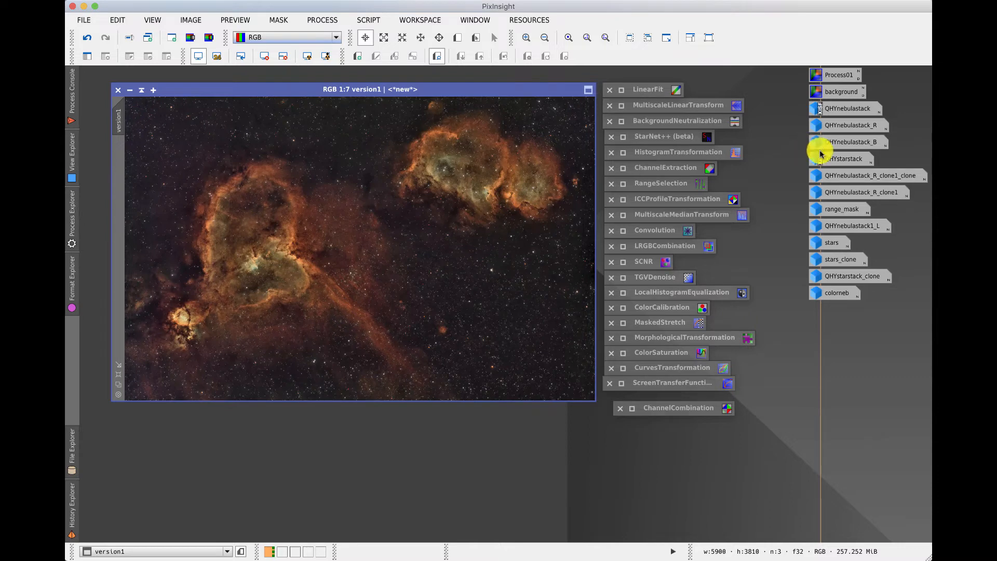
- Reopen the QHYnebulastack_B, range_mask and stars images from their icons and maximize each one to view it
left_click(838, 146)
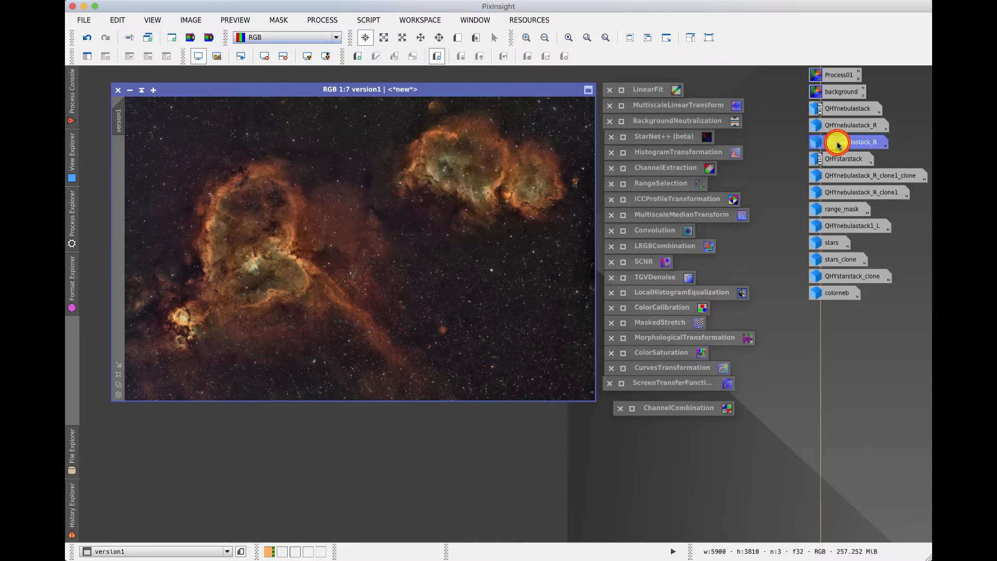
double_click(837, 146)
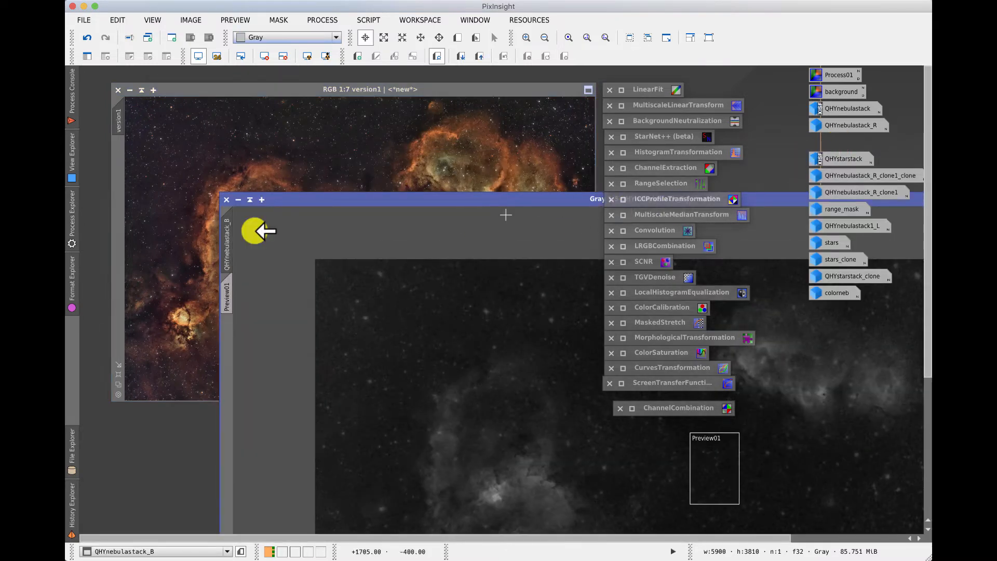
left_click(260, 200)
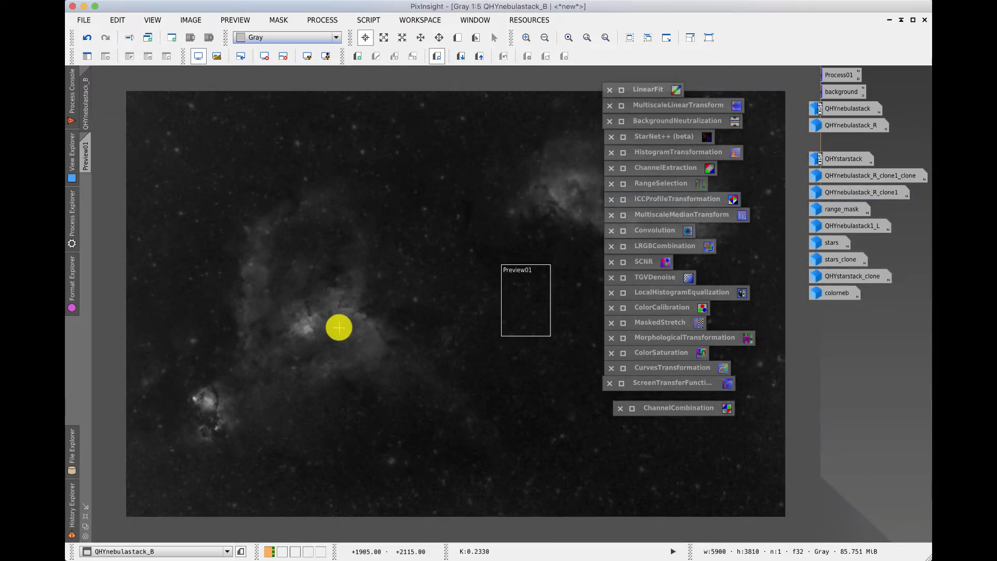
left_click(834, 209)
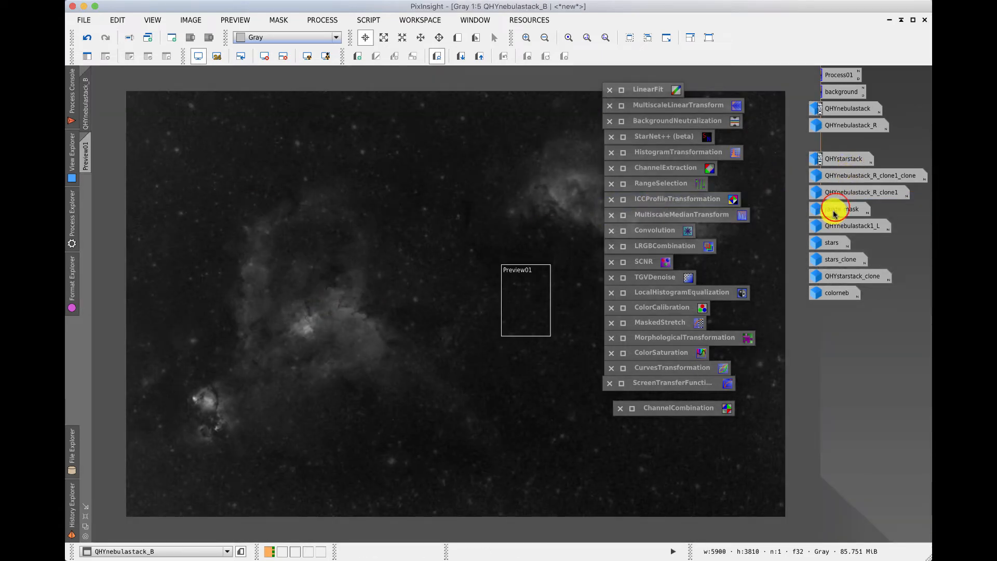
double_click(834, 209)
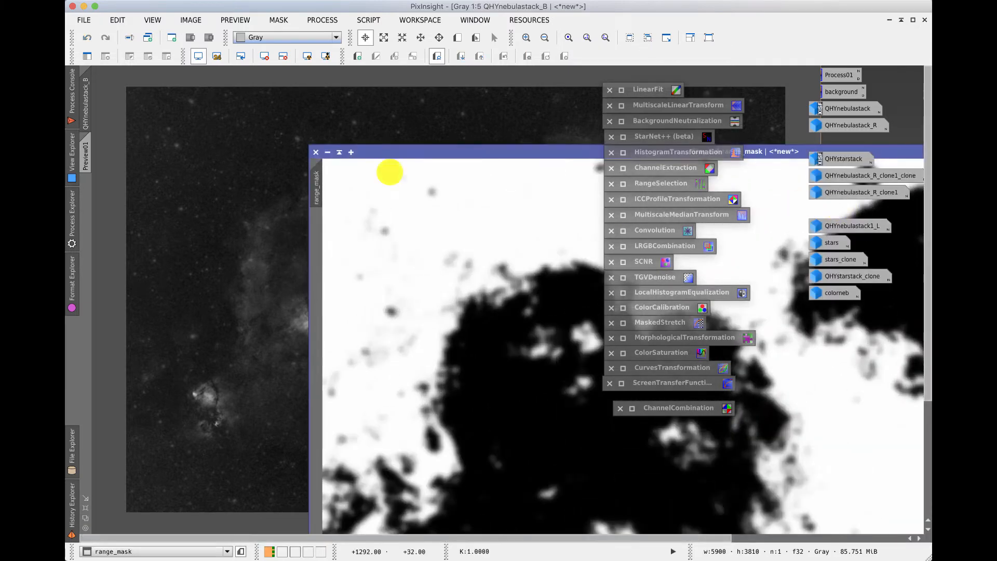
left_click(350, 151)
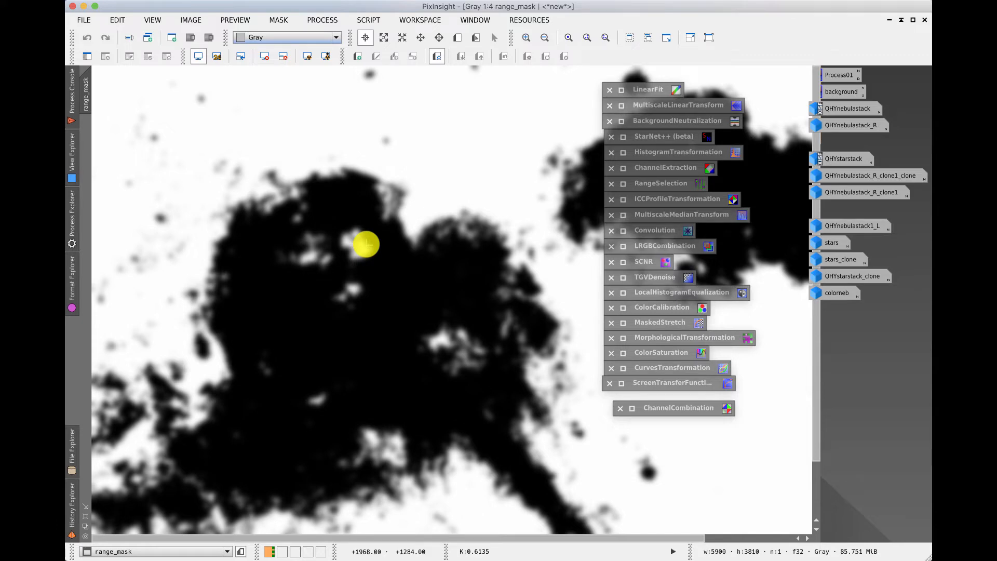
left_click(841, 244)
double_click(840, 244)
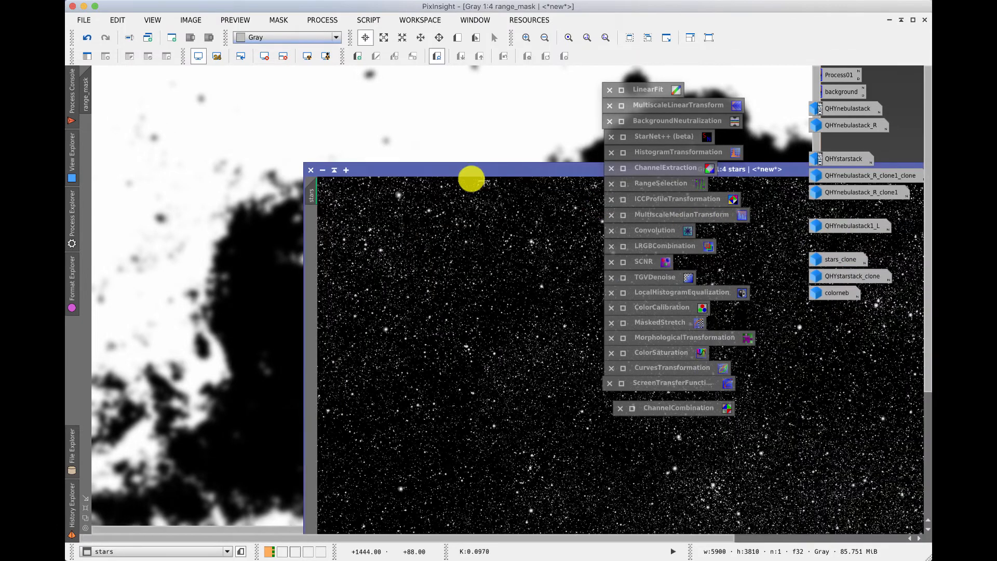
left_click(347, 169)
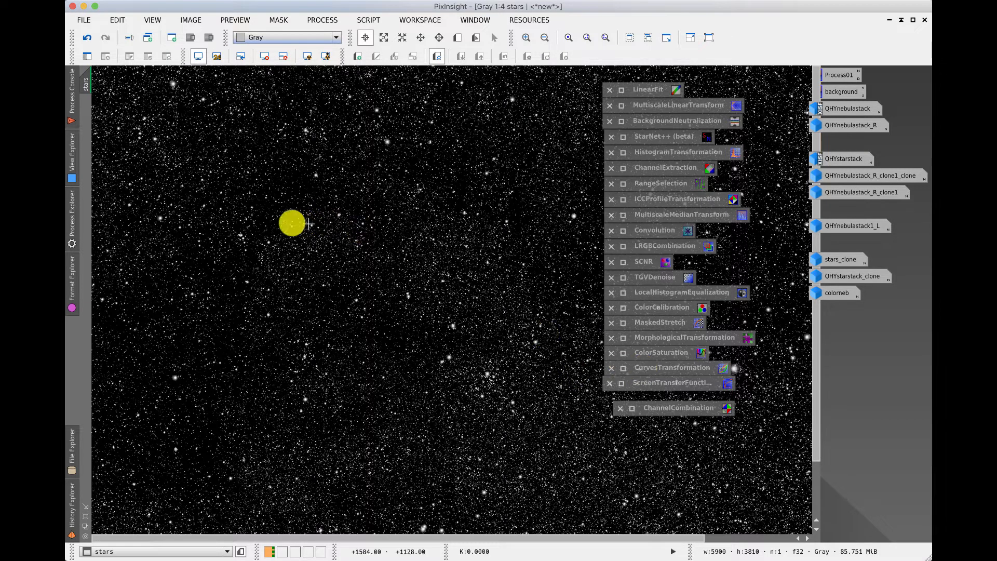
- Restore the maximized stars, range_mask and QHYnebulastack_B windows to normal size and minimize all three to icons
left_click(85, 528)
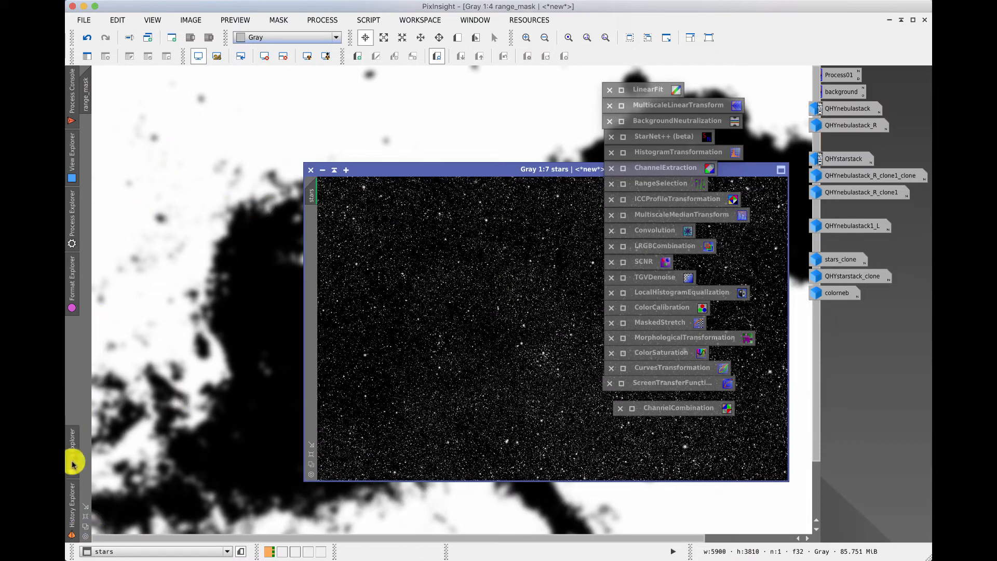
left_click(86, 529)
left_click(86, 528)
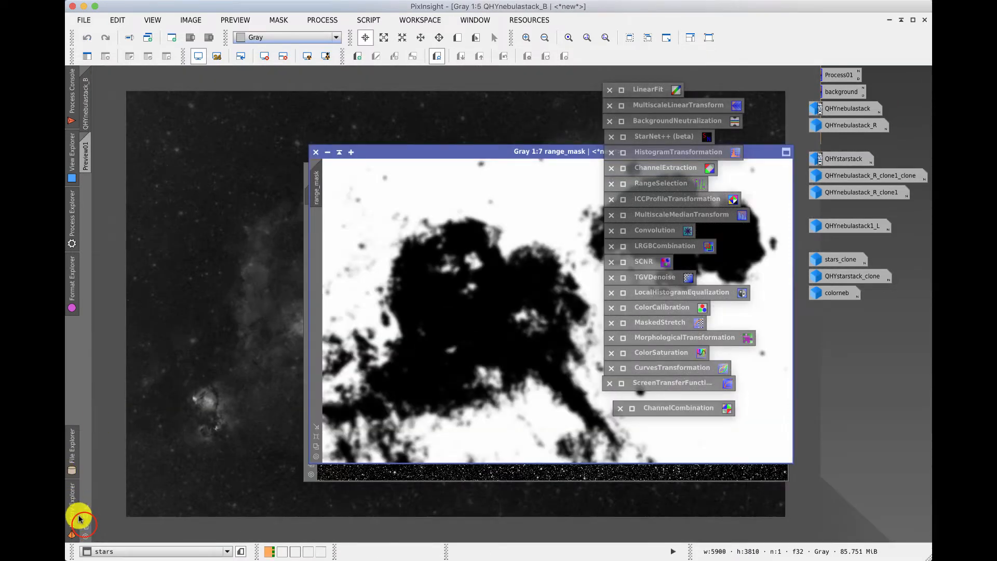
left_click(85, 525)
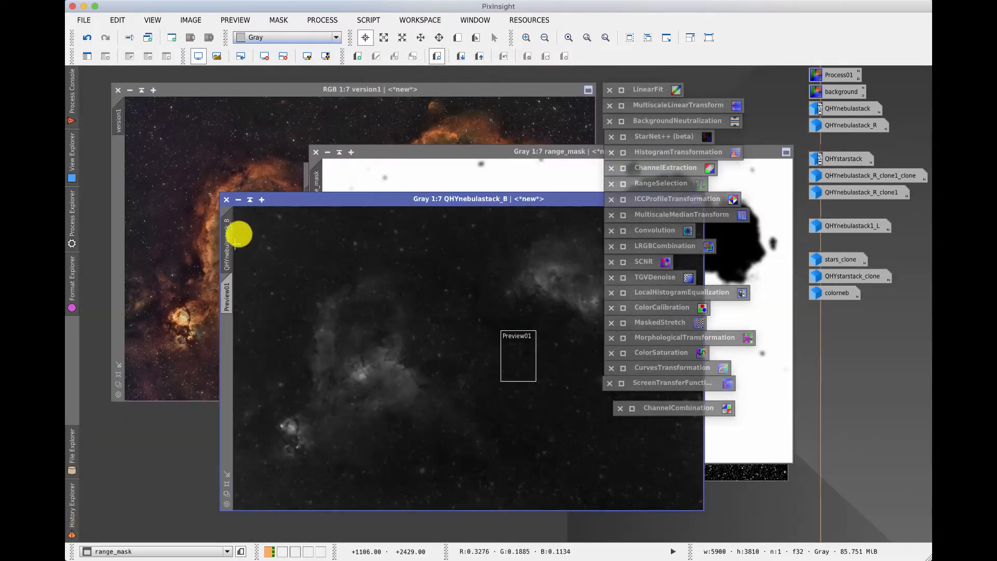
left_click(240, 202)
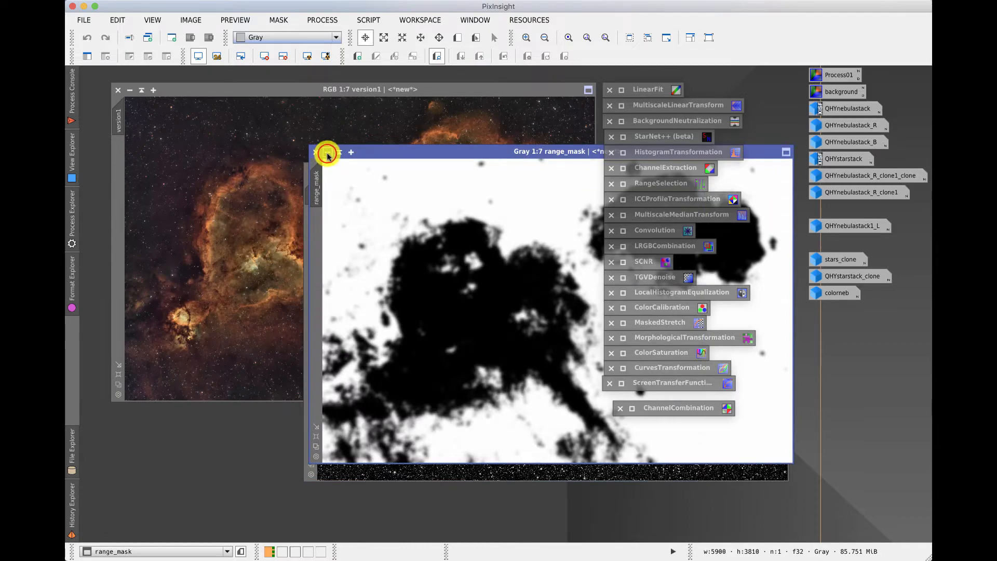
left_click(328, 153)
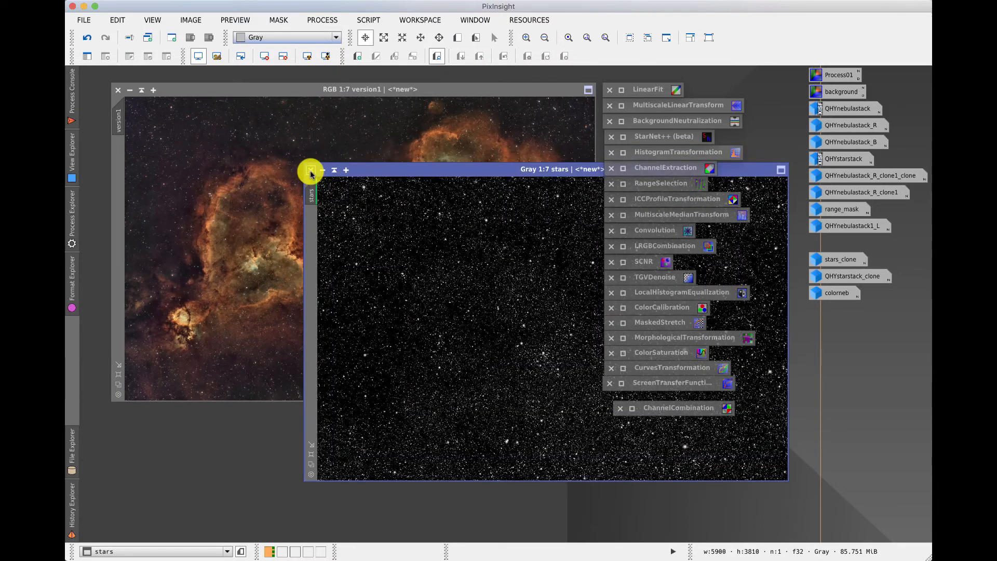
left_click(322, 172)
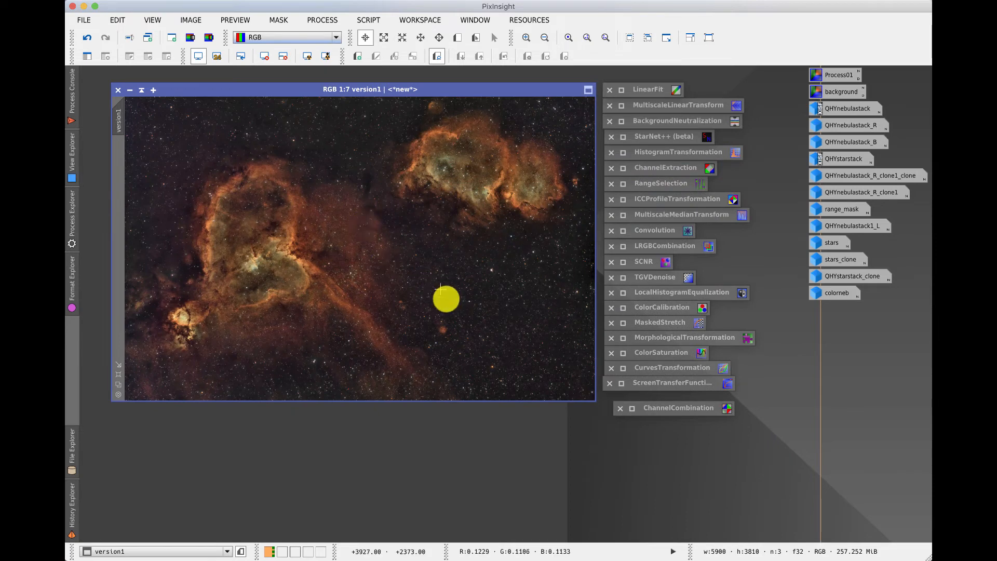
- Move the colorneb, QHYnebulastack1_L and QHYnebulastack_B icons over the version1 image and use Arrange Icons to line them all up
left_click(828, 292)
left_click_drag(777, 318, 445, 379)
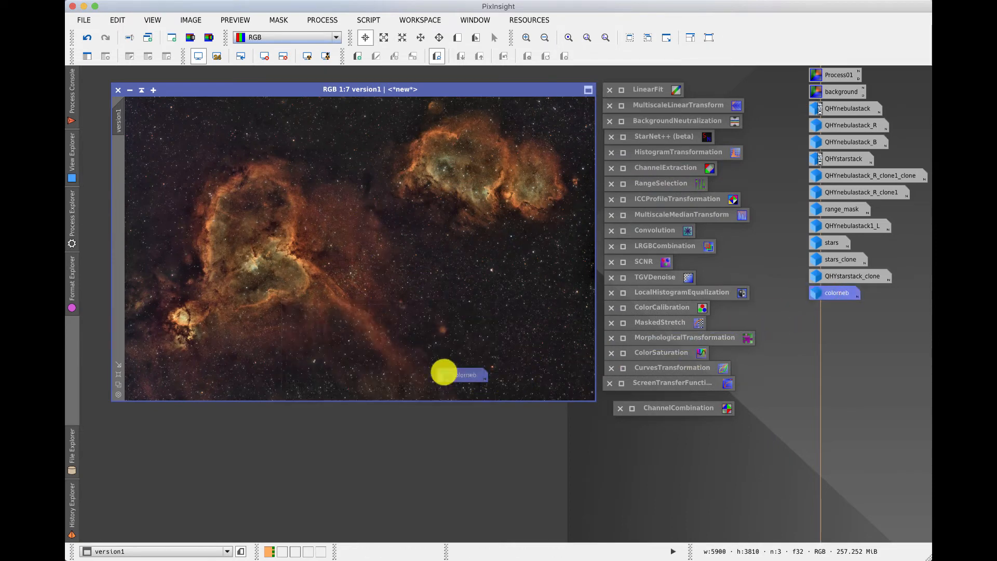
left_click(846, 224)
left_click_drag(806, 218, 369, 199)
left_click_drag(839, 140, 281, 388)
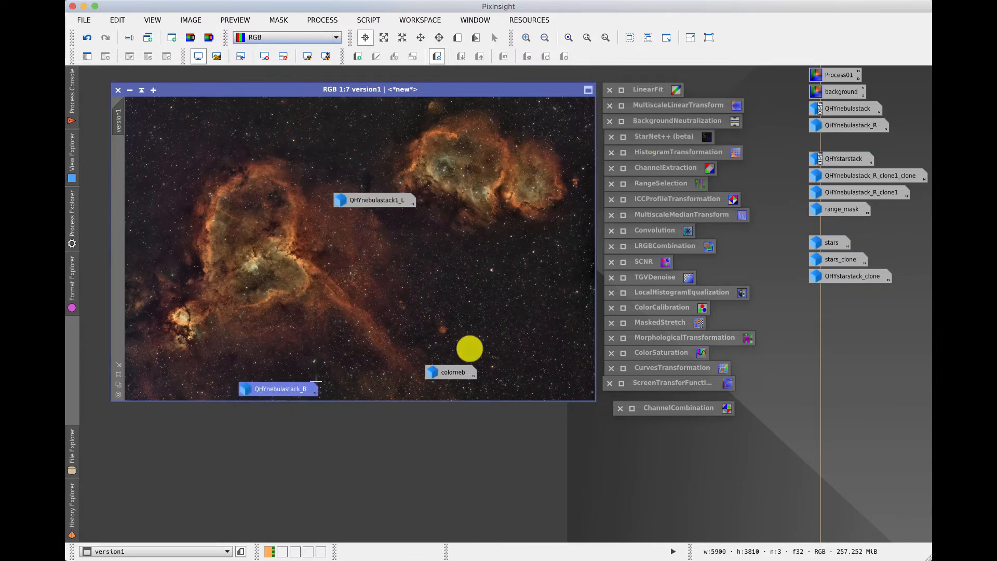
left_click(470, 15)
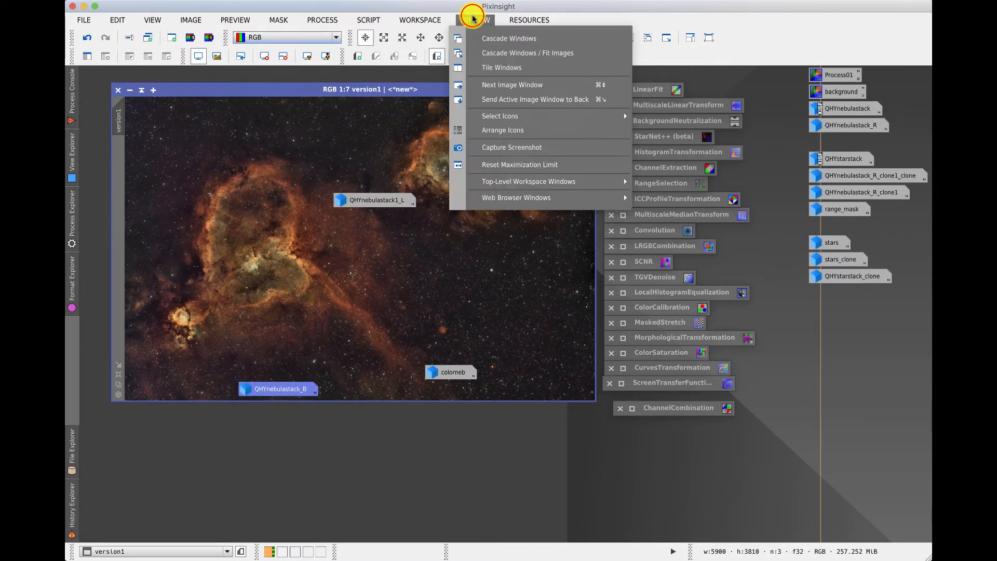
left_click(501, 129)
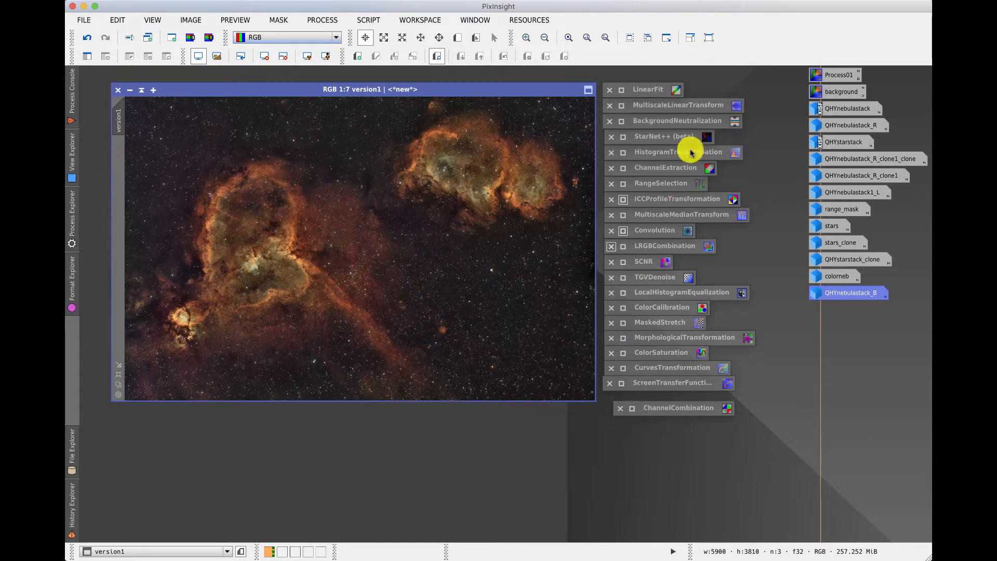
- Expand the LinearFit process window, move it over the version1 image and collapse it again
left_click(646, 90)
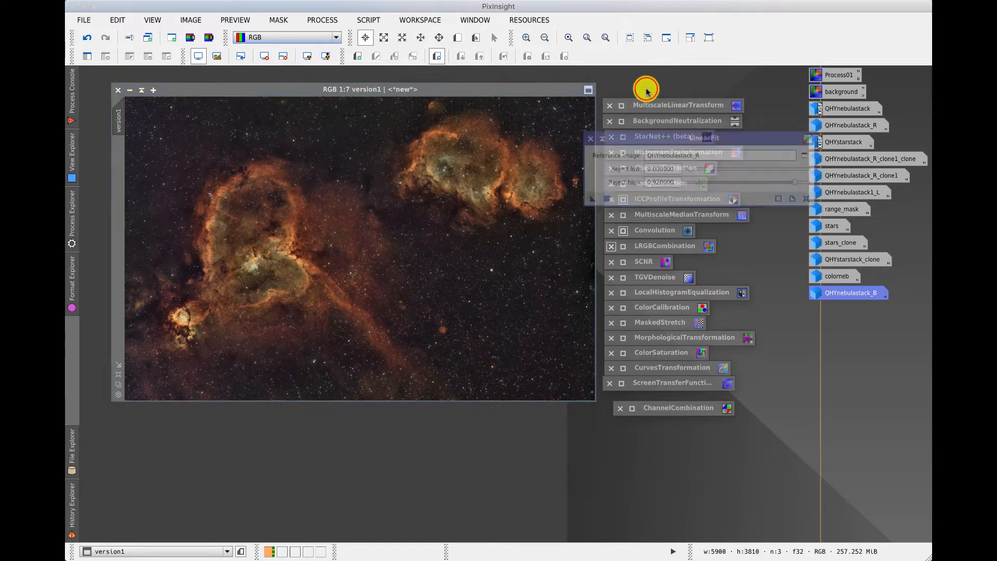
left_click(628, 202)
left_click_drag(628, 202, 416, 249)
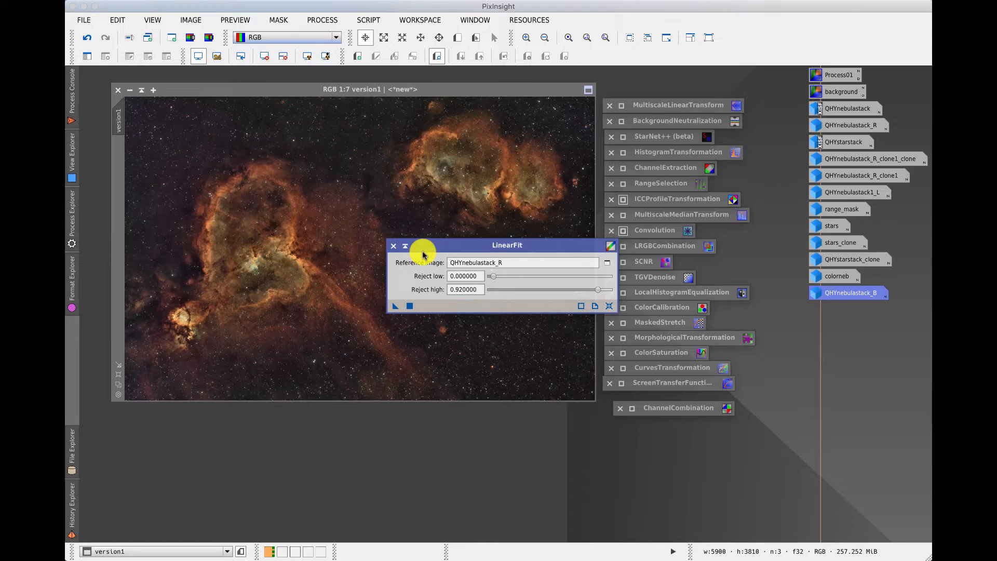
left_click(406, 250)
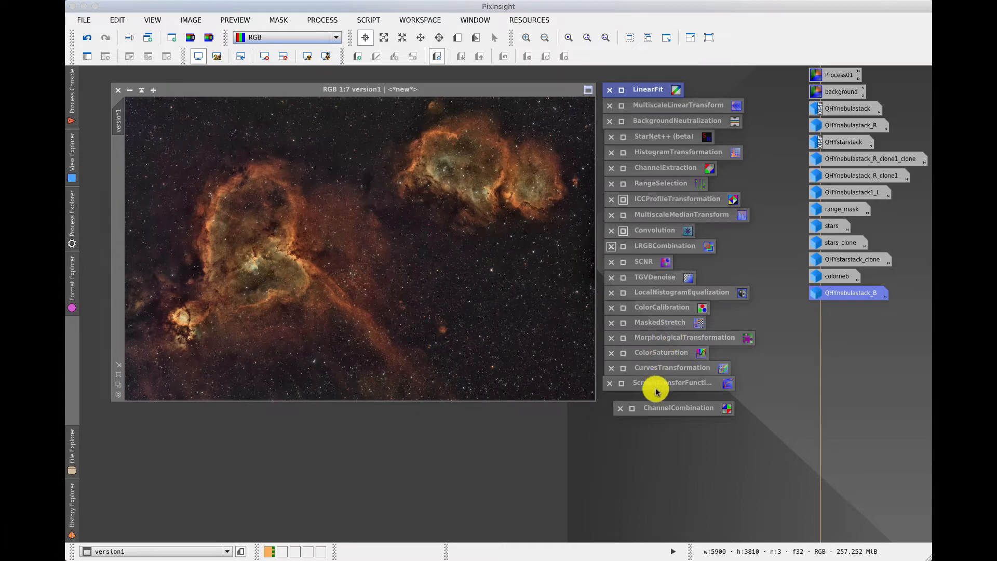
- Expand MultiscaleMedianTransform, place it over the version1 image and save its current settings as a process icon below the image
double_click(648, 219)
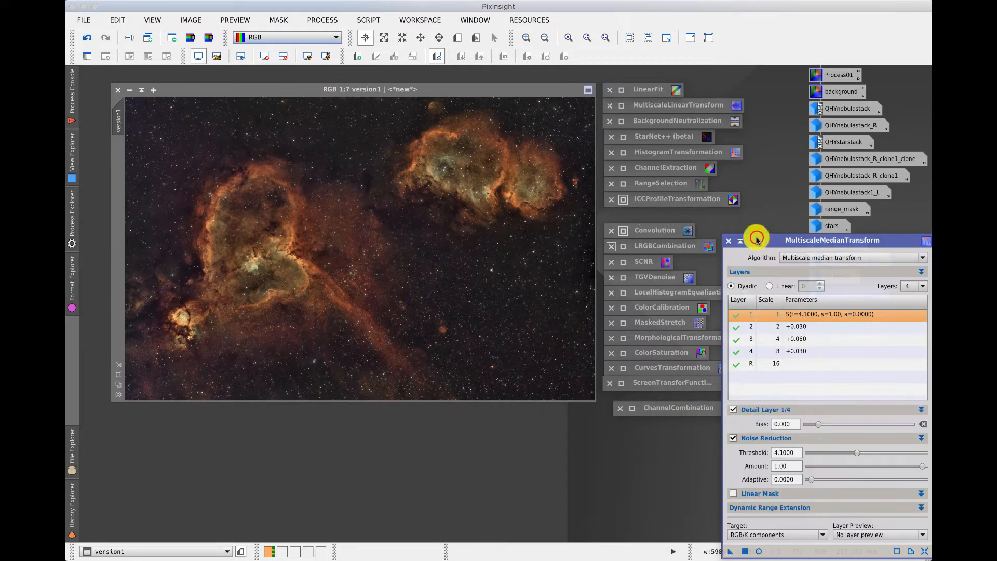
left_click_drag(758, 242, 356, 173)
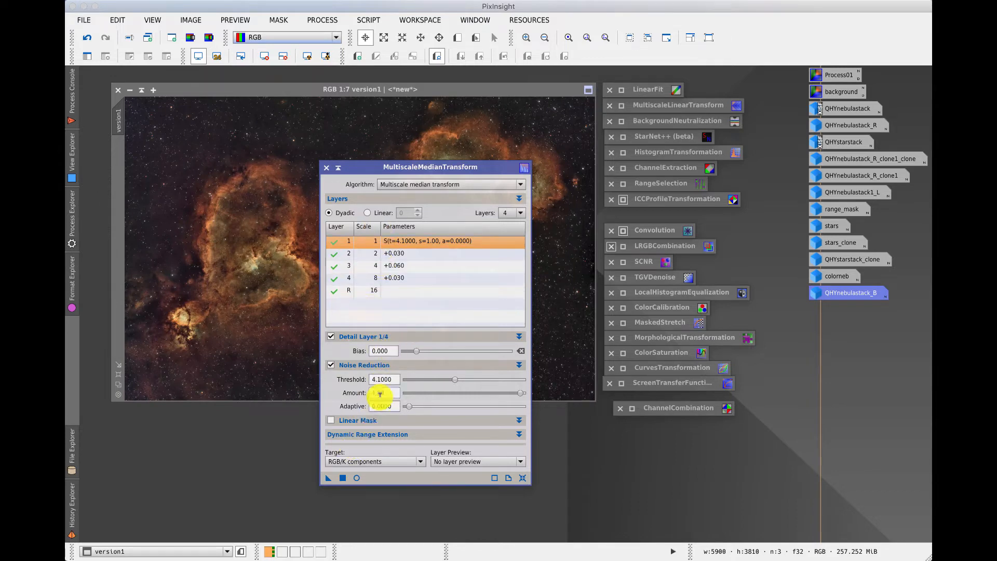
left_click_drag(367, 170, 438, 154)
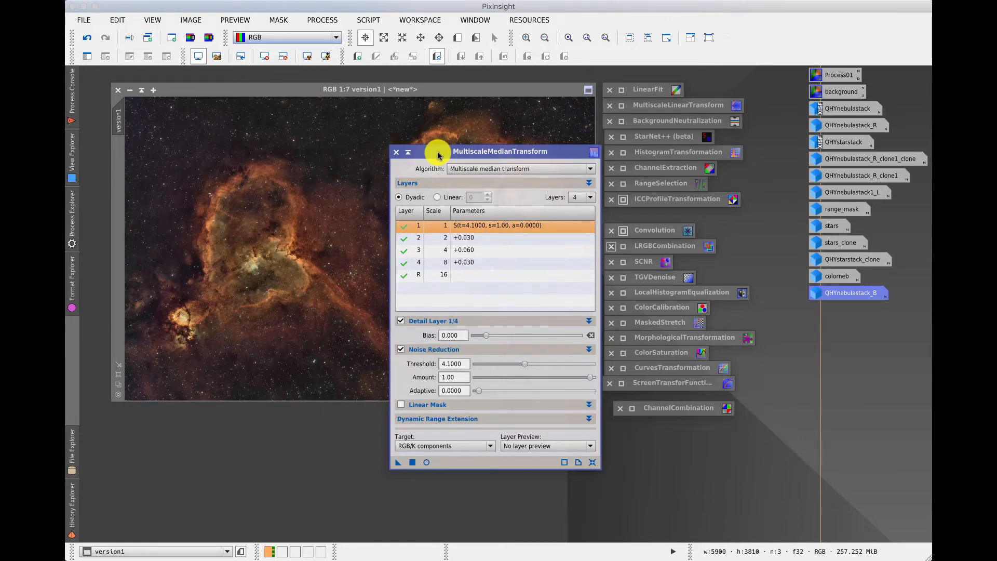
left_click_drag(398, 462, 261, 461)
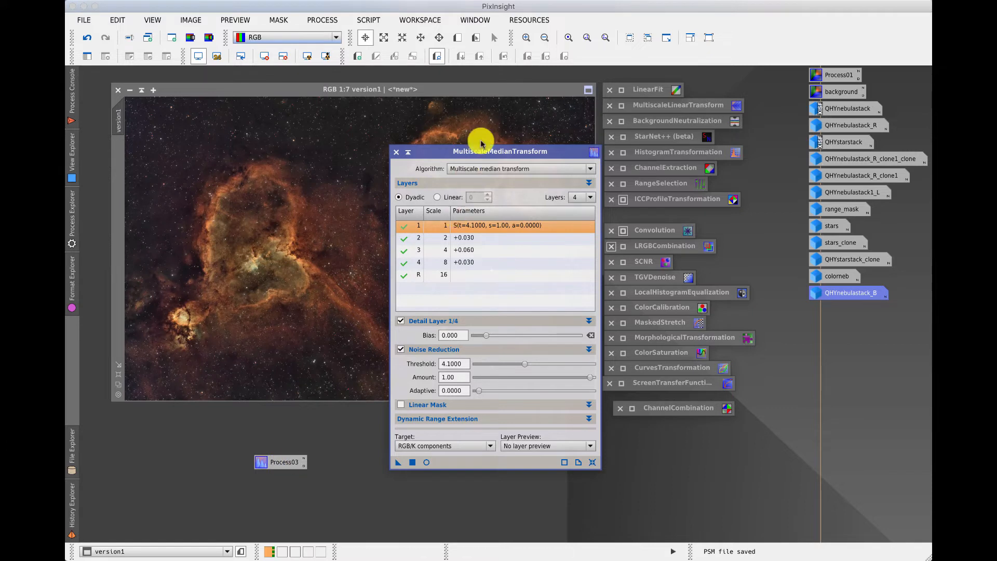
- Rename the new process icon noise_reduction and place it beneath the collapsed ChannelCombination process
left_click(303, 459)
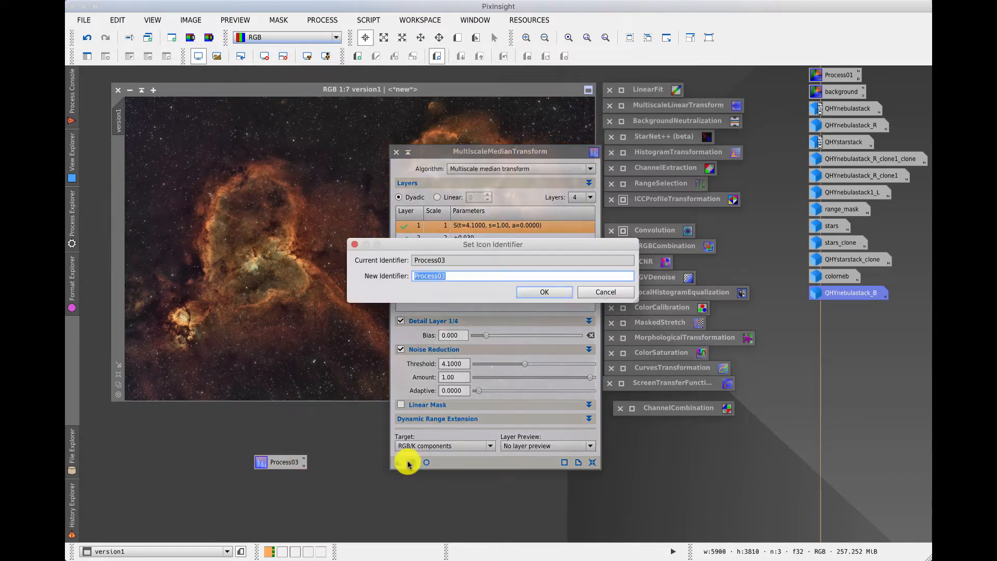
type("noise reduction")
key("Return")
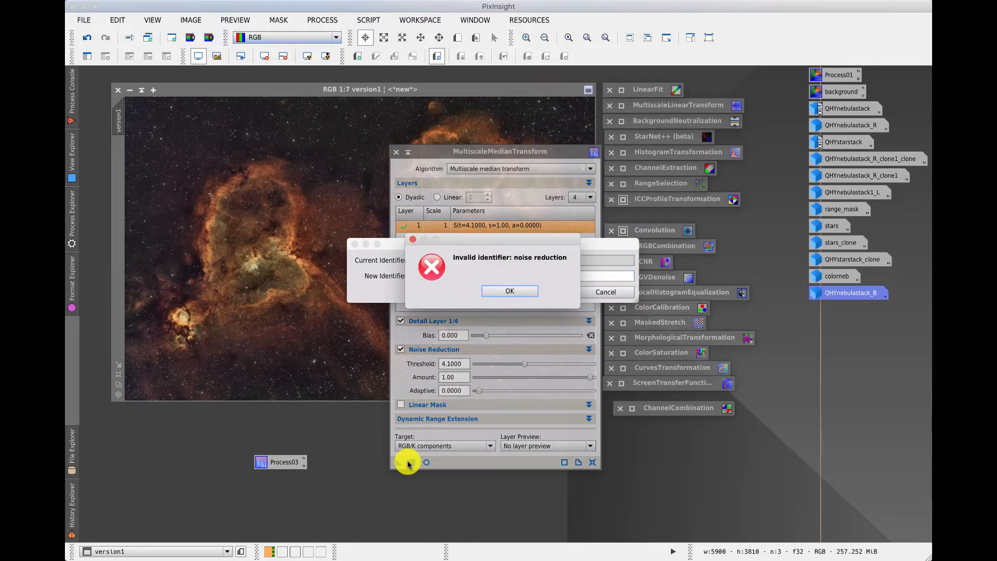
left_click(537, 290)
left_click(433, 275)
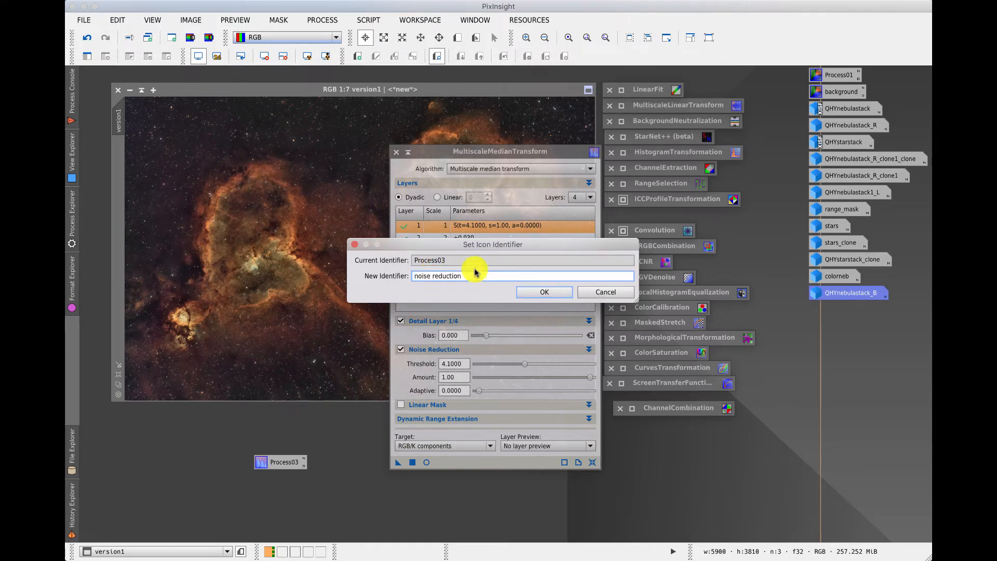
key("BackSpace")
type("_")
key("Return")
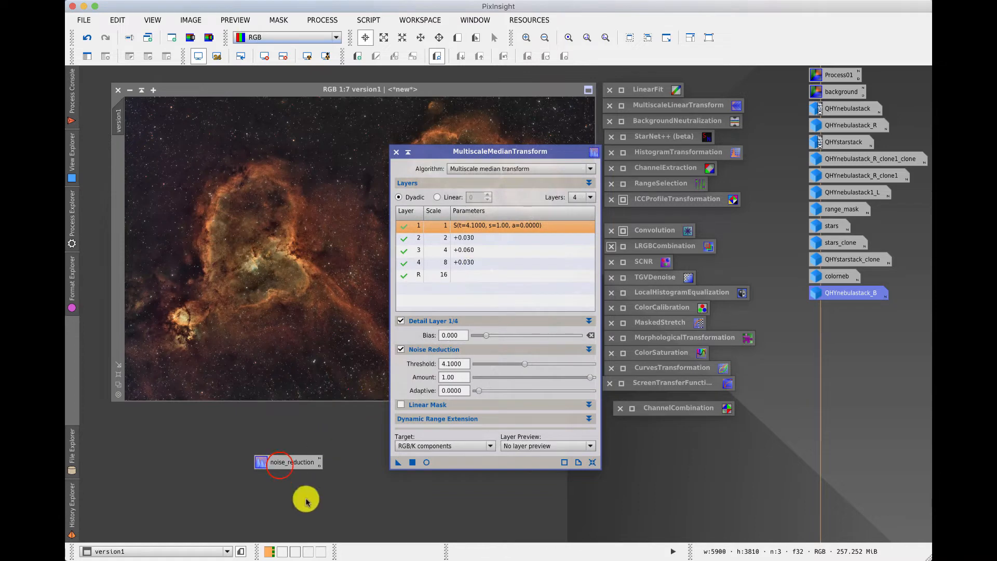
left_click(280, 466)
left_click_drag(280, 465, 661, 441)
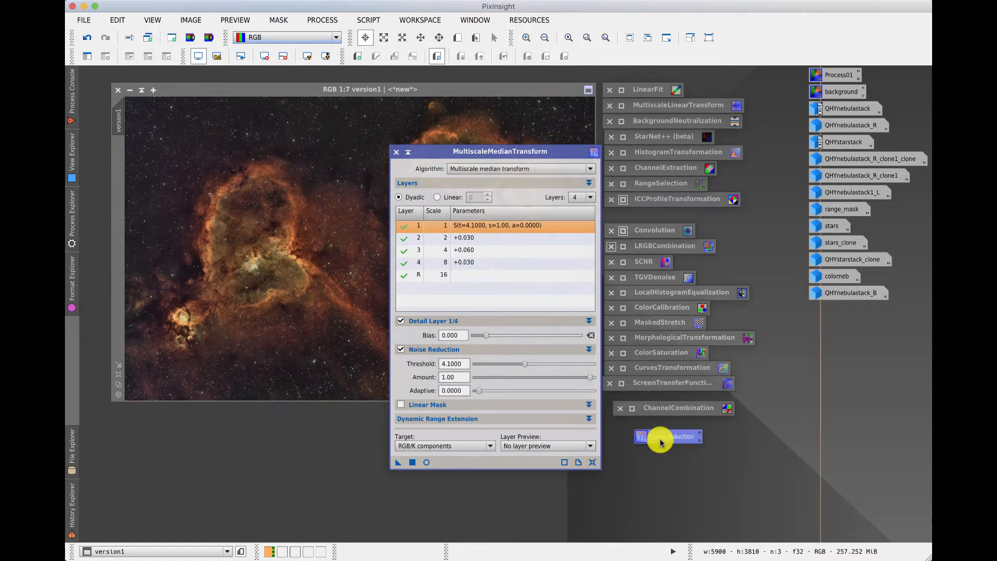
- Reset MultiscaleMedianTransform to its defaults, with layer 1's bias set to 0.030 and layer 2's to 0.050
left_click(593, 463)
left_click(452, 335)
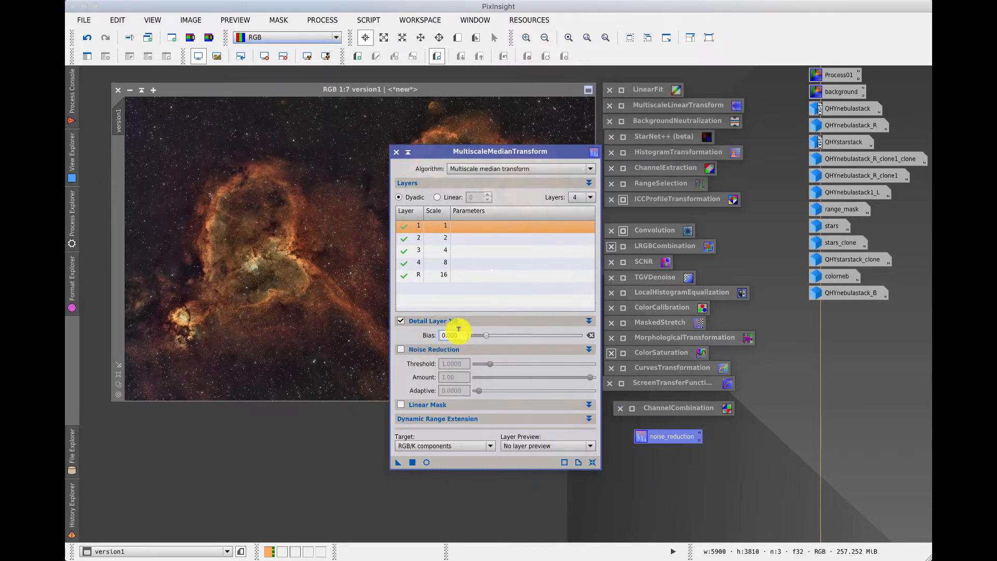
type("3")
left_click(456, 240)
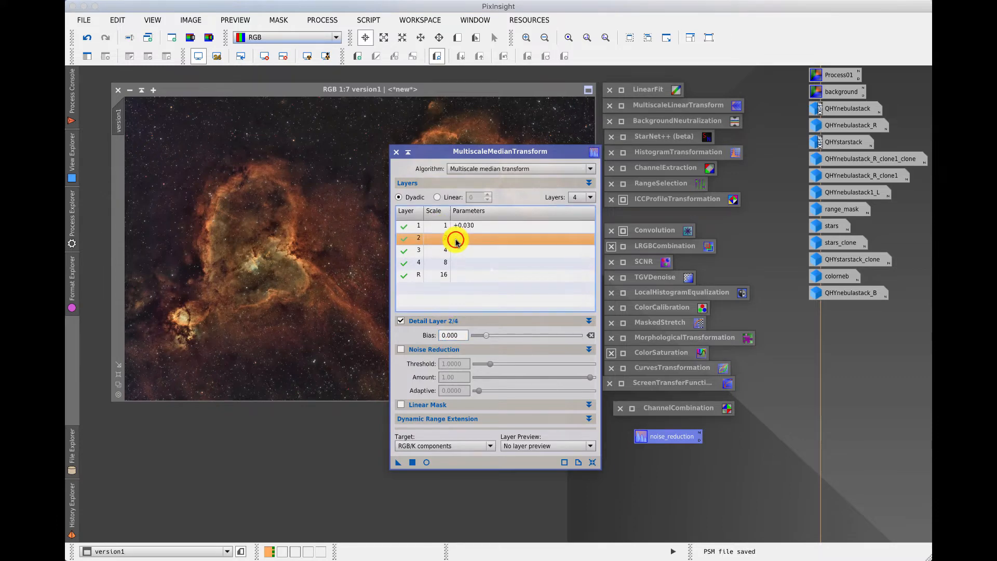
left_click(453, 335)
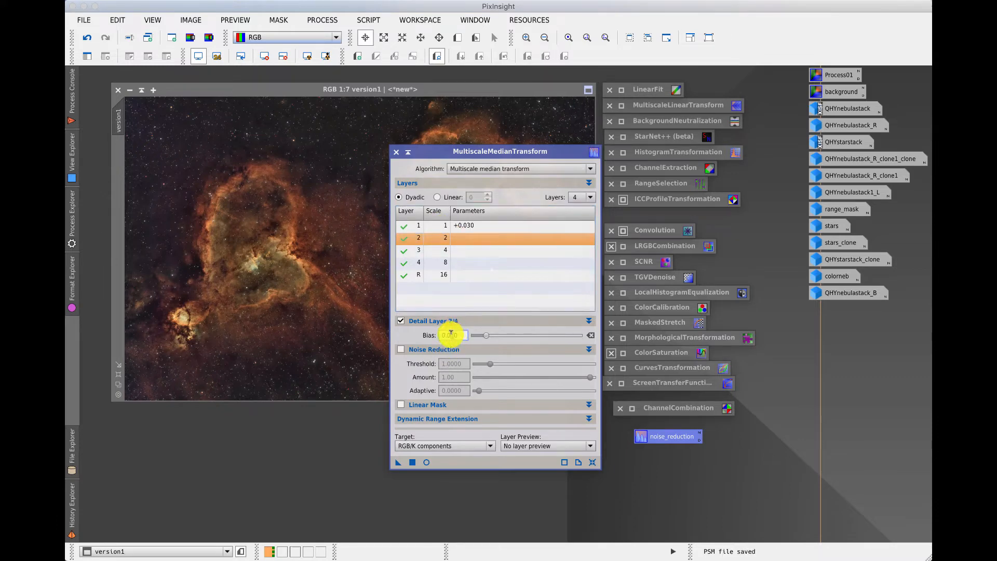
type("5")
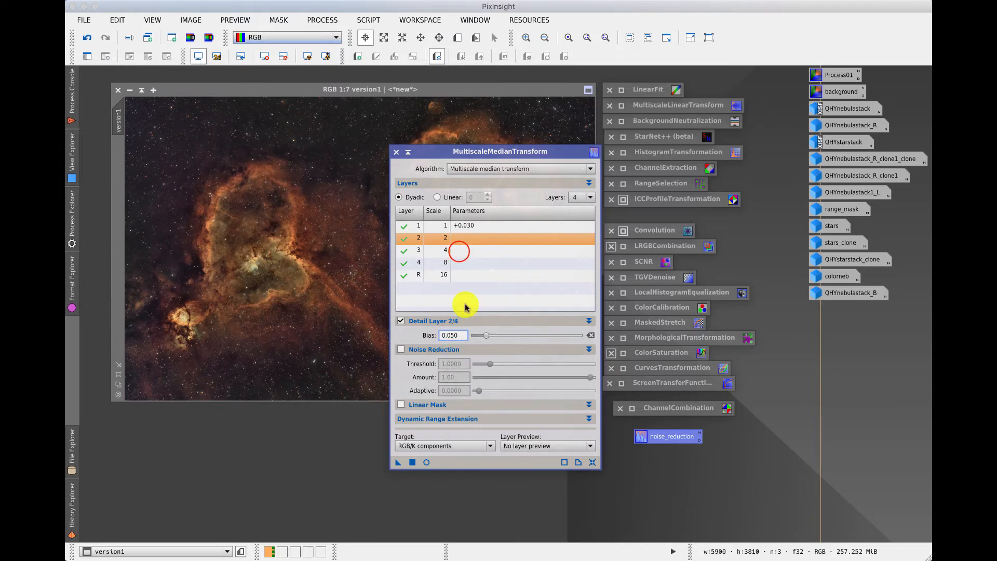
- Set the MultiscaleMedianTransform bias to 0.100 for layer 3 and 0.060 for layer 4
left_click(458, 250)
left_click(448, 335)
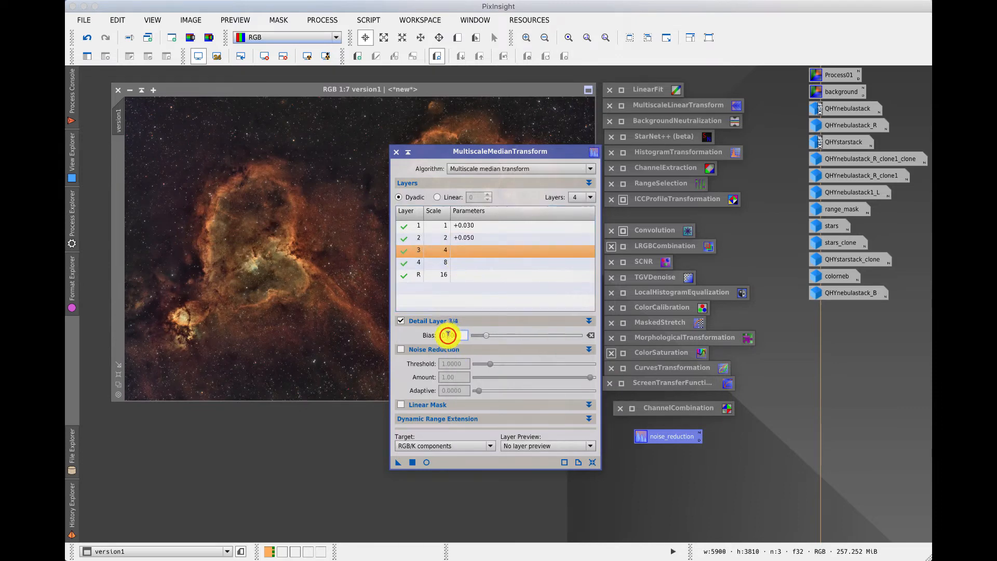
type("1")
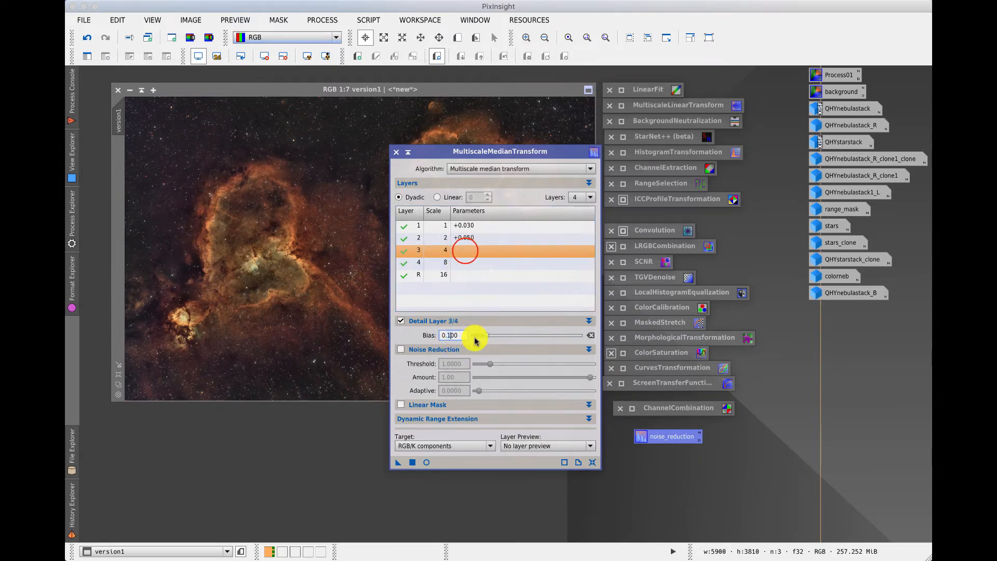
left_click(462, 263)
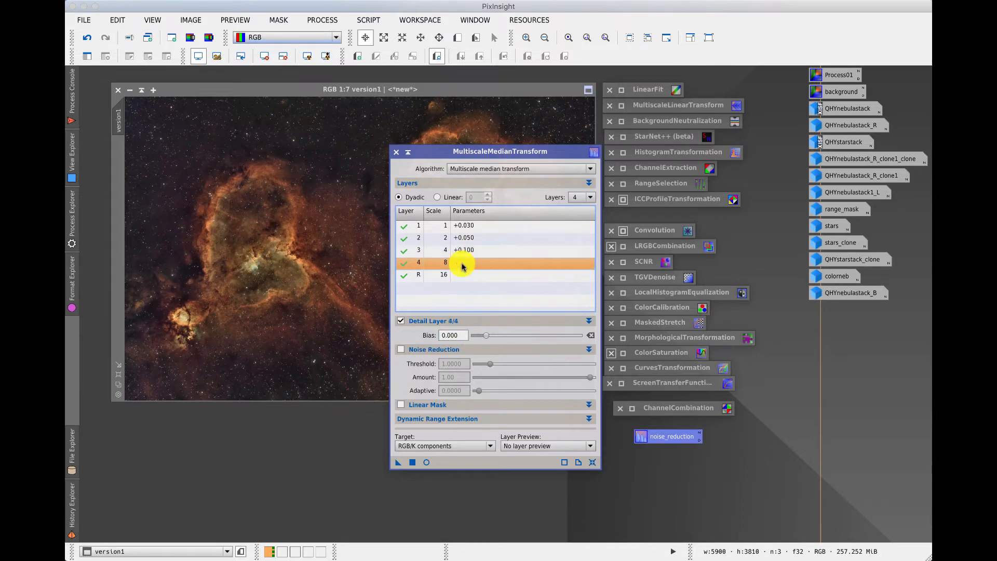
left_click(451, 335)
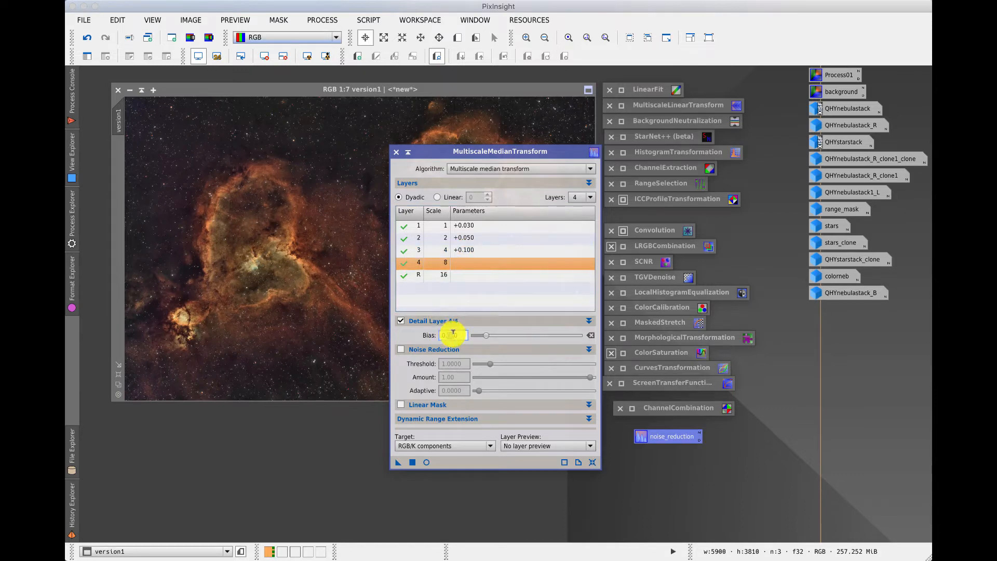
type("0.0")
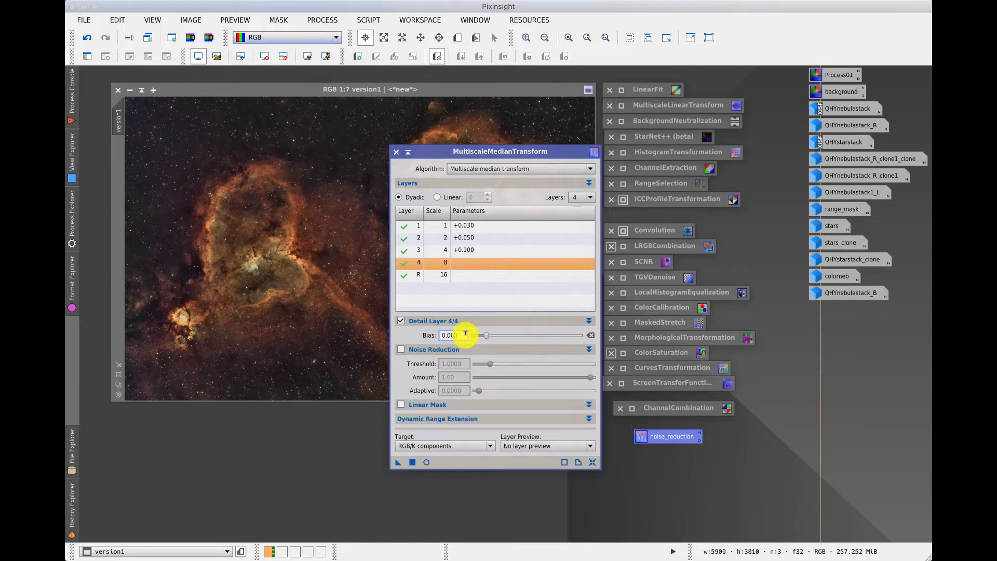
type("60")
left_click(487, 240)
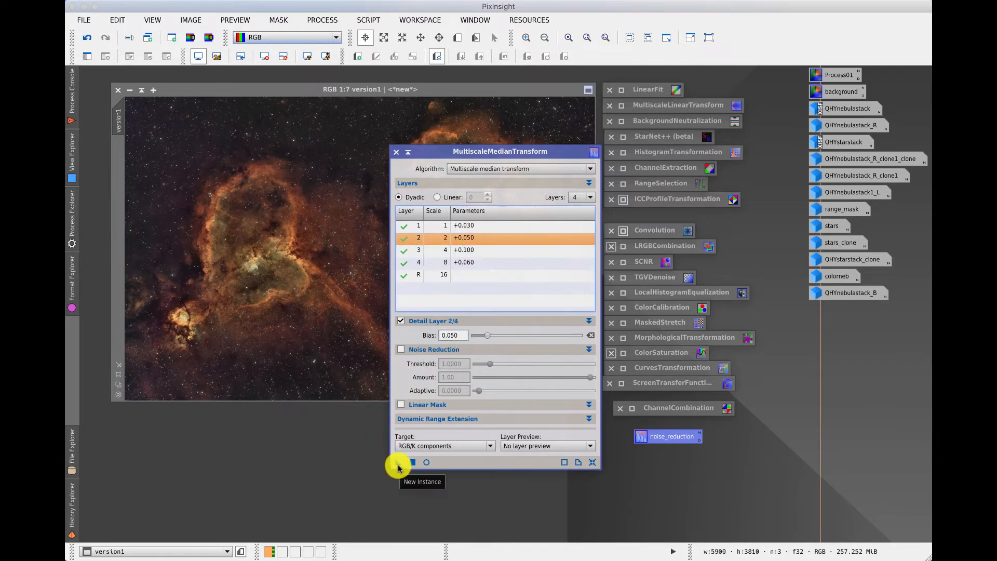
- Save the current MultiscaleMedianTransform settings as a process icon below the version1 image and rename it sharpening
left_click(408, 152)
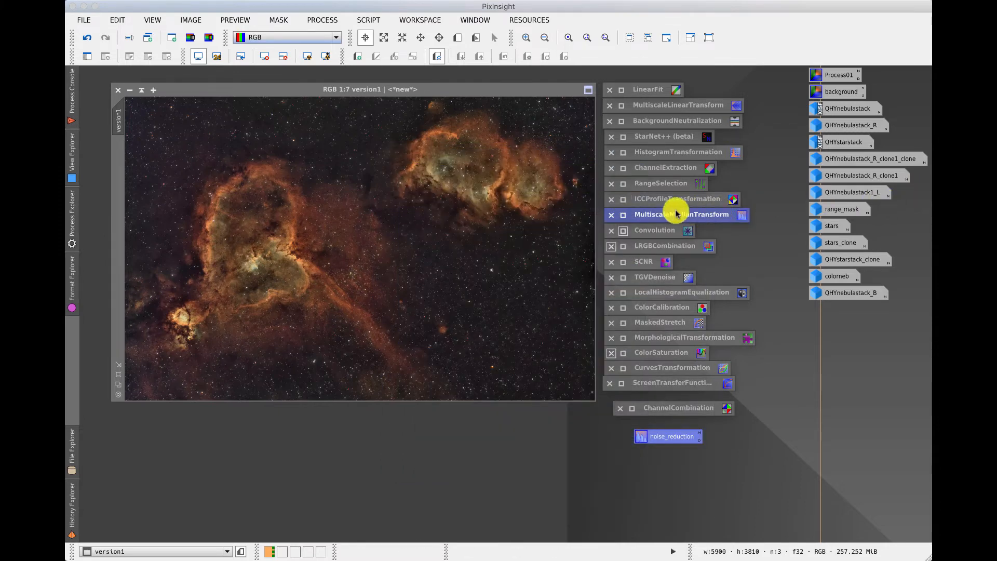
double_click(673, 215)
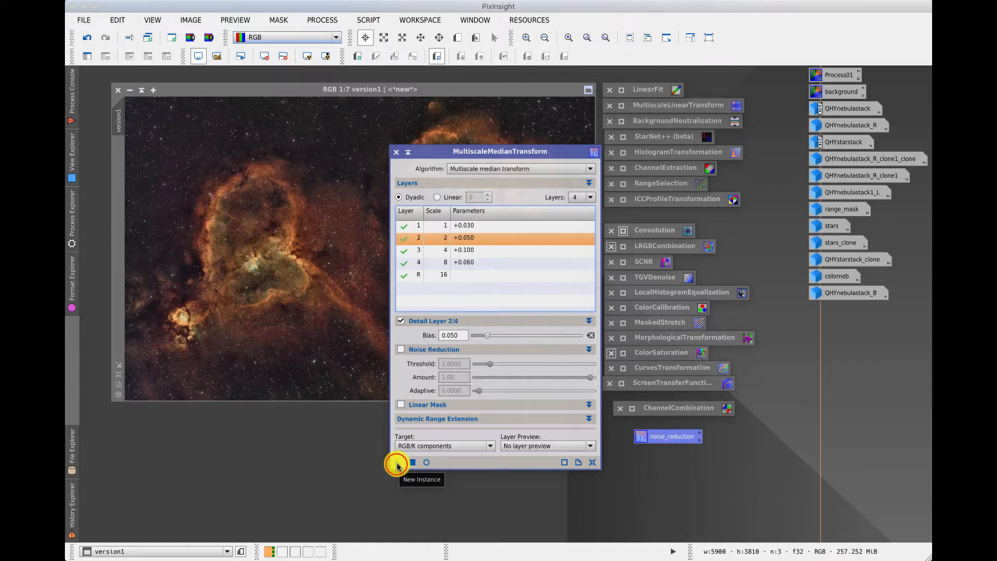
left_click_drag(281, 470, 282, 469)
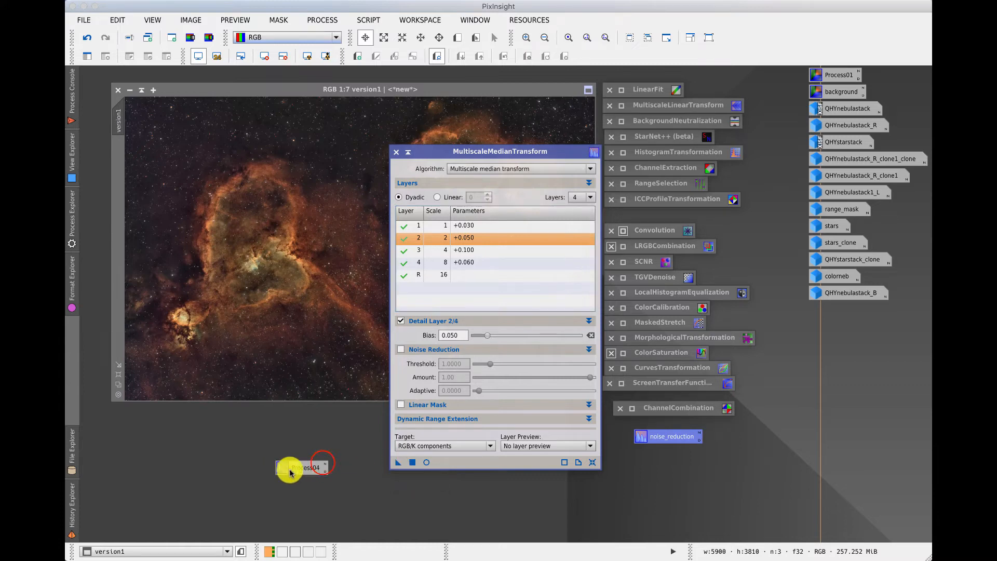
double_click(322, 463)
type("s")
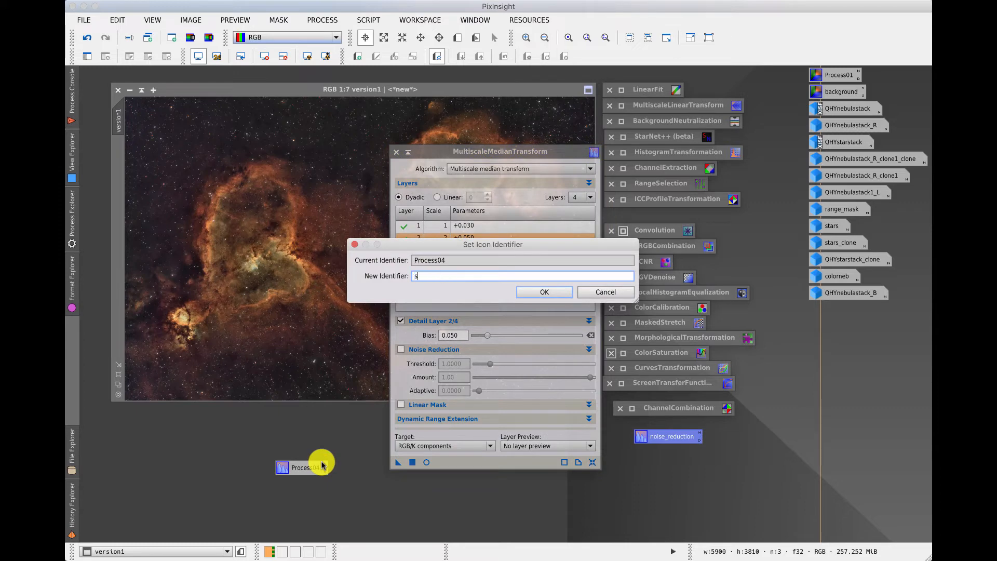
type("harpening")
left_click(528, 294)
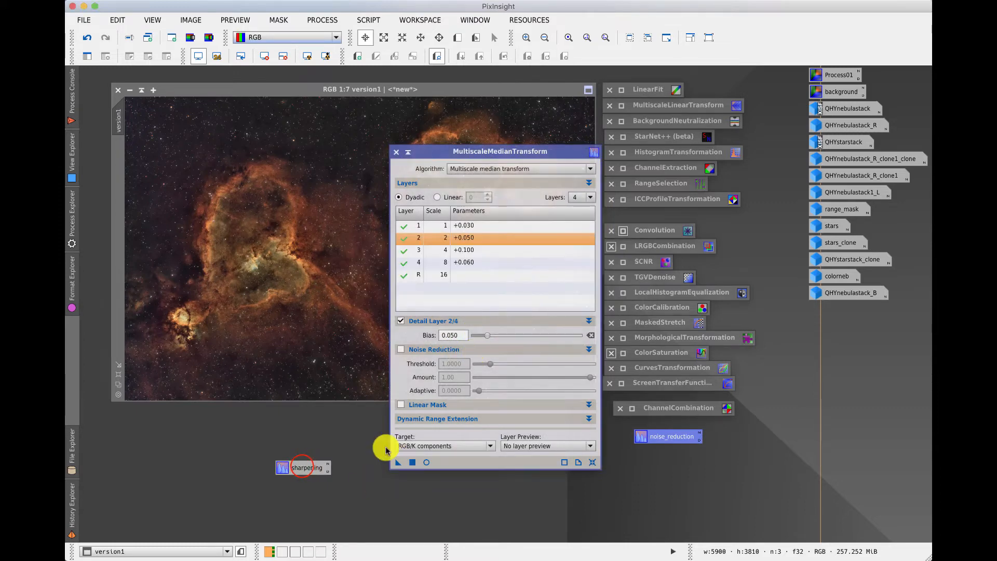
- Place the sharpening icon a little below the noise_reduction icon and close the MultiscaleMedianTransform window
left_click_drag(303, 467, 655, 456)
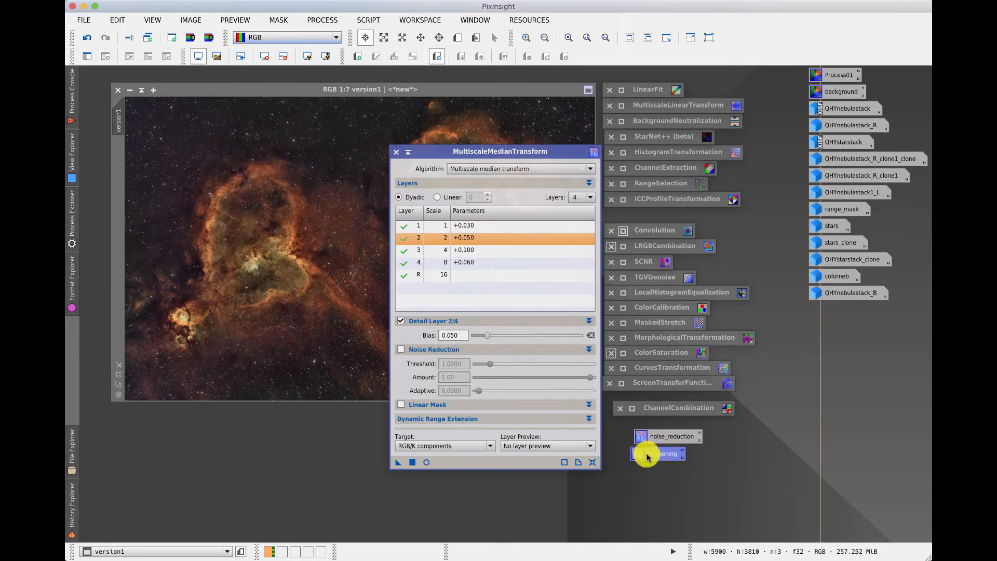
left_click(396, 152)
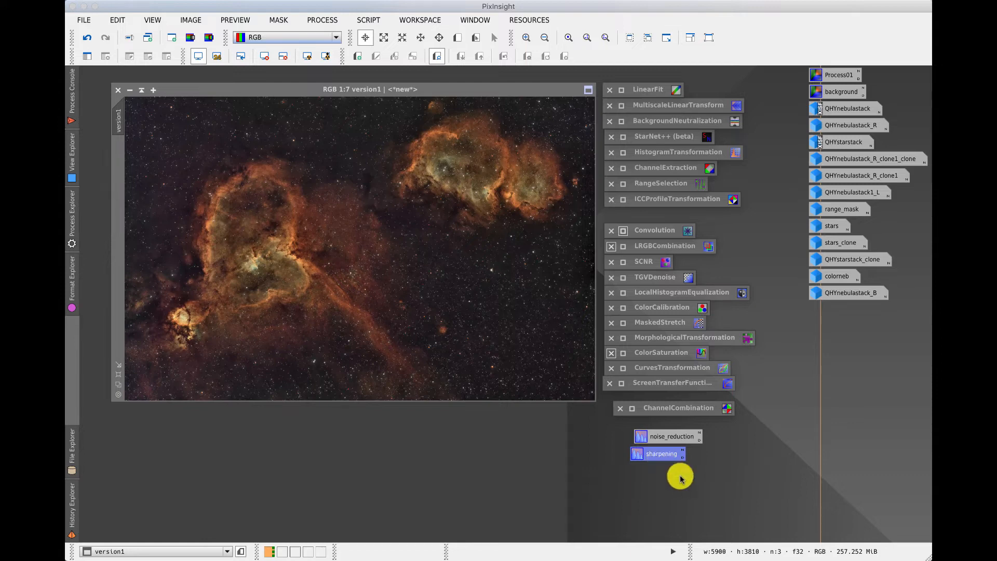
left_click(663, 456)
left_click_drag(663, 457, 522, 354)
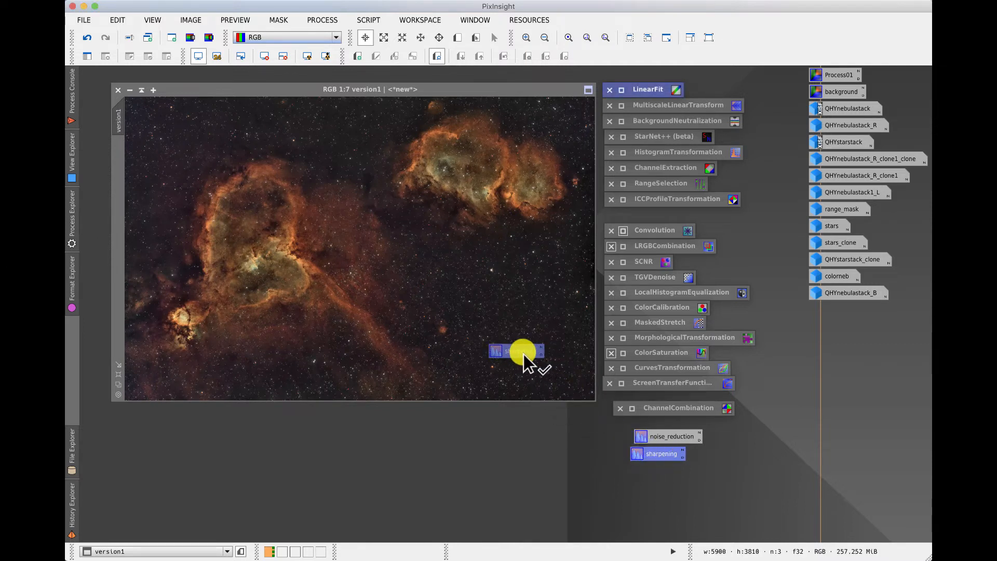
left_click_drag(524, 354, 659, 473)
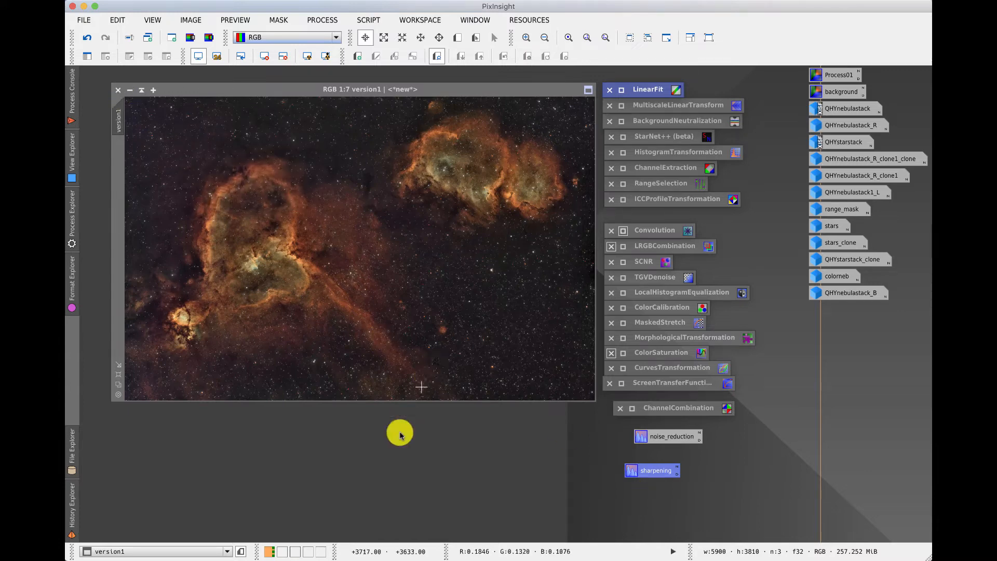
- View the list of recently opened project files without loading any of them
left_click(83, 21)
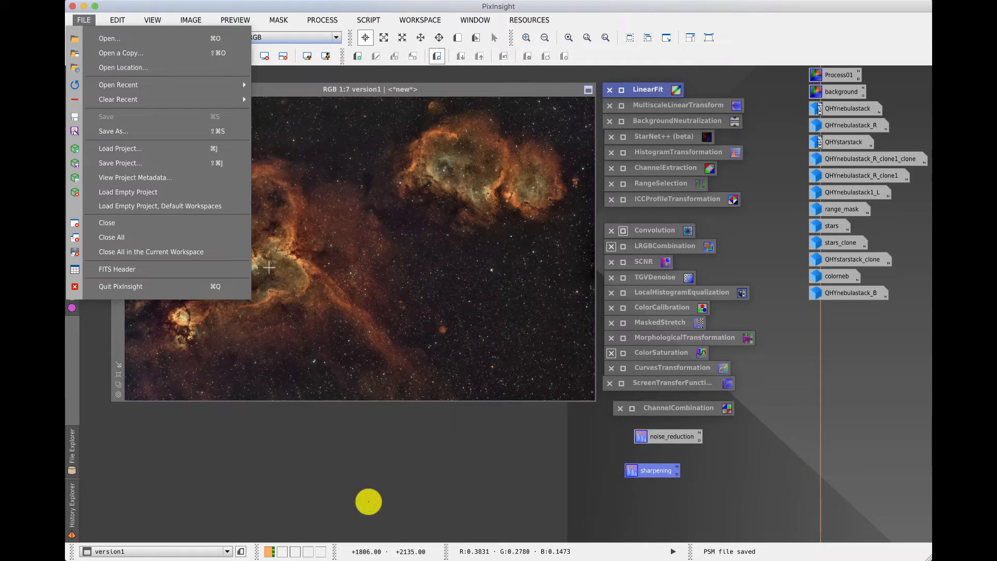
left_click(370, 504)
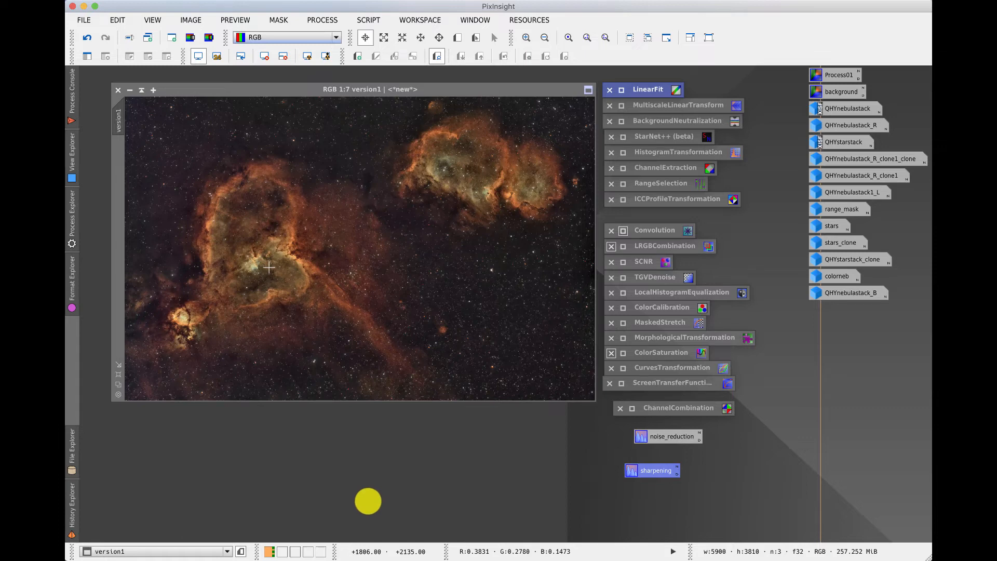
left_click(83, 22)
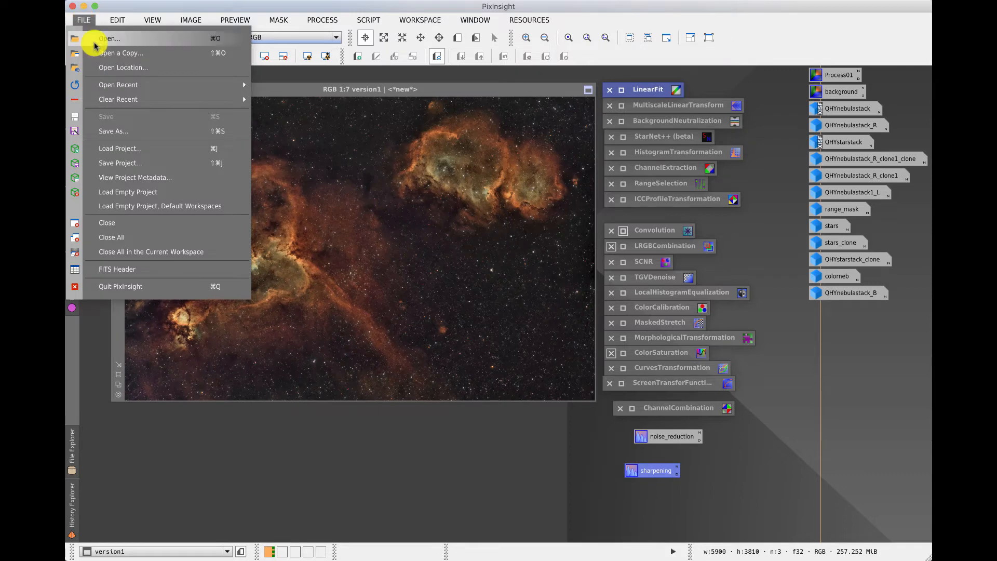
mouse_move(162, 84)
mouse_move(278, 124)
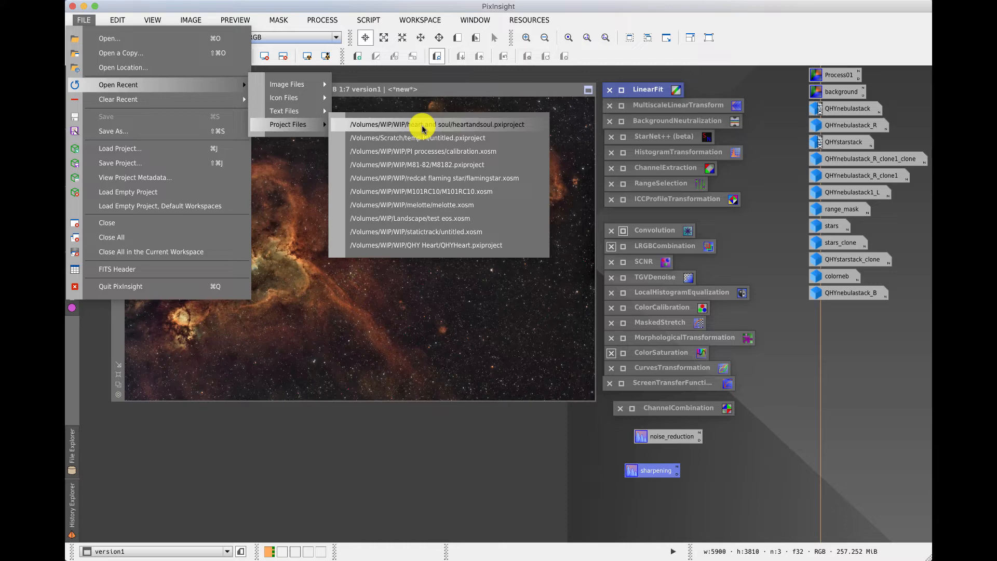
left_click(409, 425)
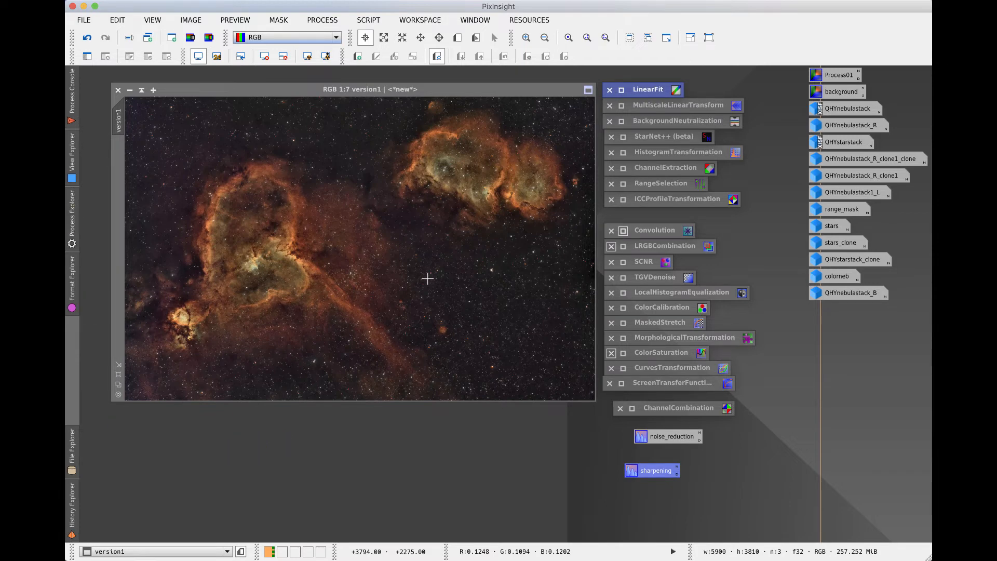
- Look through the Process Console and the View, Process, Format and File Explorers one after another
left_click(71, 102)
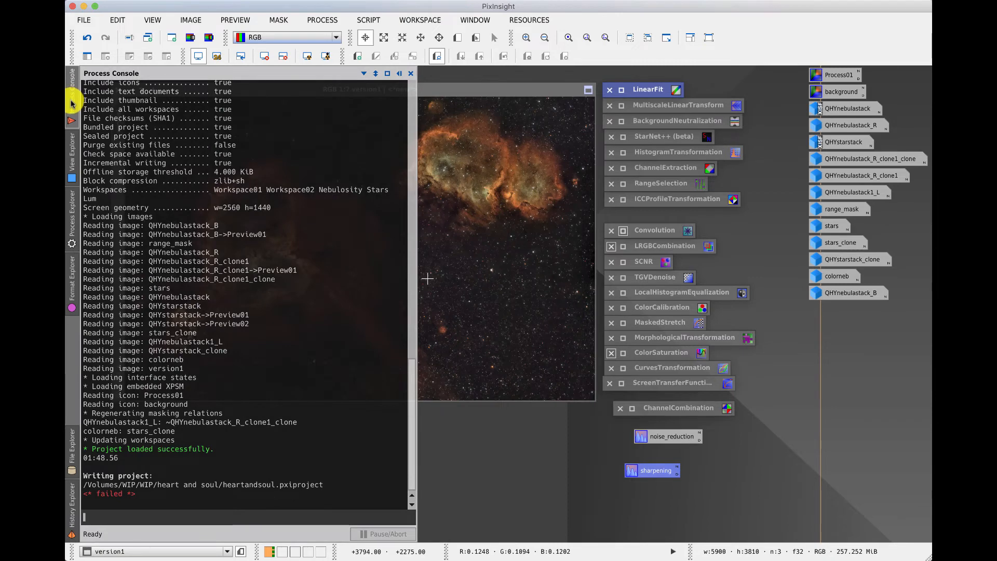
left_click(72, 149)
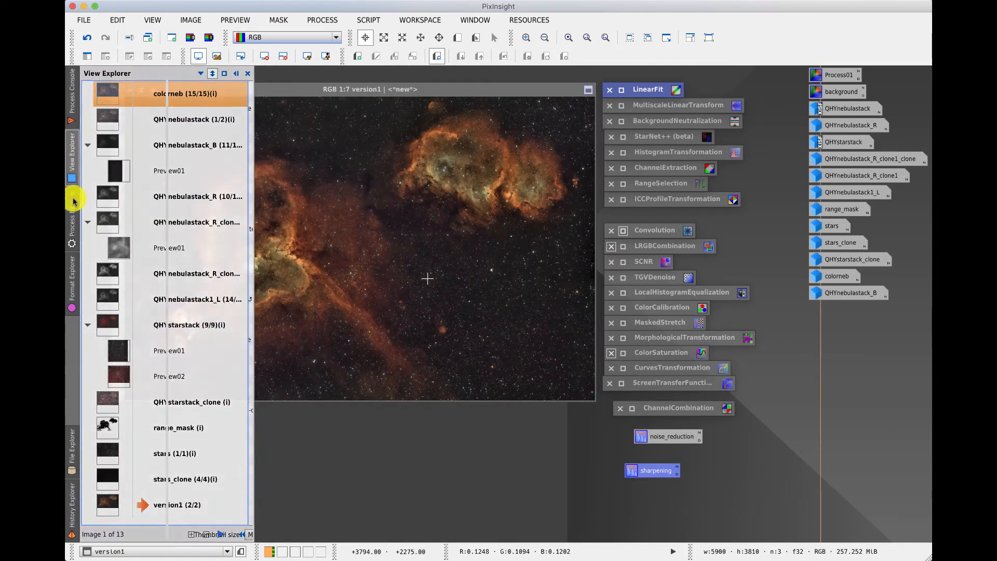
left_click(72, 205)
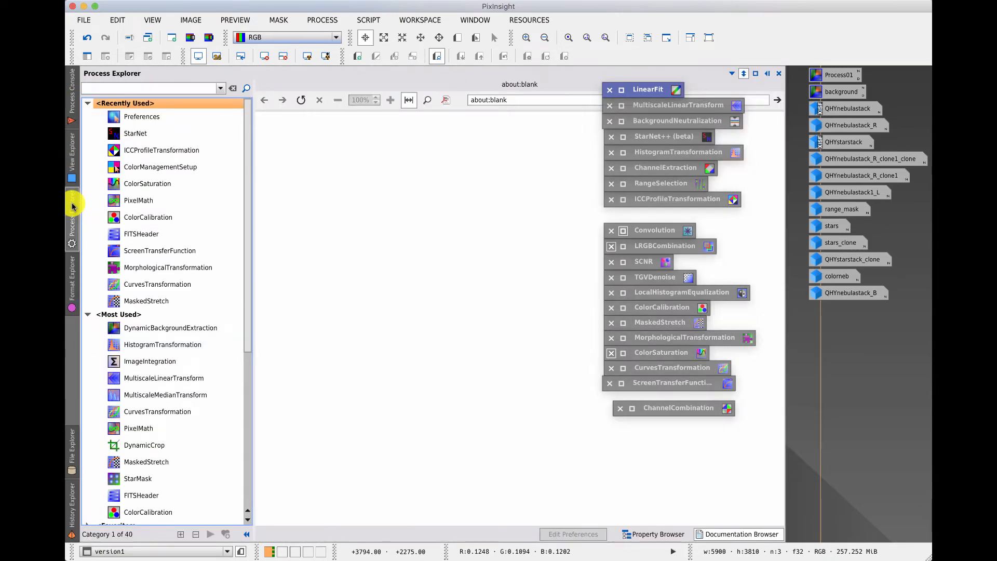
left_click(72, 276)
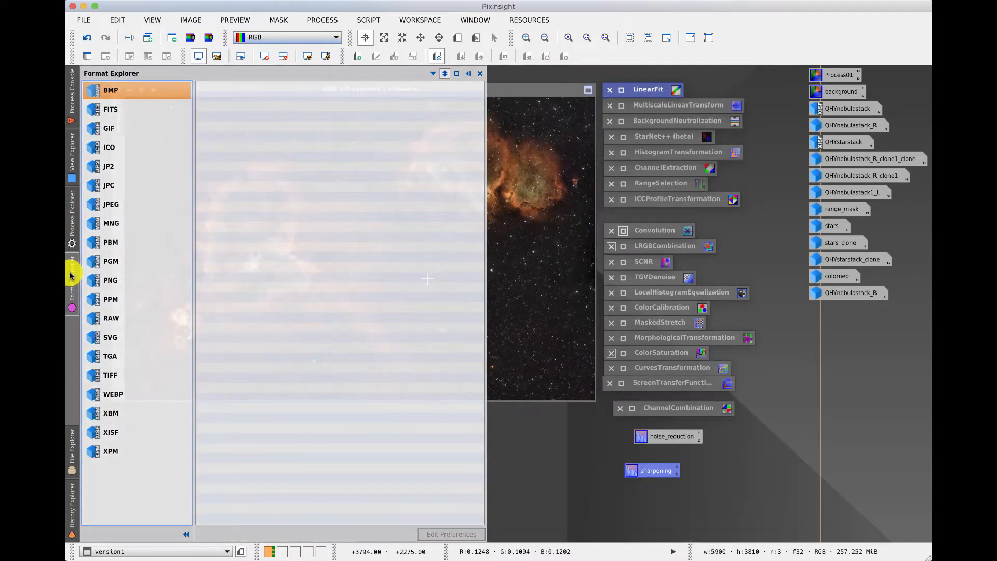
left_click(75, 445)
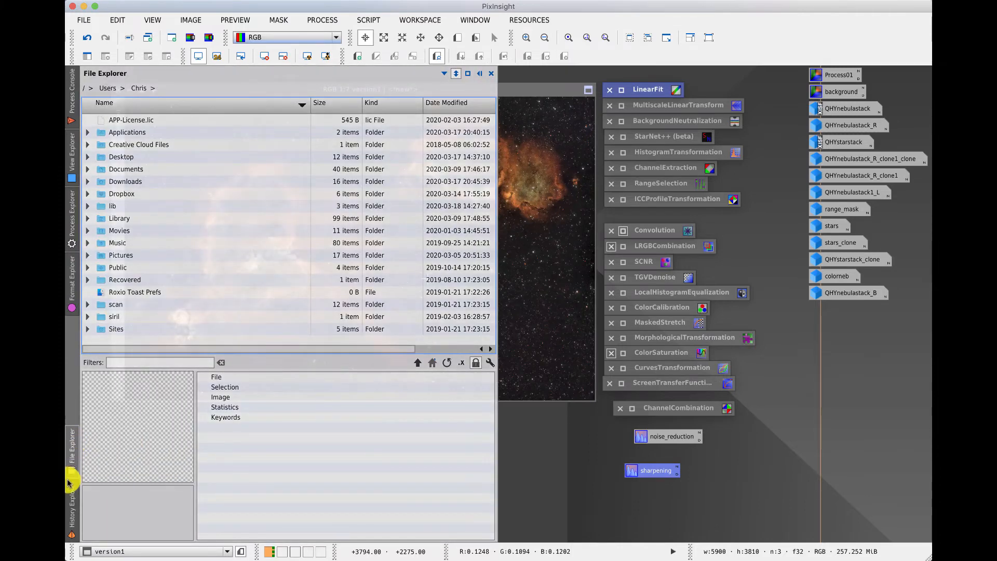
- Show the processing history of the version1 image in the History Explorer
left_click(72, 494)
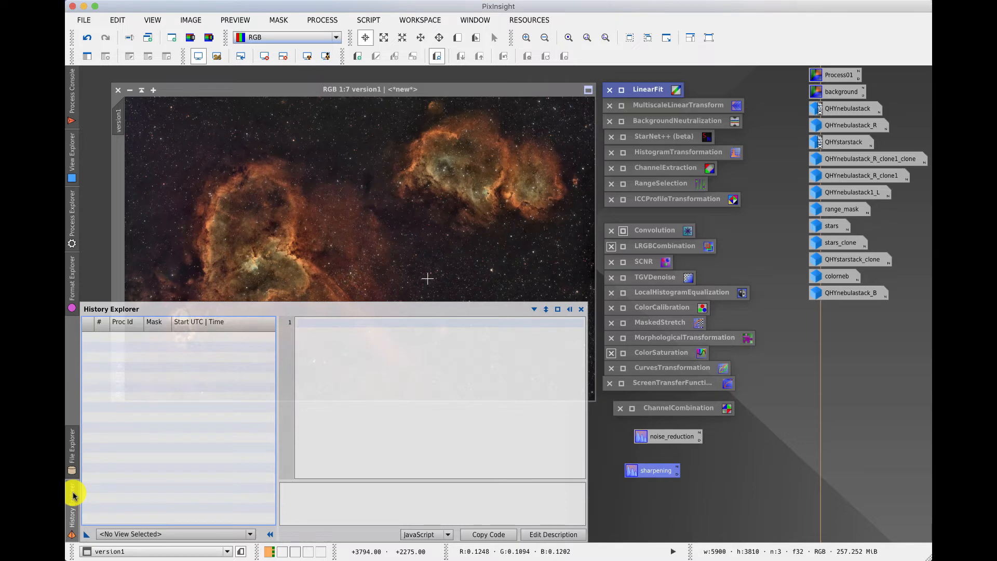
left_click(167, 535)
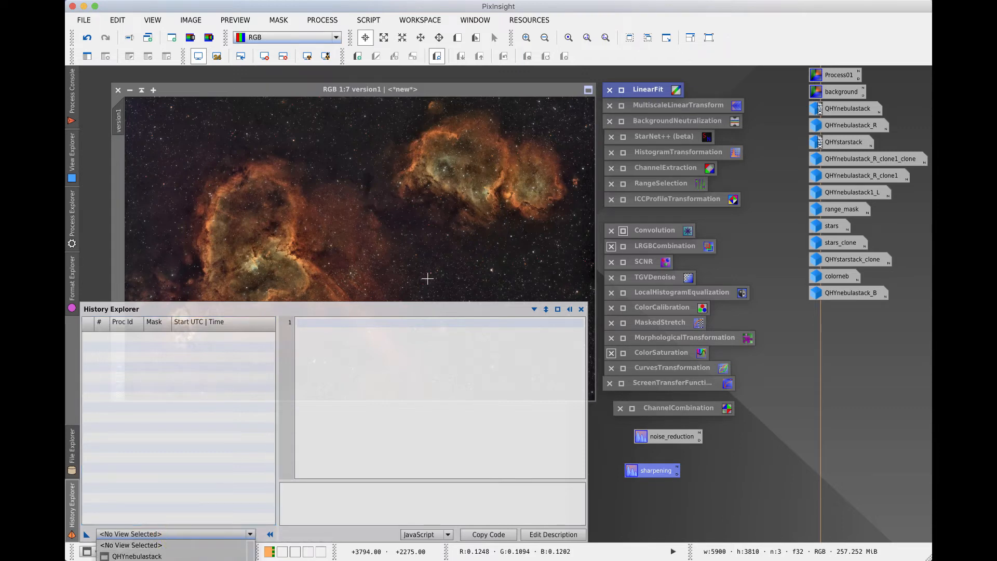
scroll(171, 551, "down", 2)
left_click(171, 558)
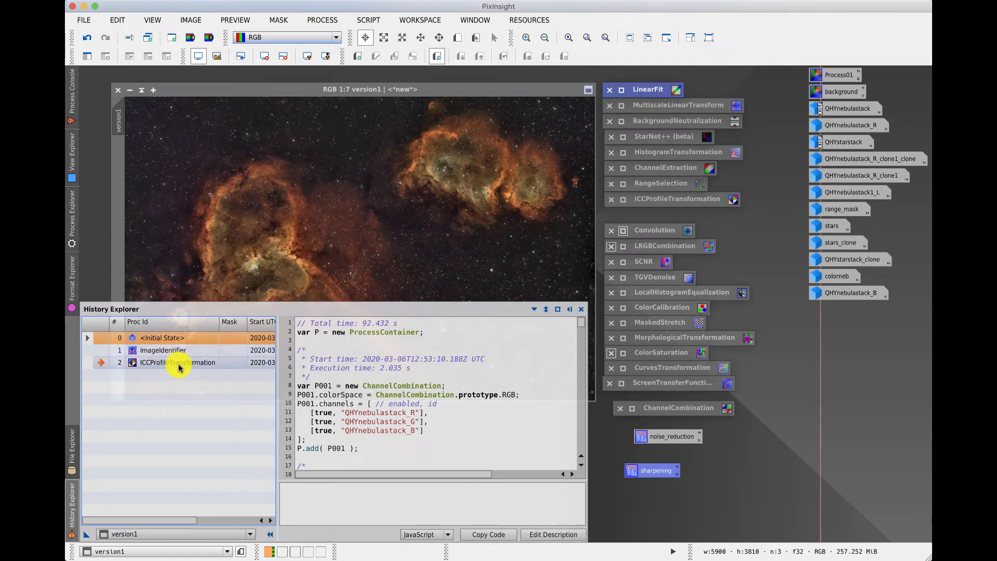
- Minimise the version1 image to an icon and place it beneath the QHYnebulastack_B icon
left_click(128, 90)
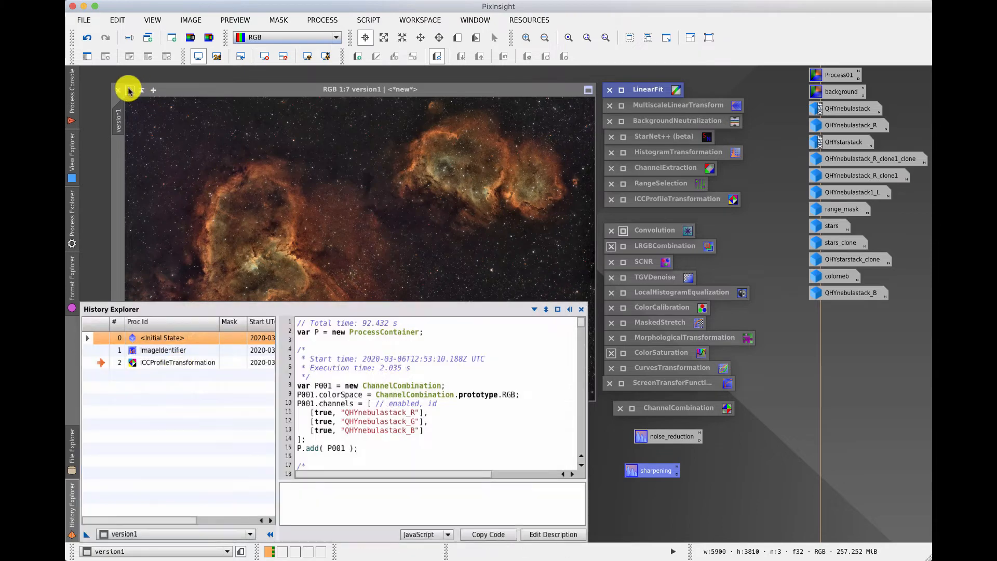
left_click(129, 90)
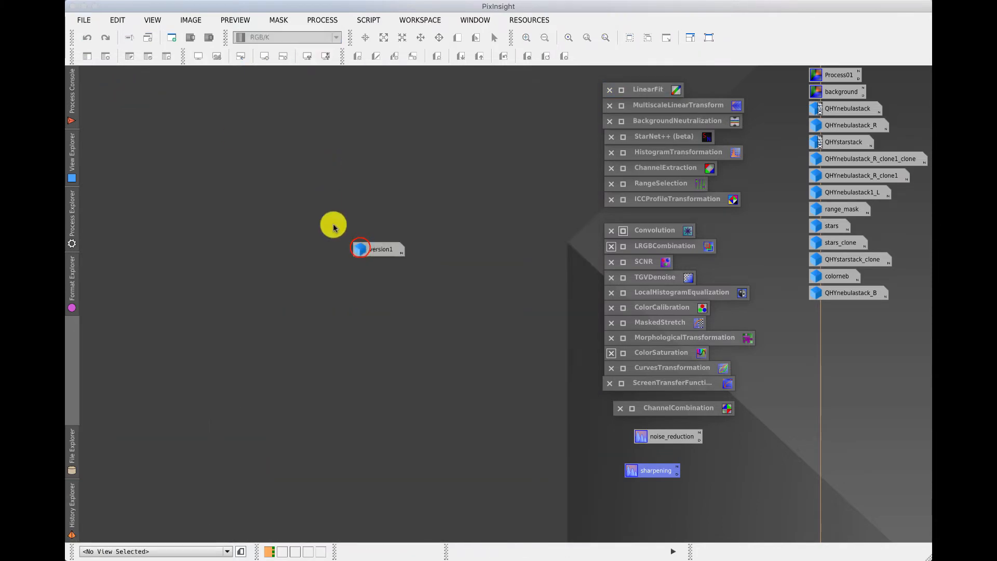
left_click(360, 247)
left_click_drag(359, 248, 836, 320)
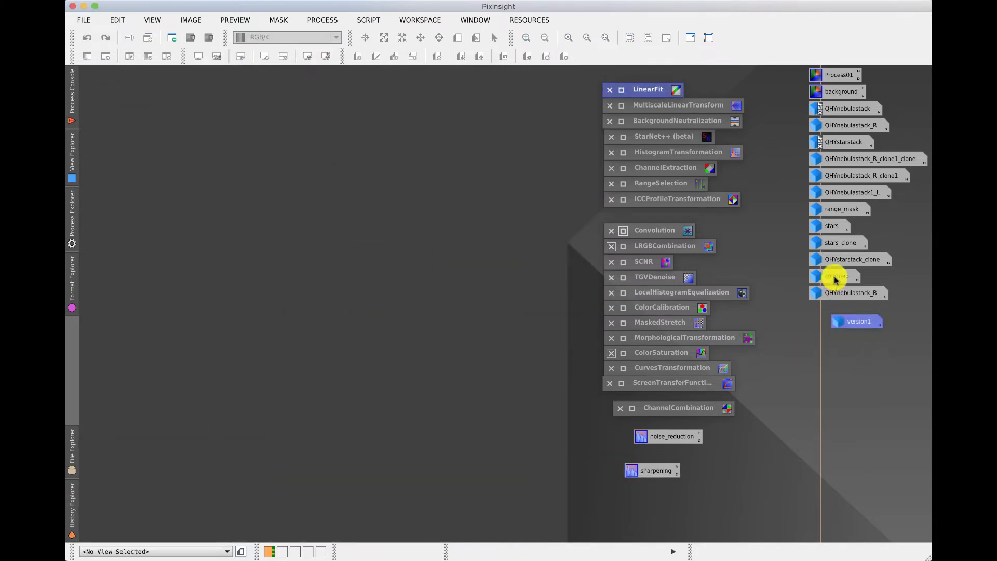
- Preview the iconised images, restore colorneb from its icon, and place it at 1:7 zoom beside the process windows
mouse_move(835, 279)
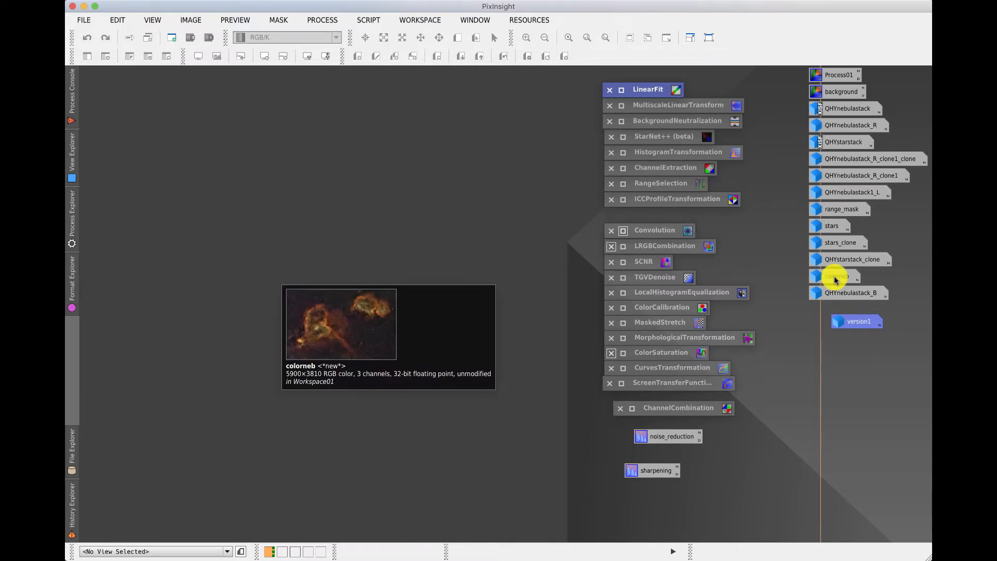
mouse_move(834, 257)
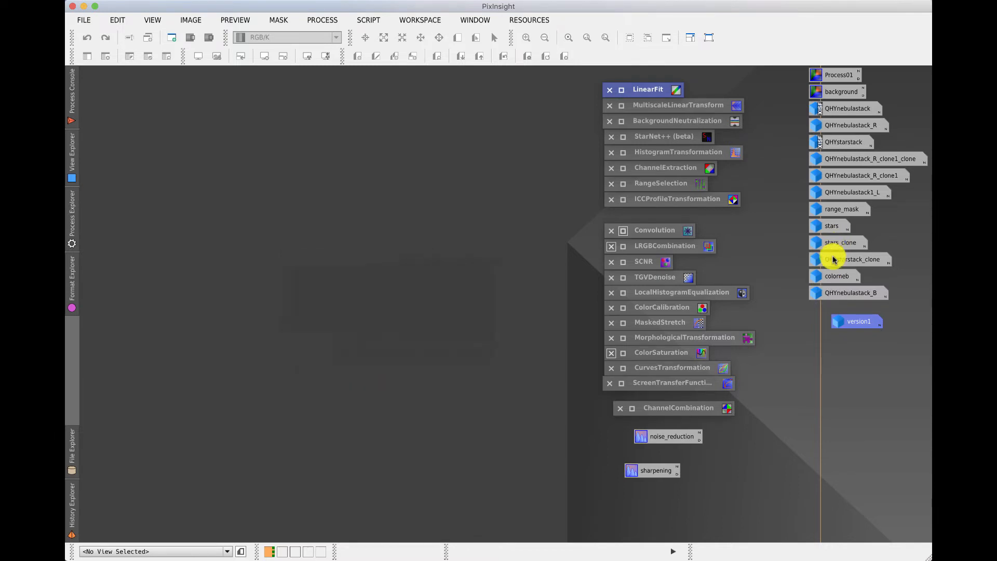
mouse_move(837, 226)
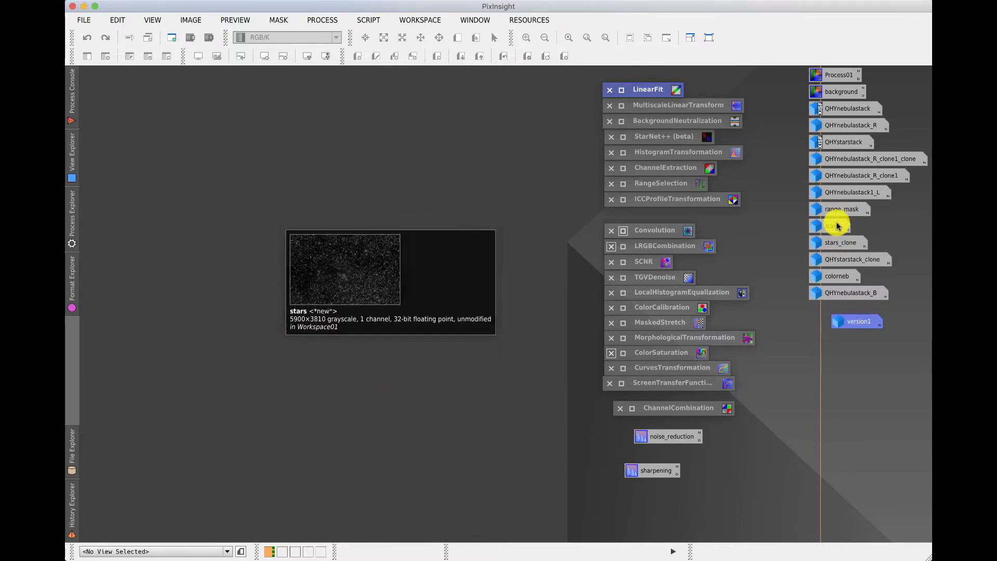
double_click(841, 278)
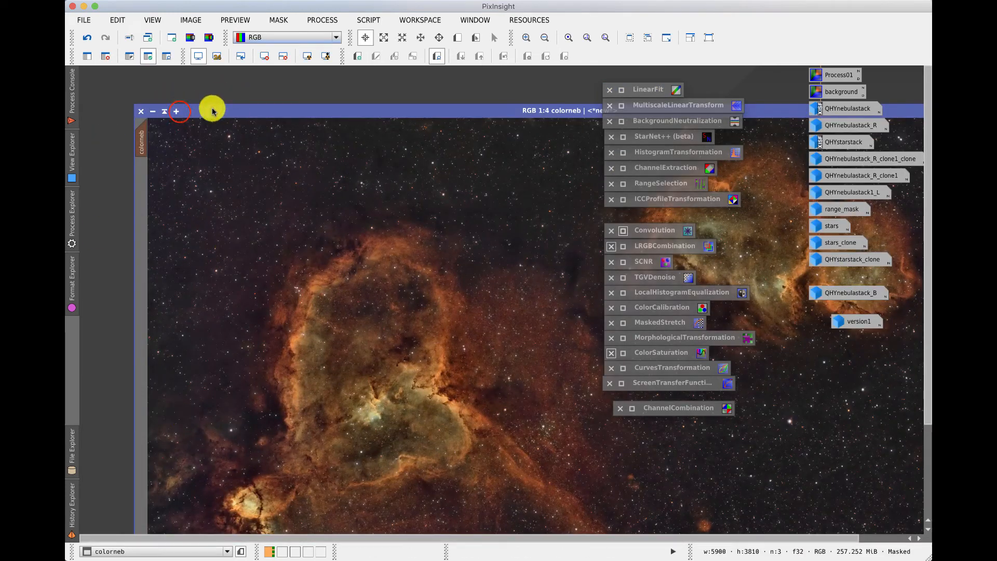
left_click(180, 112)
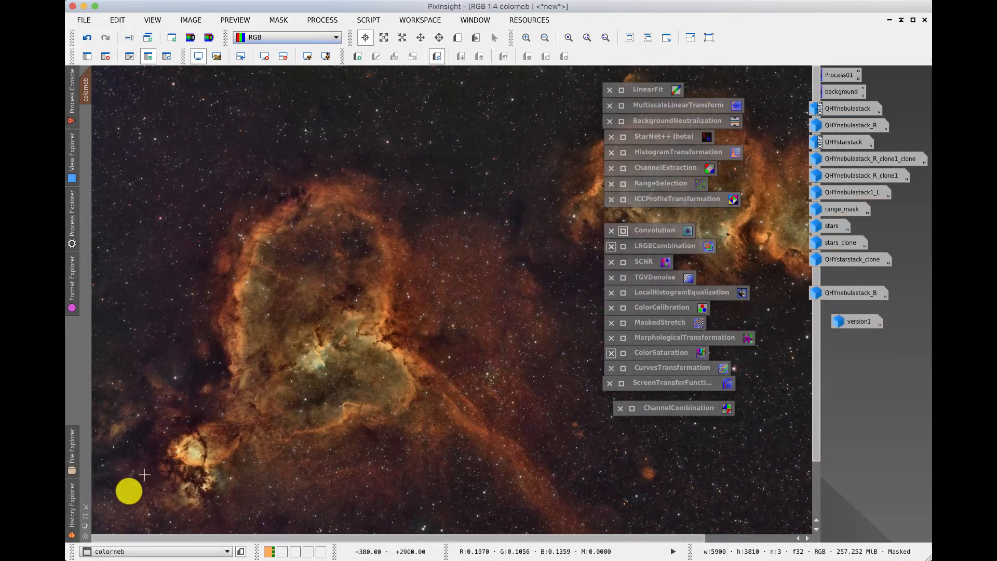
left_click(85, 524)
left_click_drag(314, 107, 282, 85)
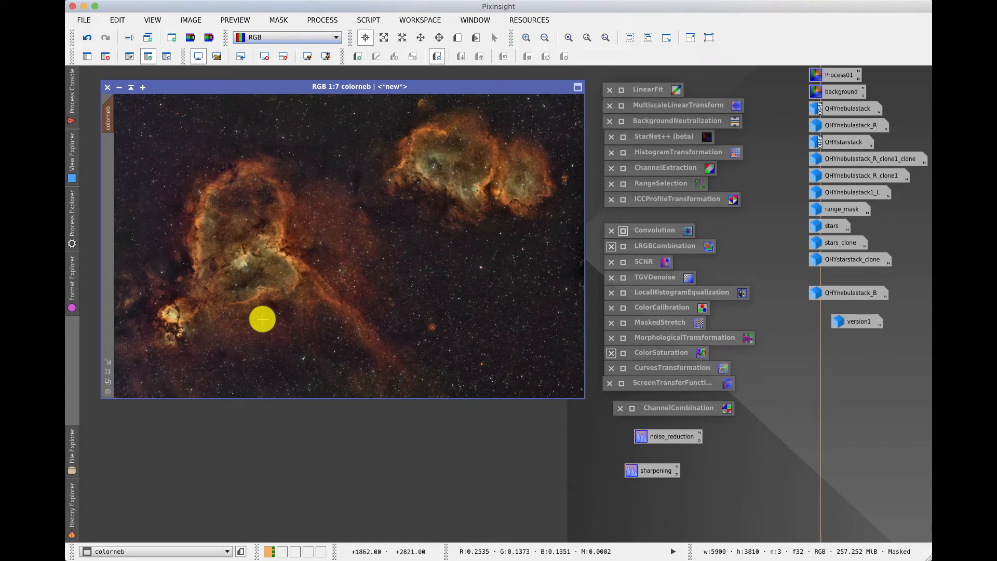
- Show the processing history of the colorneb image in the History Explorer through to its last entry
left_click(73, 517)
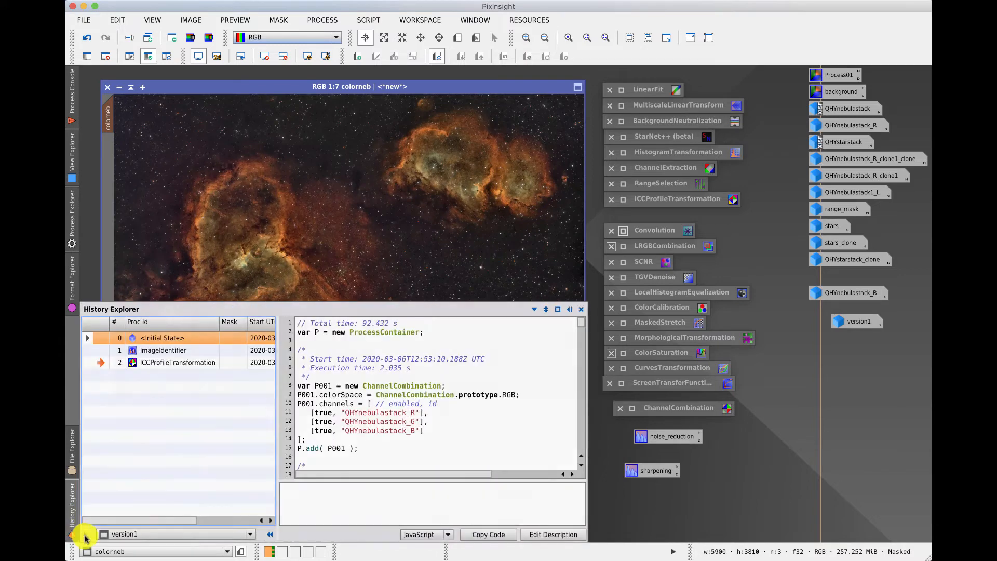
left_click(122, 534)
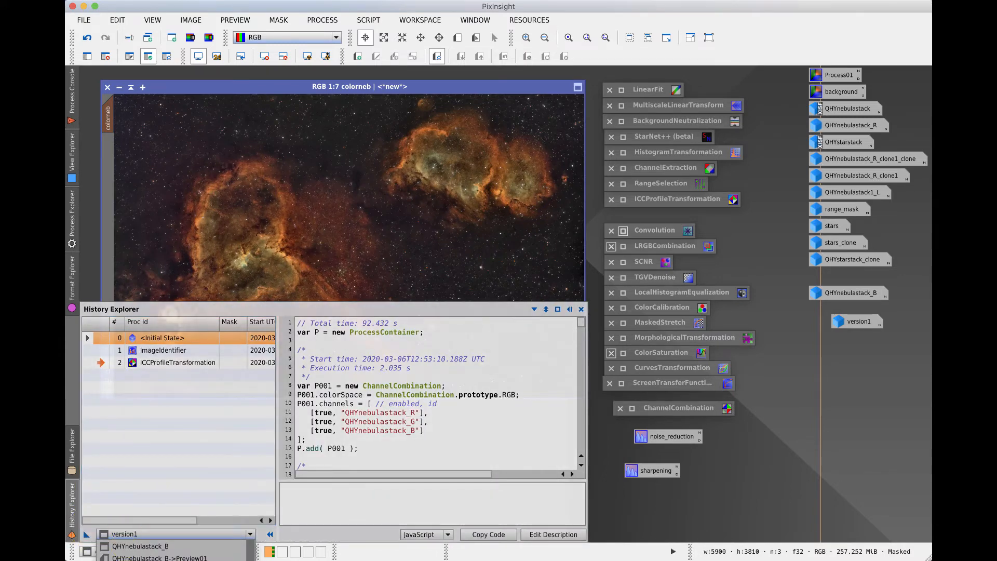
left_click(194, 559)
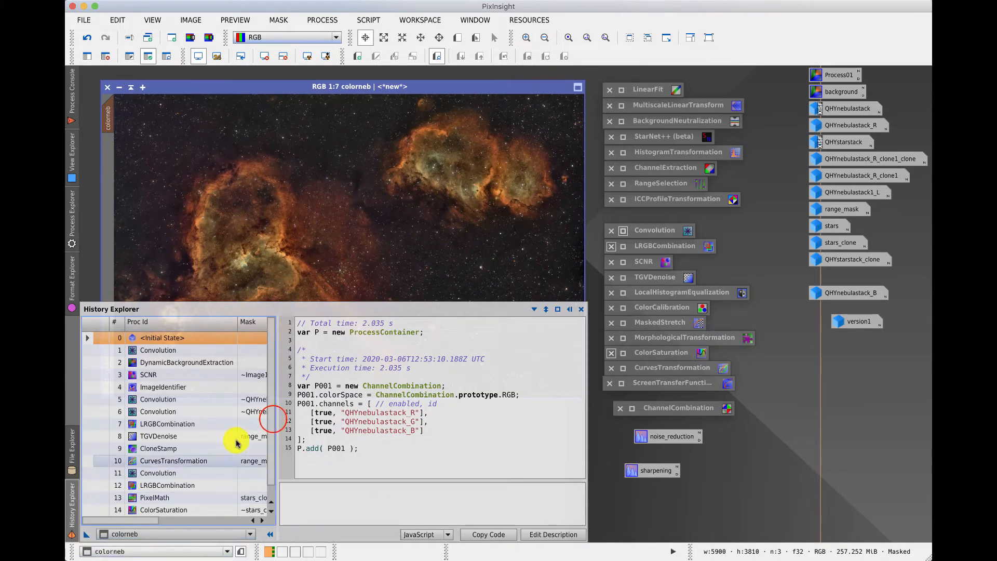
scroll(267, 417, "down", 1)
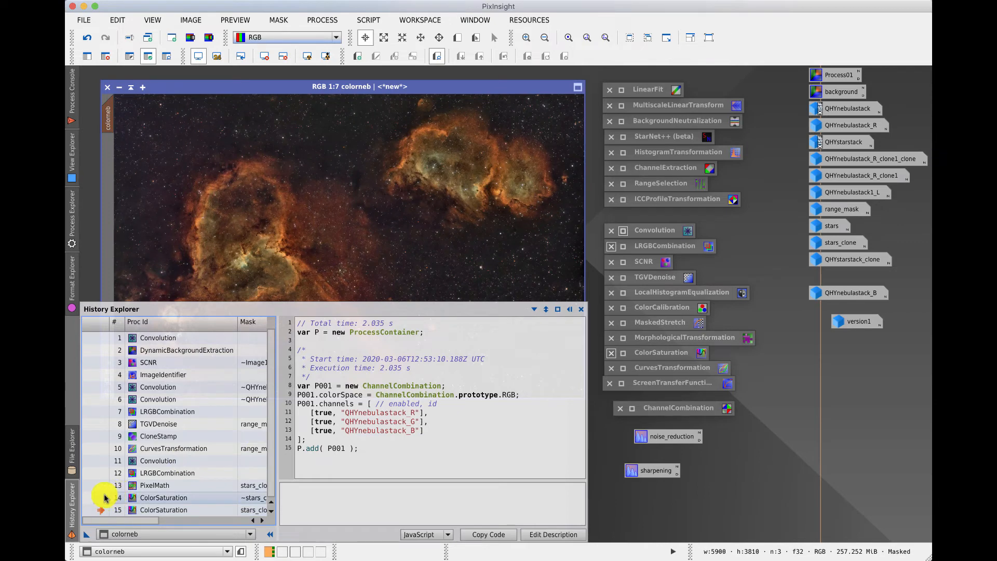
- Roll the colorneb image back to its Convolution state at history entry 11 and inspect the whole image
left_click(104, 461)
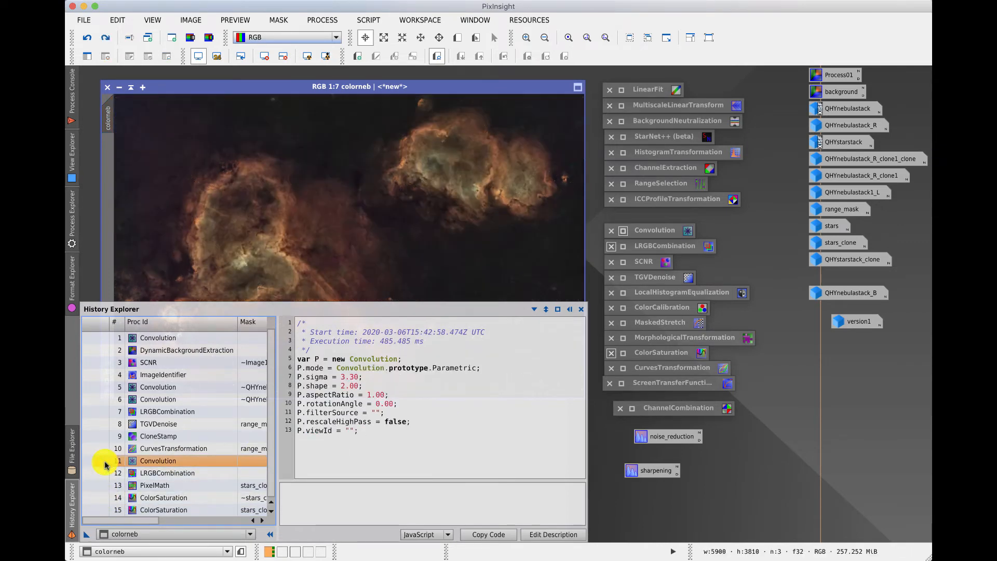
left_click(304, 86)
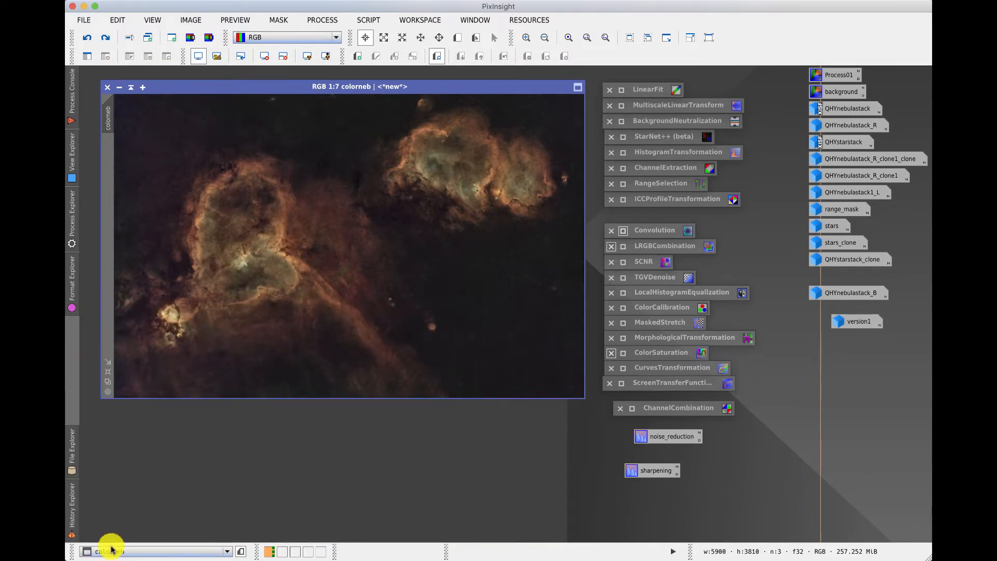
left_click(76, 510)
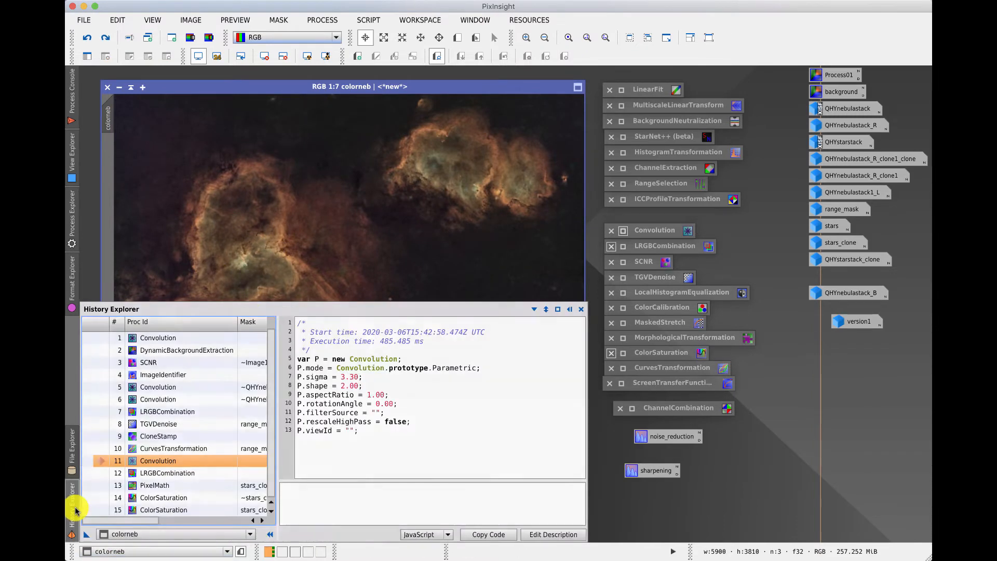
- Step the image back through its history from CloneStamp (9) to Convolution (1), and return it to the final ColorSaturation state (15)
left_click(108, 439)
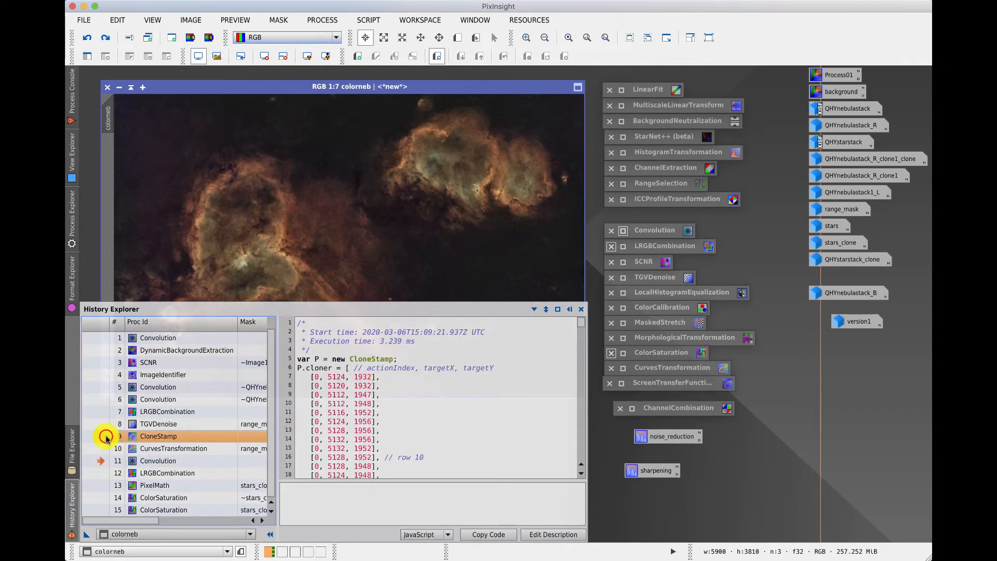
left_click(105, 425)
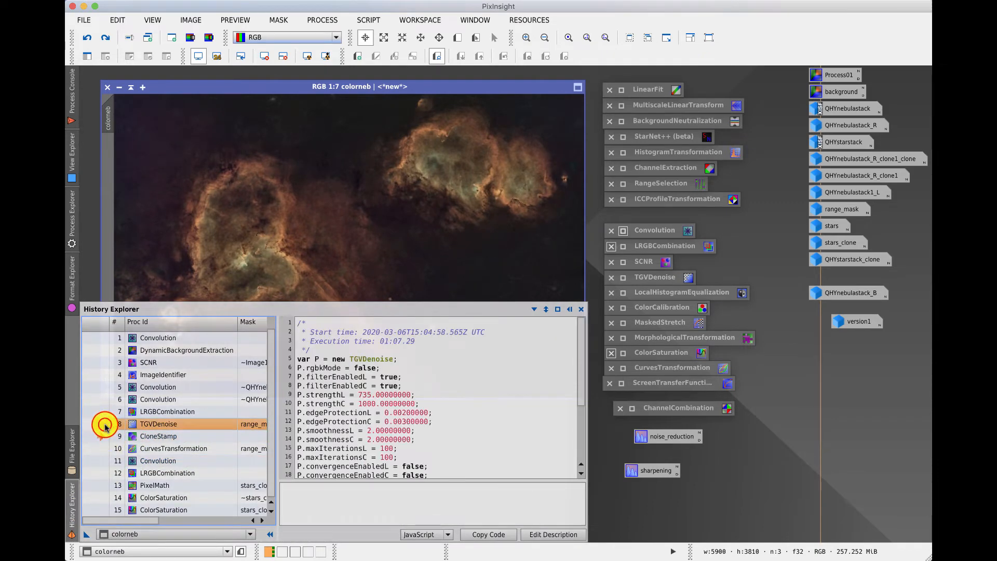
left_click(106, 413)
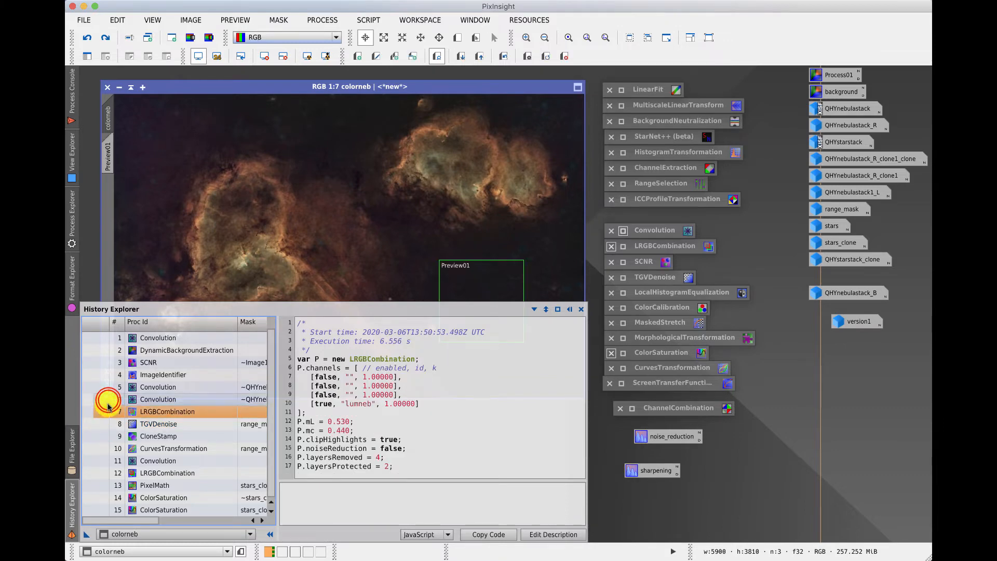
left_click(105, 400)
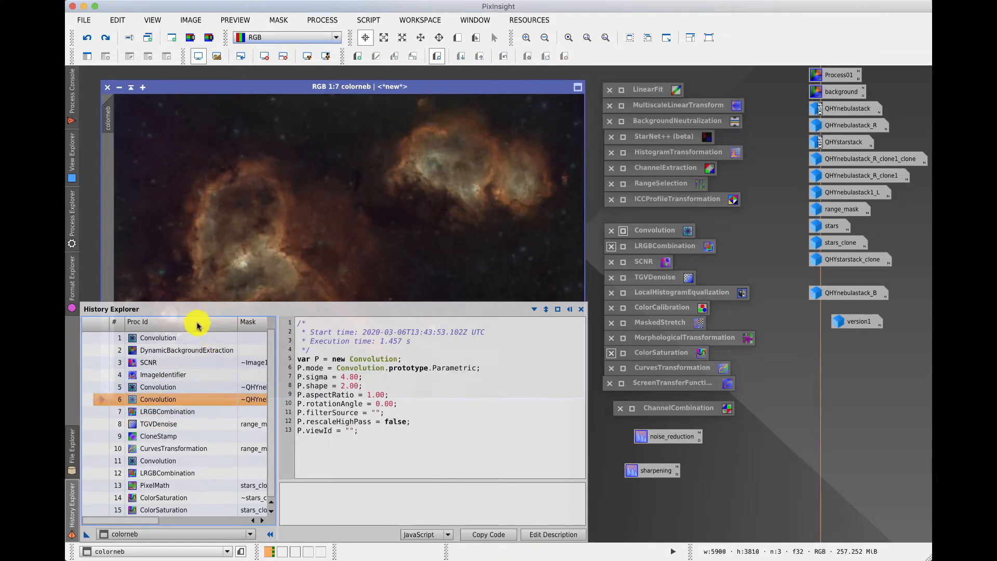
left_click(106, 386)
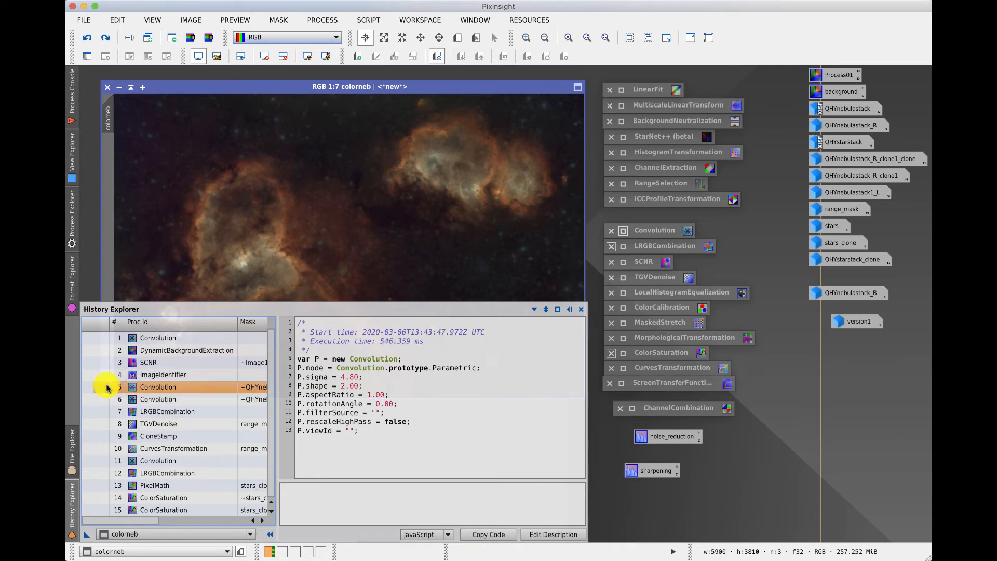
left_click(106, 374)
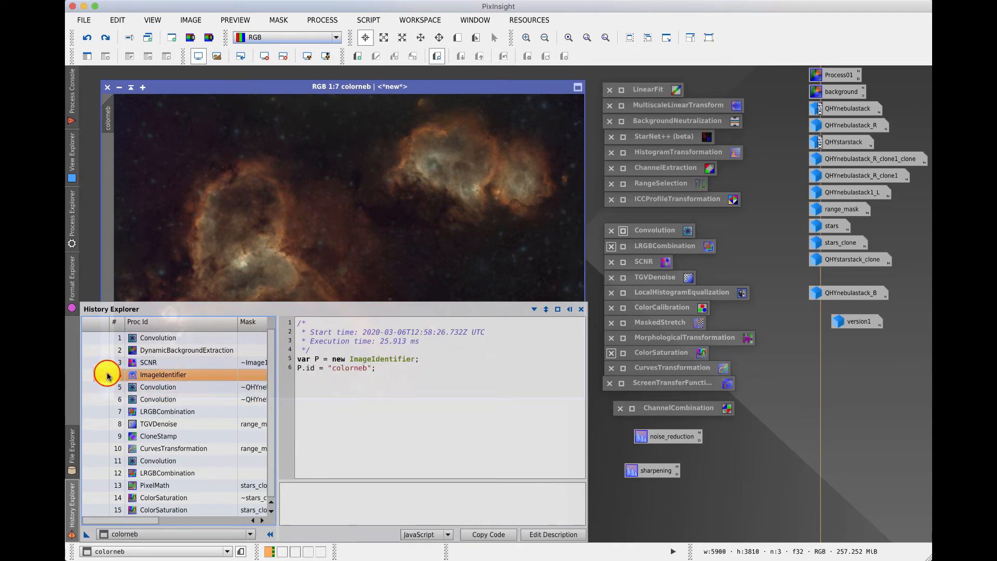
left_click(110, 352)
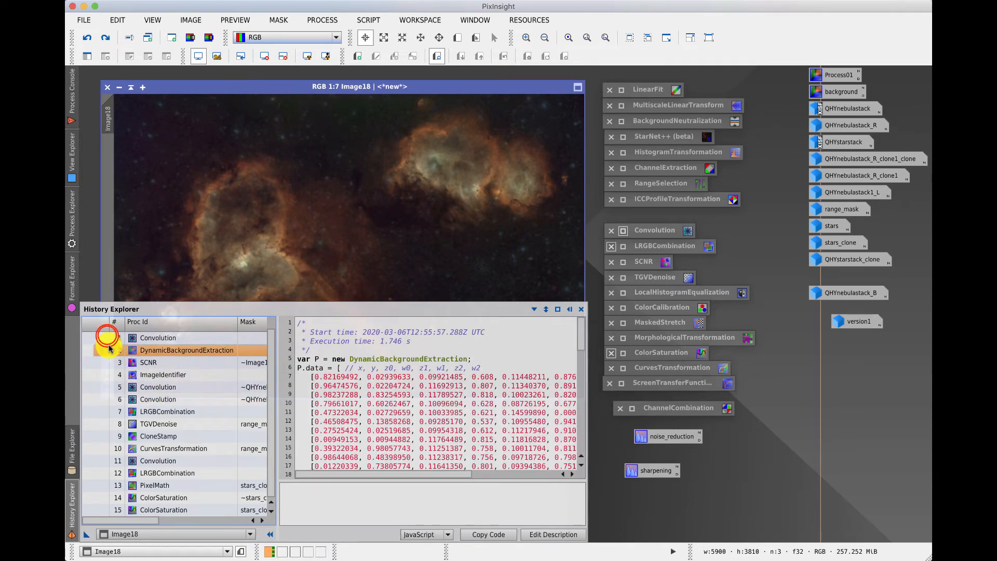
left_click(107, 337)
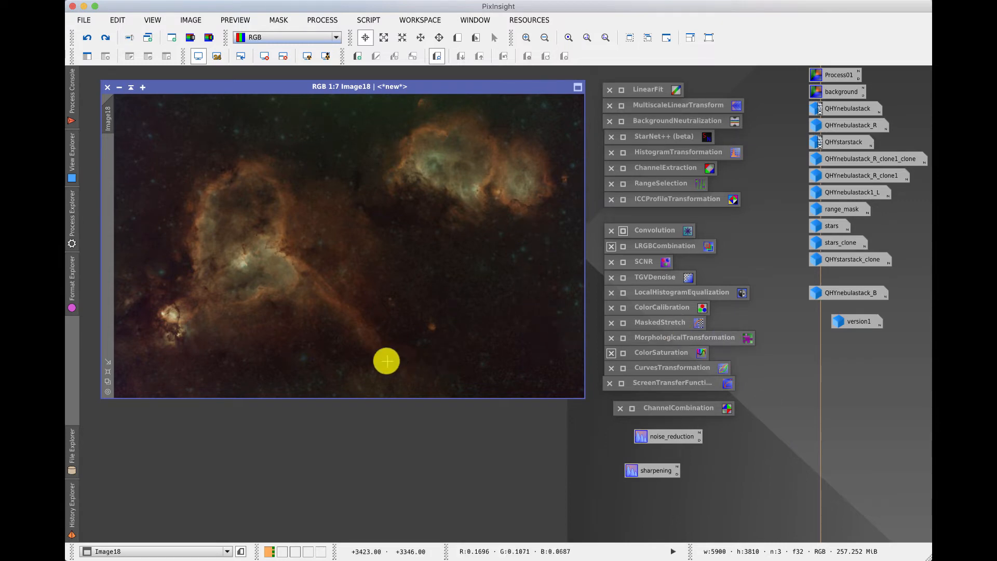
mouse_move(72, 501)
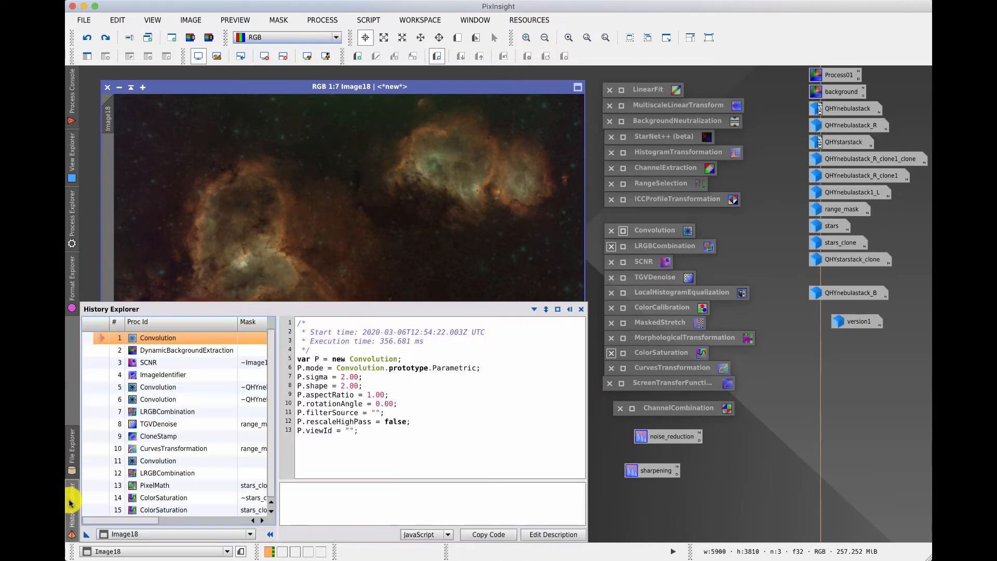
left_click(103, 510)
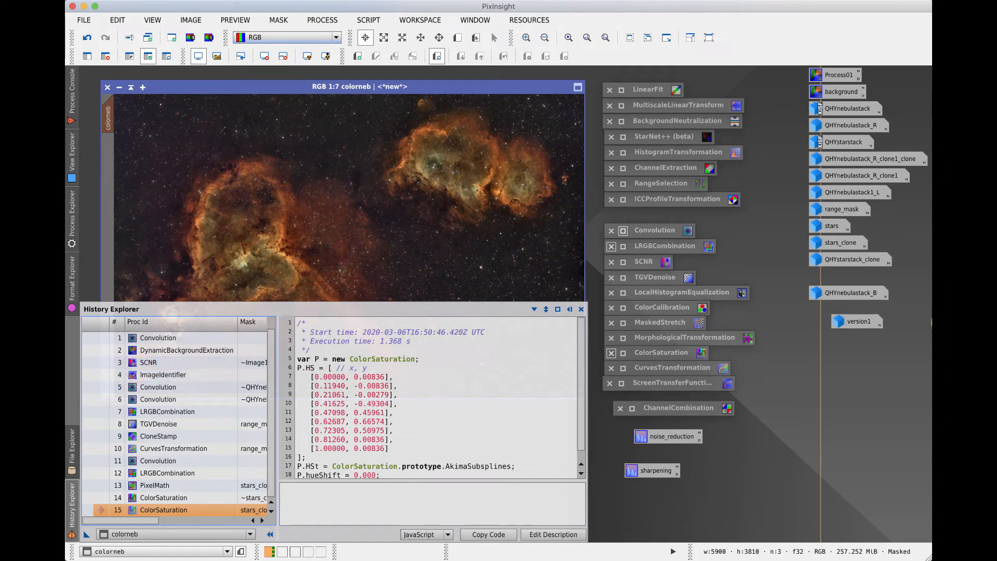
- Restore the version1 image from its icon and move its window aside so the colorneb image shows behind it
left_click(860, 323)
left_click(860, 323)
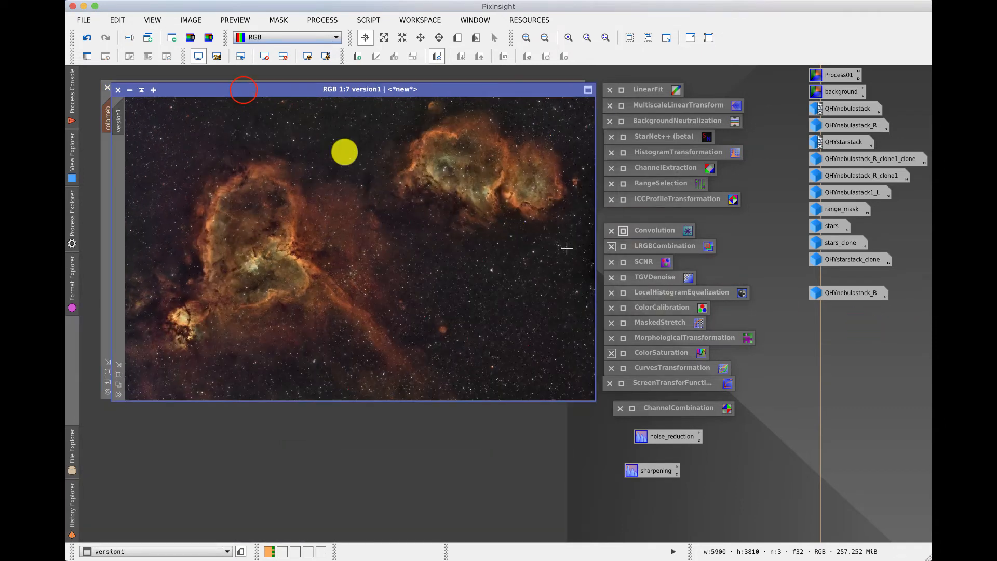
left_click_drag(243, 89, 530, 159)
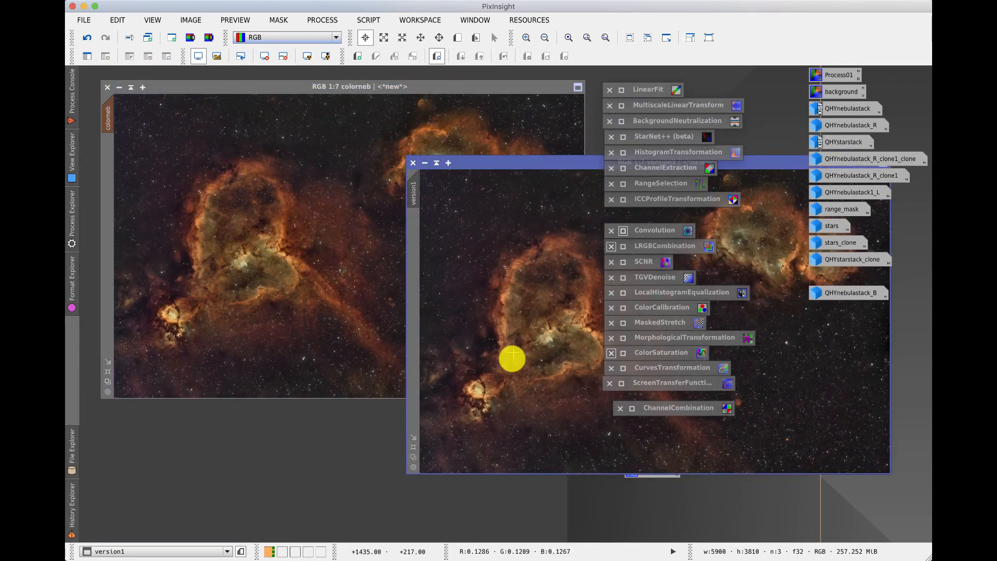
- Try to carry the Convolution entry (5) from colorneb's history over to the version1 image
left_click(73, 516)
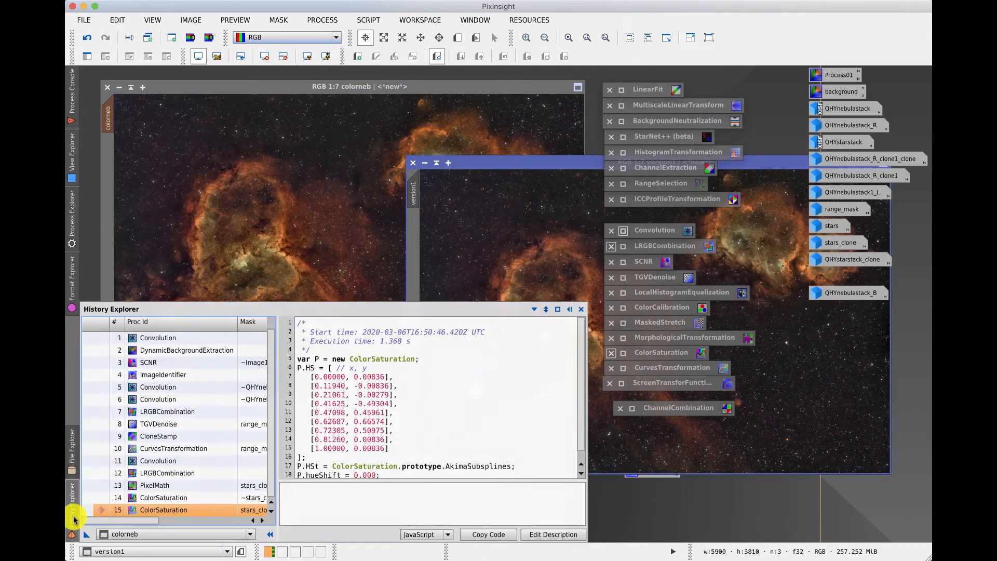
left_click_drag(134, 385, 804, 431)
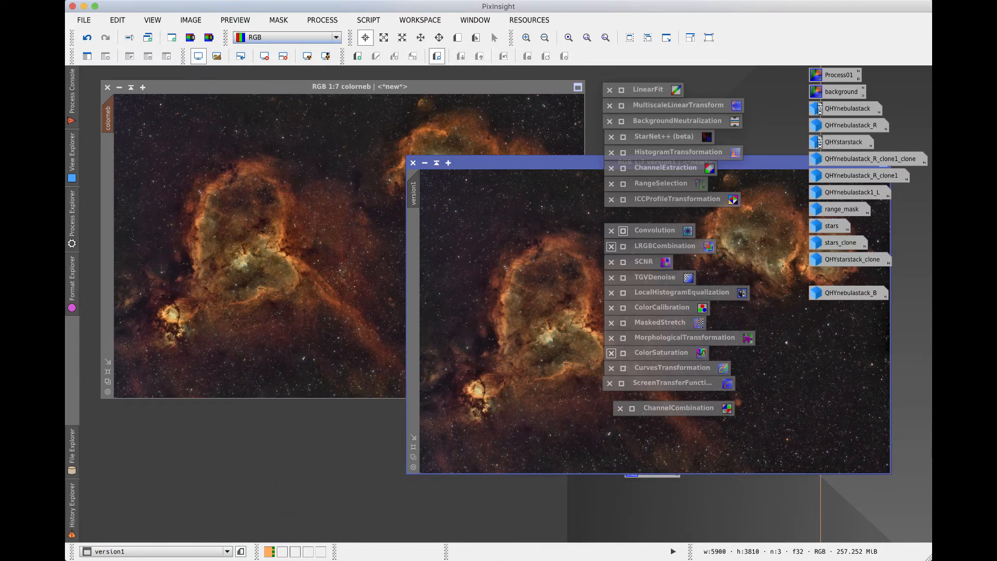
- Copy history entries 15 and 14 (ColorSaturation), 13 (PixelMath) and 12 (LRGBCombination) of colorneb onto the workspace as process icons
mouse_move(69, 514)
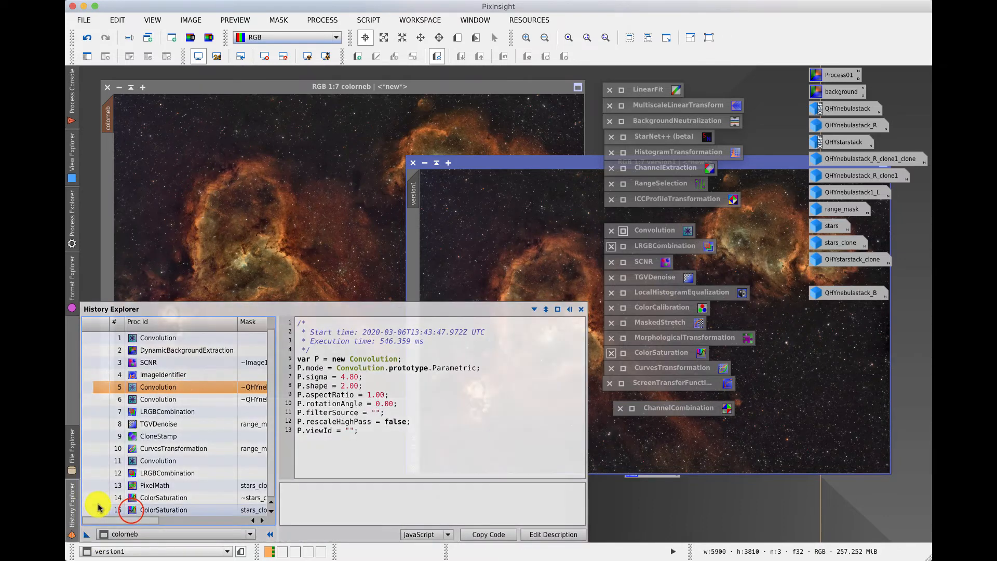
left_click_drag(130, 511, 631, 533)
left_click_drag(134, 497, 631, 519)
left_click_drag(145, 485, 630, 506)
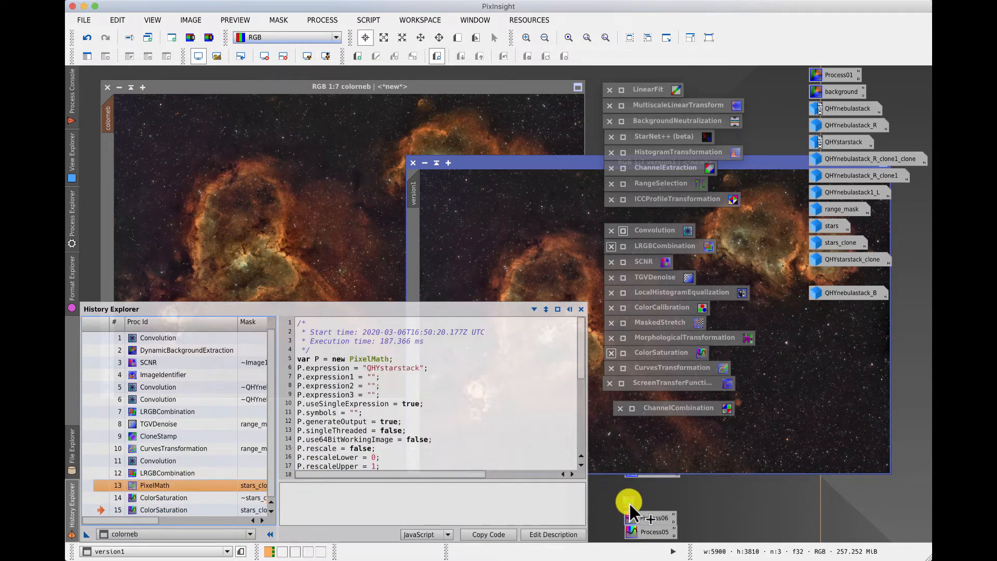
left_click(131, 473)
left_click_drag(132, 474, 626, 492)
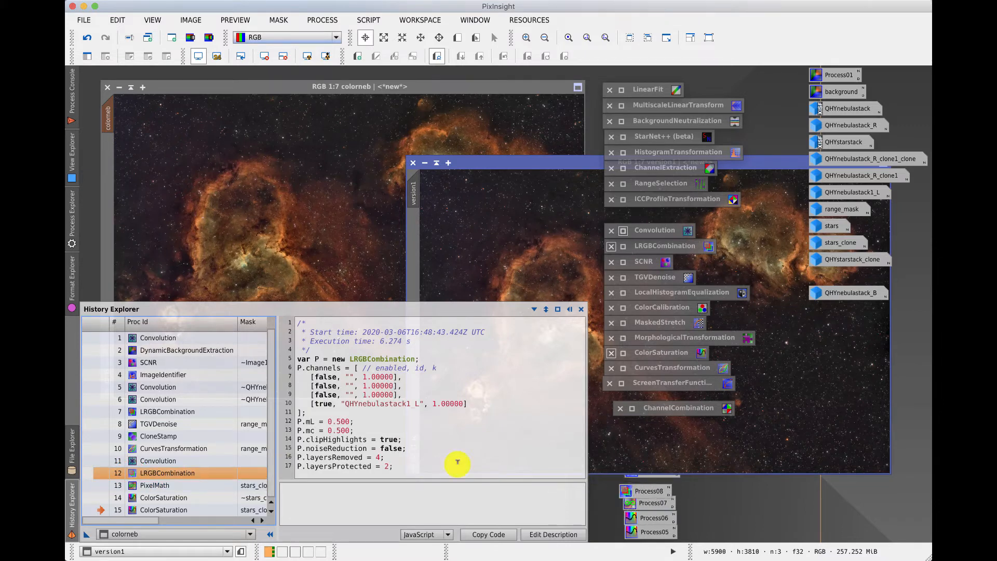
- Narrow the History Explorer and copy the Convolution (11) and CurvesTransformation (10) history entries onto the workspace as process icons
left_click(586, 463)
left_click_drag(585, 463, 338, 459)
left_click(135, 460)
left_click_drag(139, 463, 590, 534)
left_click_drag(171, 450, 587, 524)
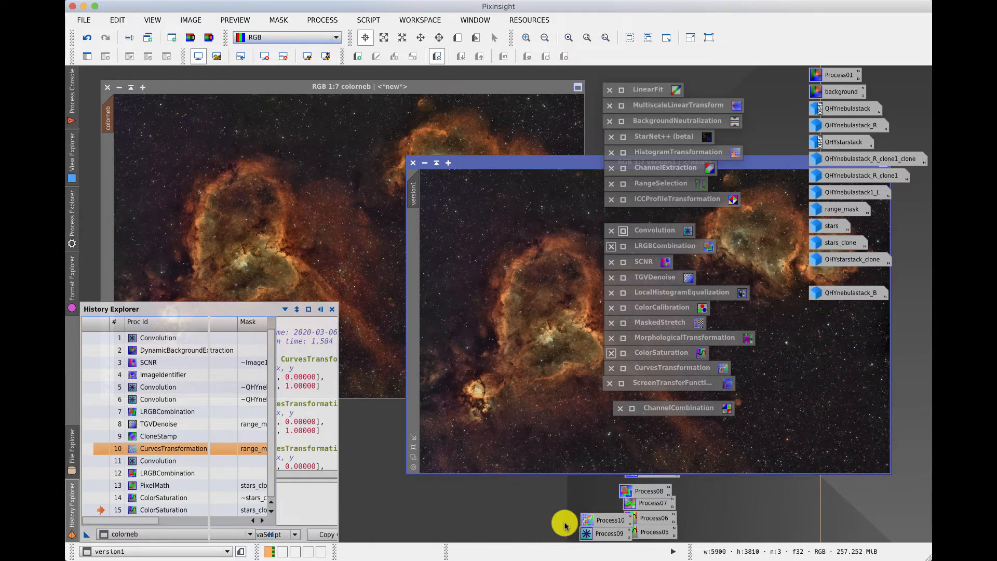
- Move the version1 window clear of the new icons and apply Process10 (CurvesTransformation) and Process09 (Convolution) to that image
left_click(493, 164)
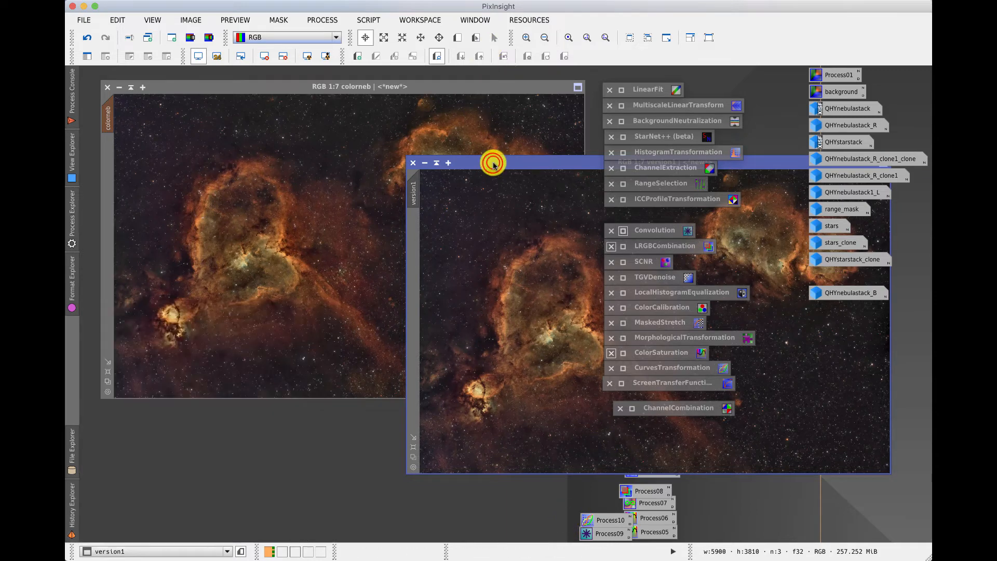
left_click_drag(493, 164, 272, 133)
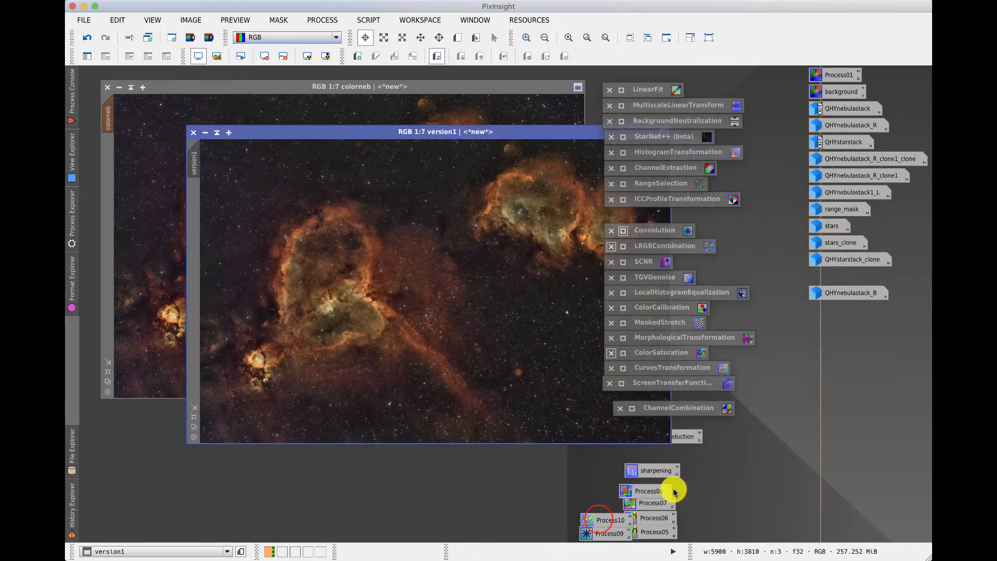
left_click(598, 519)
left_click_drag(590, 511, 508, 344)
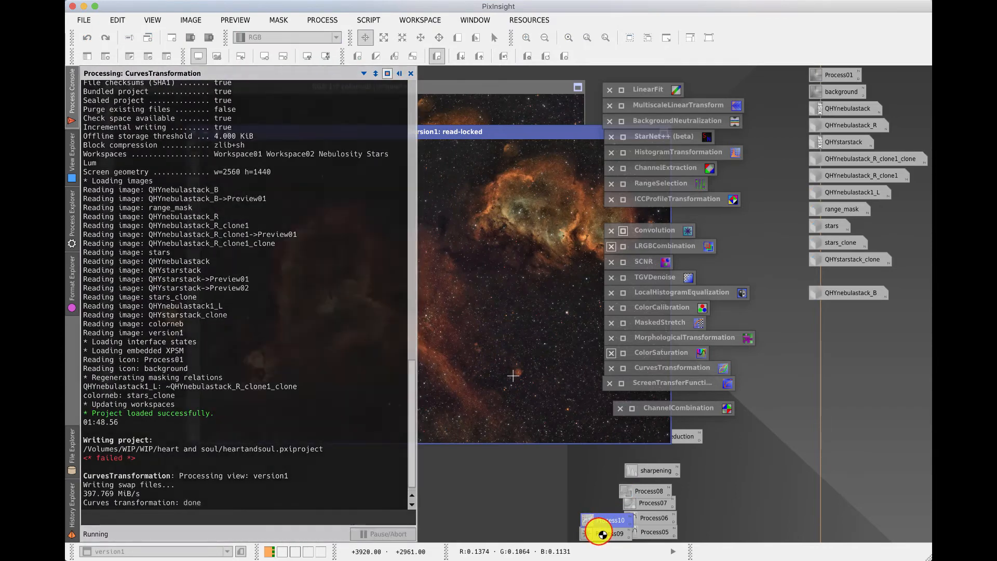
left_click_drag(598, 533, 445, 367)
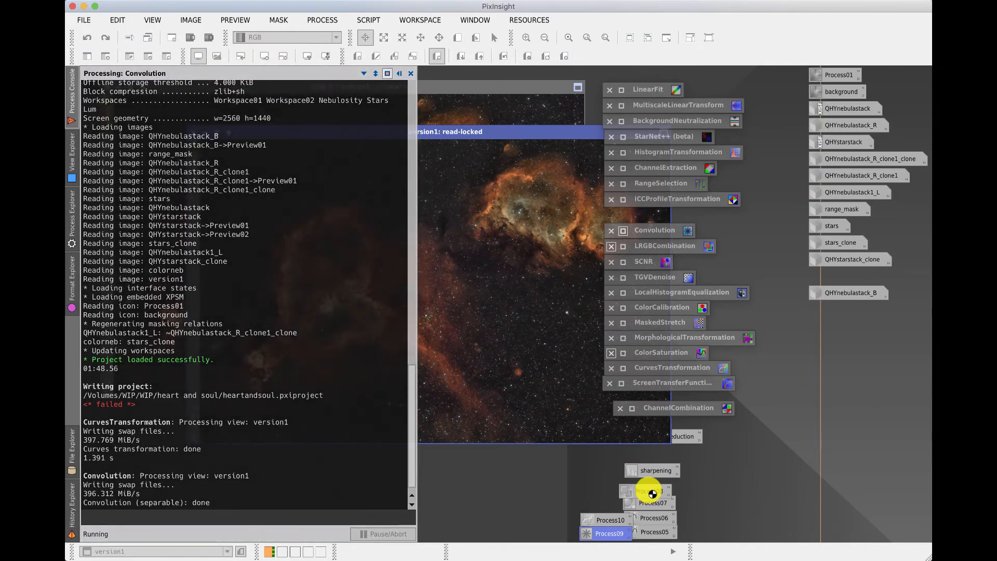
- Apply Process08 (LRGBCombination) and Process07 (PixelMath) to the version1 image
left_click_drag(647, 490, 463, 397)
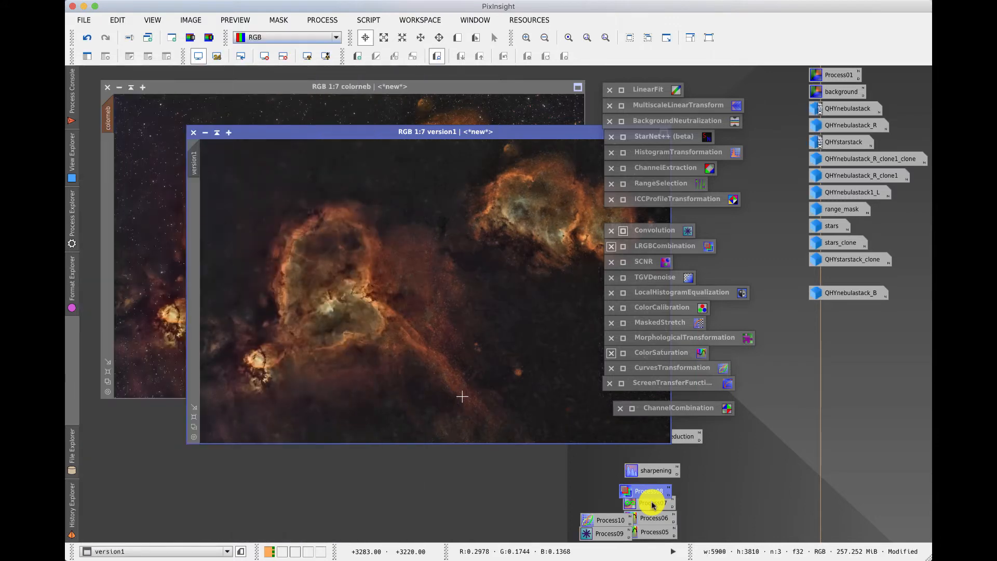
left_click_drag(652, 505, 458, 393)
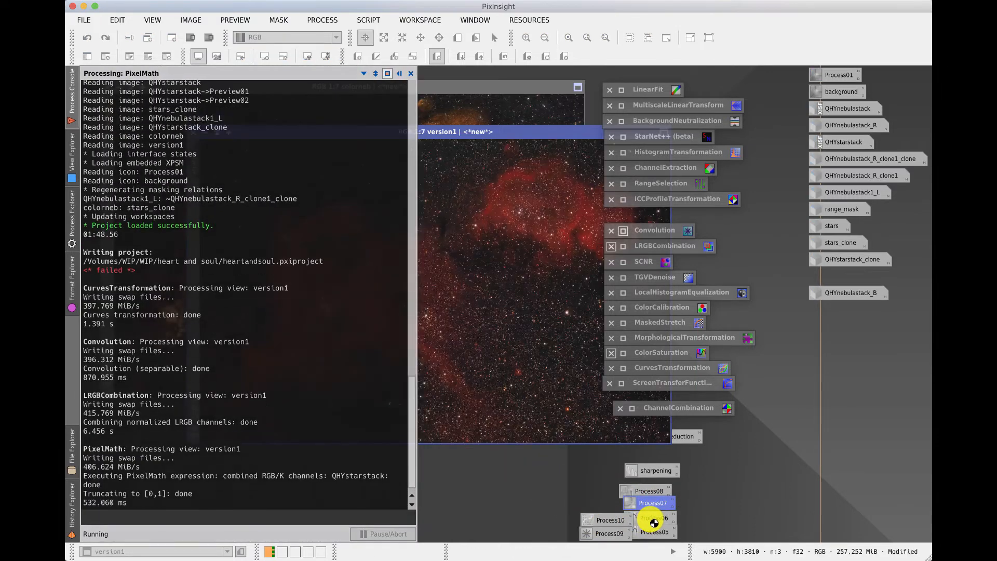
- Open an empty ProcessContainer and move it clear of the process icons on the workspace
left_click(199, 21)
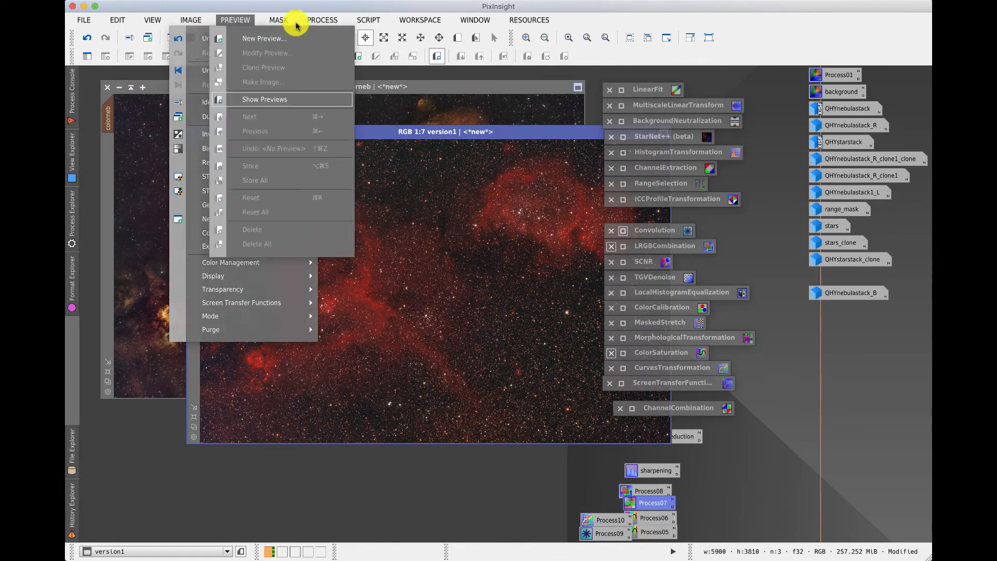
mouse_move(322, 21)
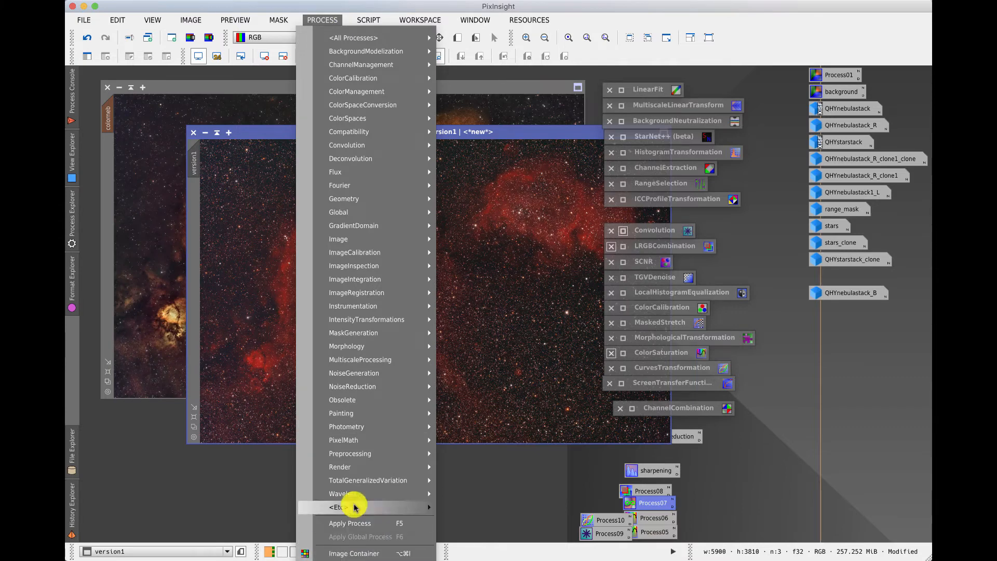
mouse_move(368, 506)
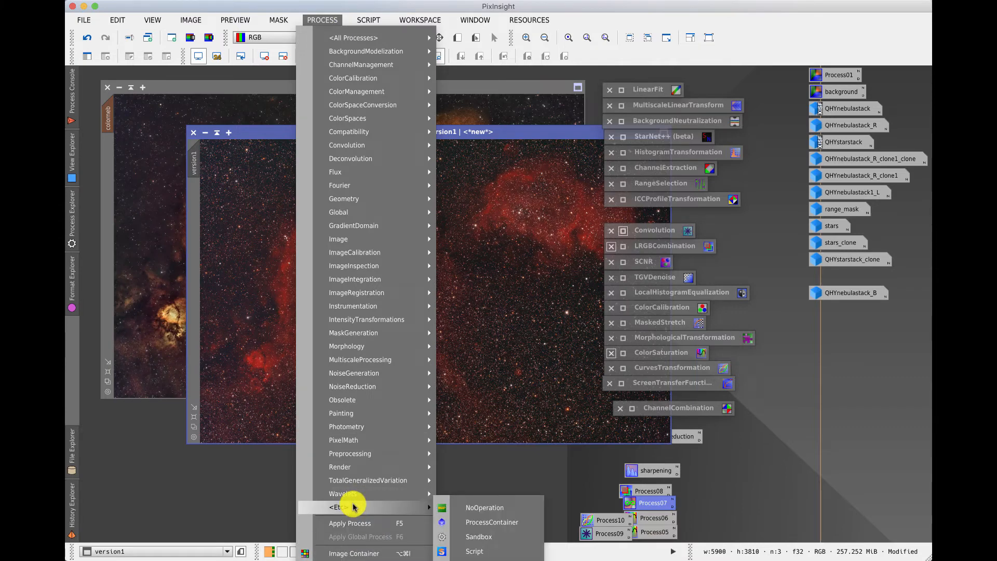
left_click(509, 523)
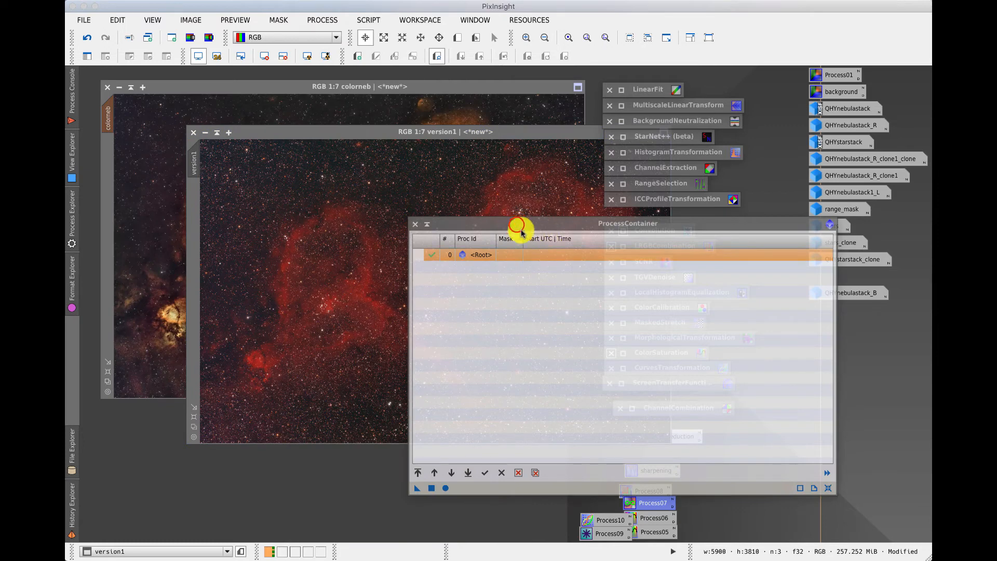
left_click_drag(518, 227, 269, 146)
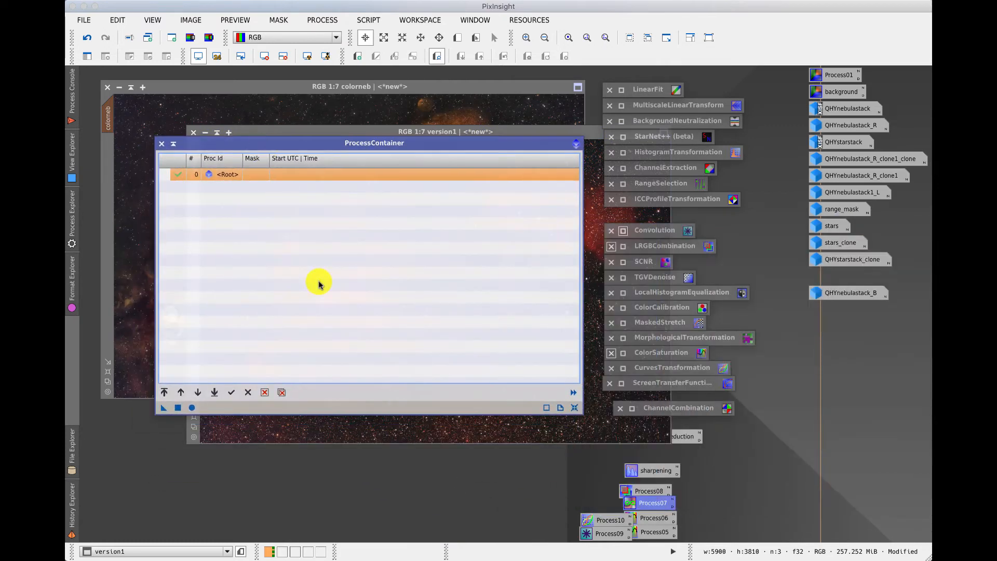
- Add Process10, Process09, Process08, Process07, Process06 and Process05 to the ProcessContainer in that order
left_click_drag(590, 522, 260, 241)
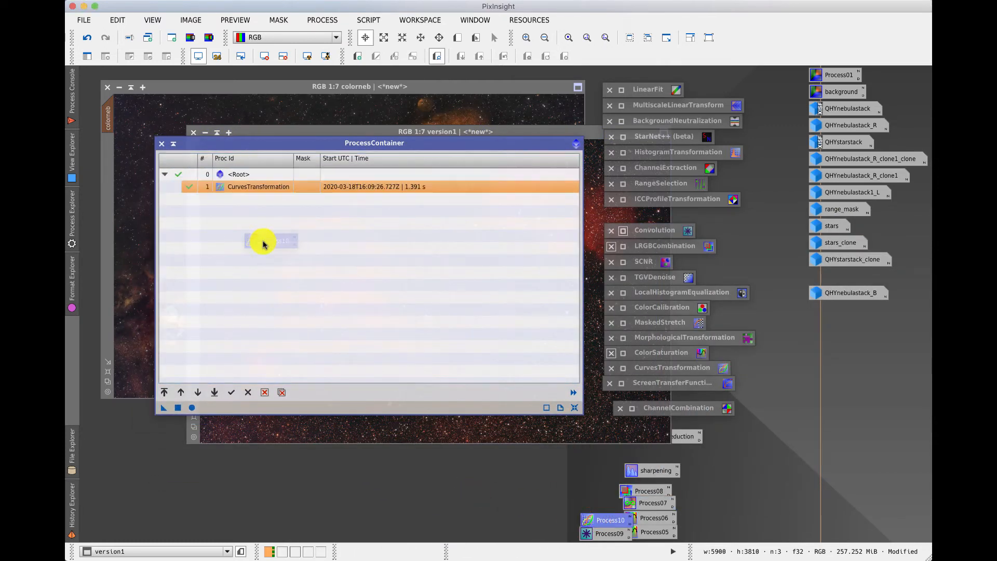
left_click_drag(605, 533, 267, 249)
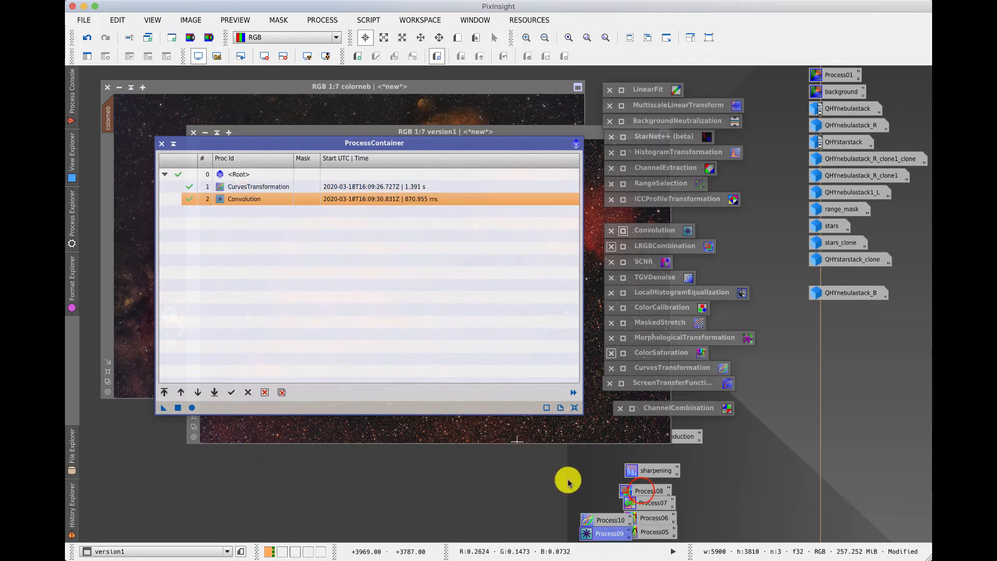
left_click_drag(646, 494, 303, 272)
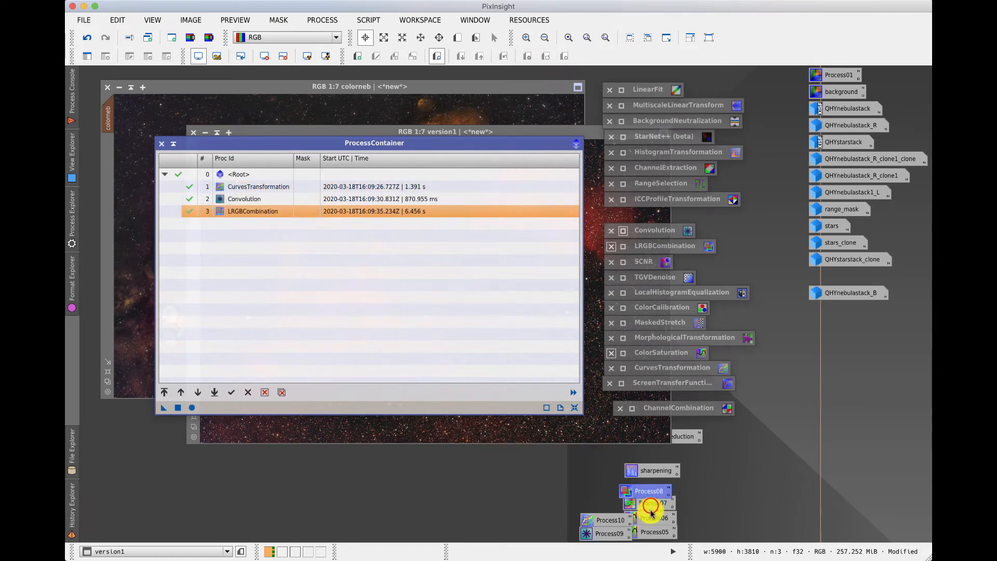
left_click_drag(645, 507, 327, 319)
left_click_drag(650, 517, 301, 306)
left_click_drag(648, 532, 287, 290)
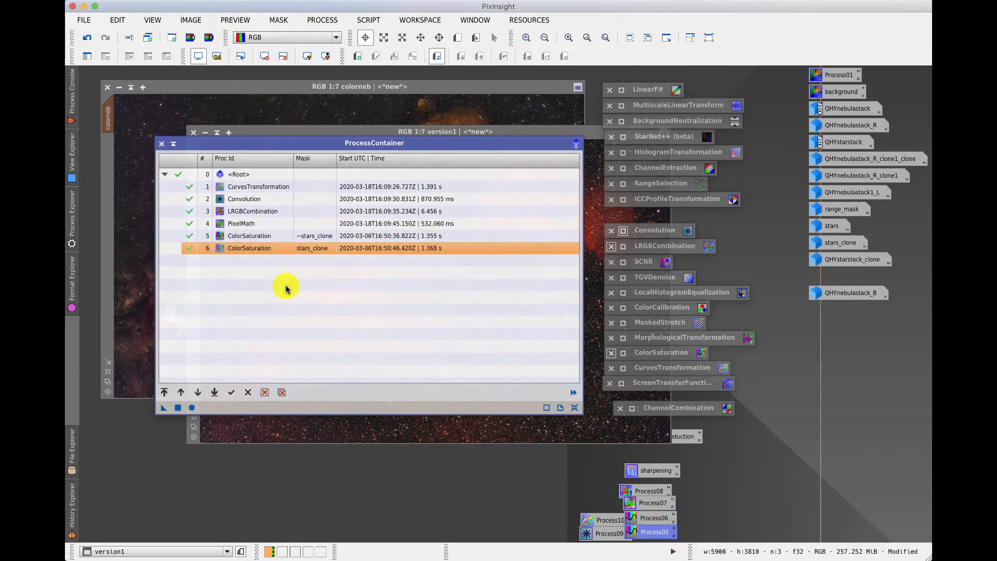
- Move the ProcessContainer off version1, apply the container to that image and close it
left_click_drag(197, 144, 436, 218)
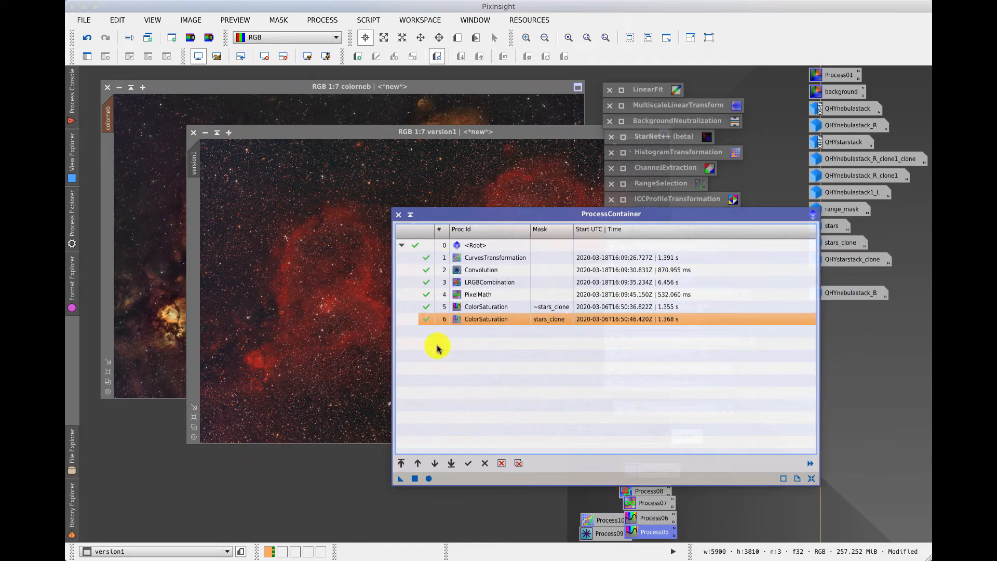
left_click(400, 479)
left_click_drag(370, 471, 290, 384)
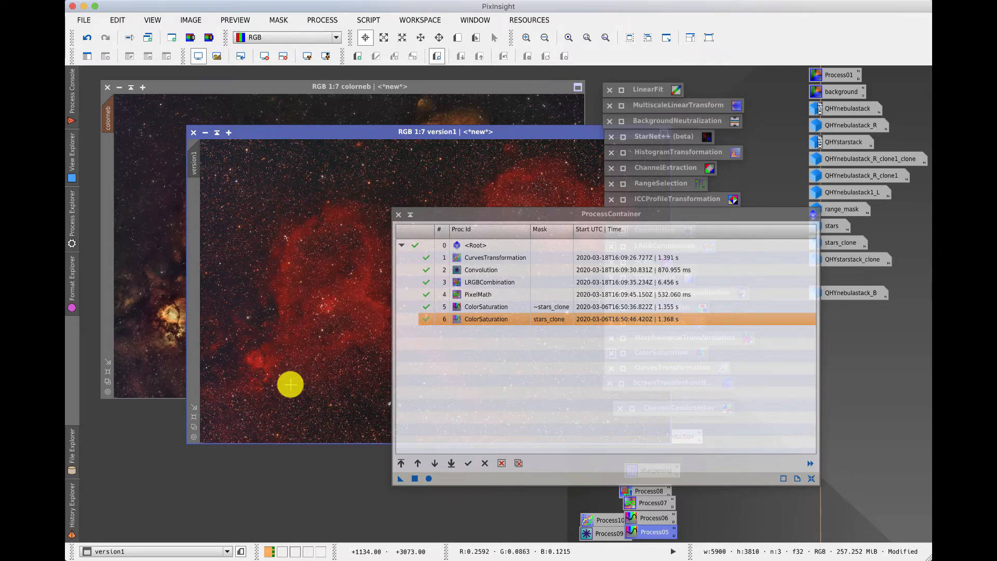
left_click(399, 213)
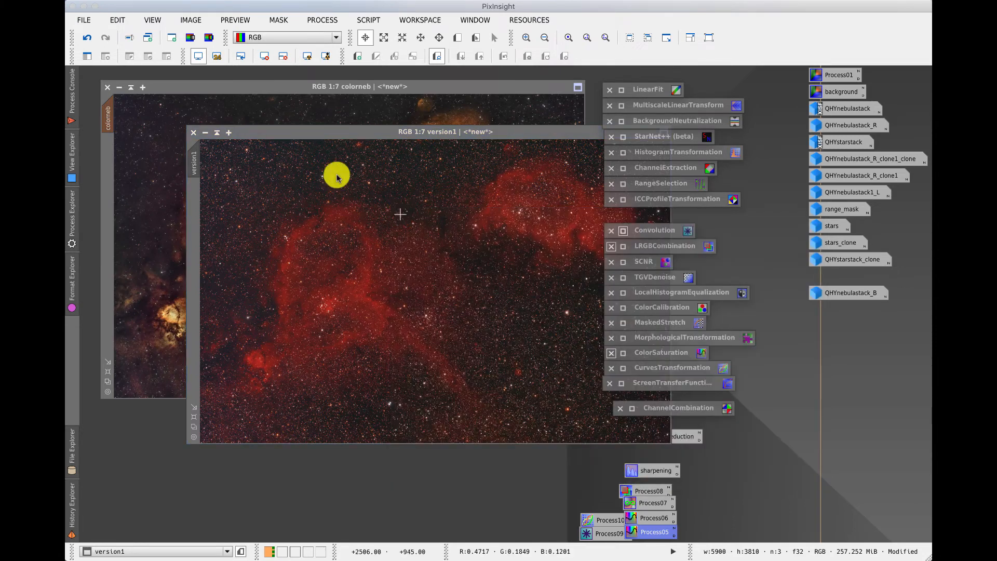
- Load the recent project calibration.xosm, closing the modified images without saving them
left_click(86, 20)
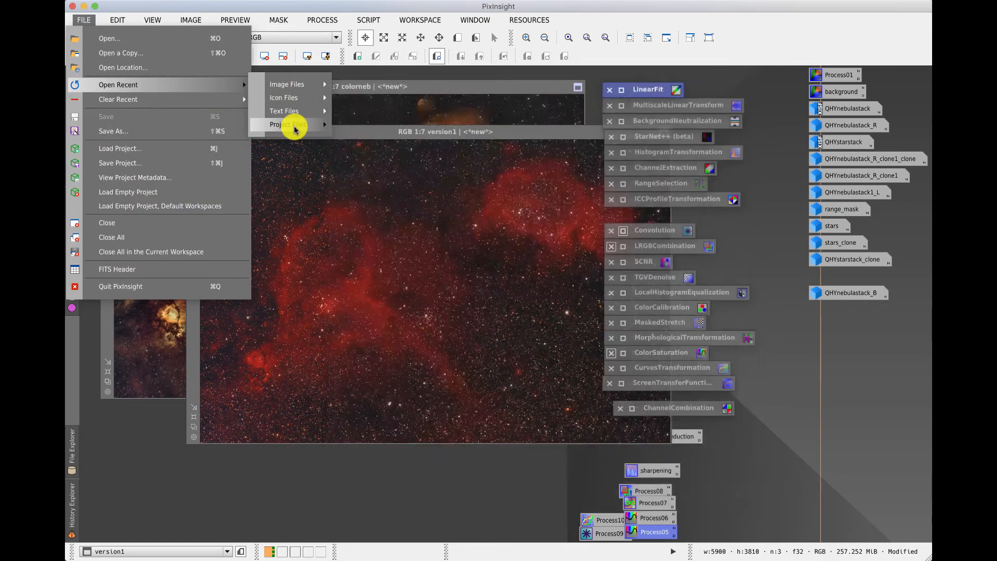
mouse_move(294, 130)
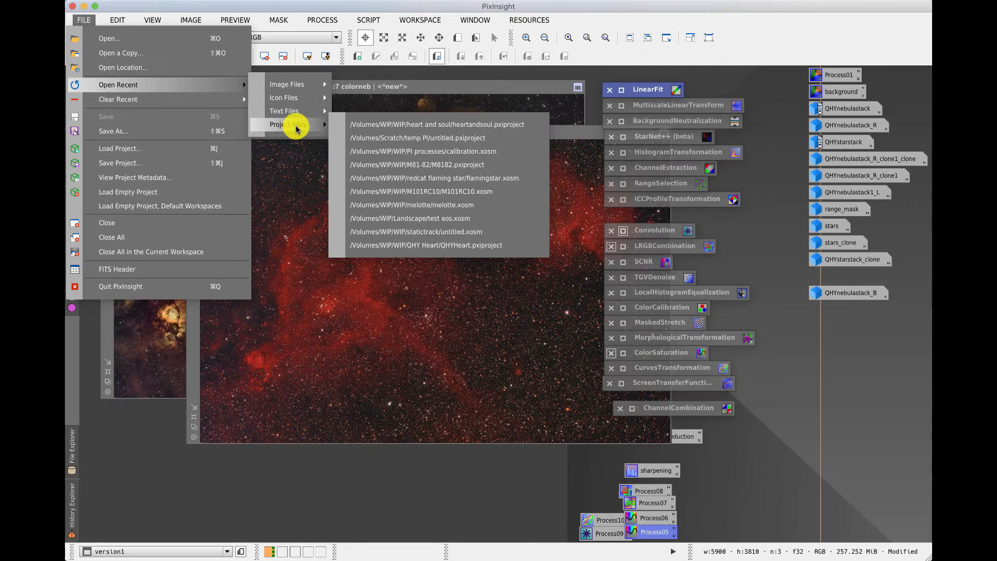
left_click(407, 154)
left_click(546, 290)
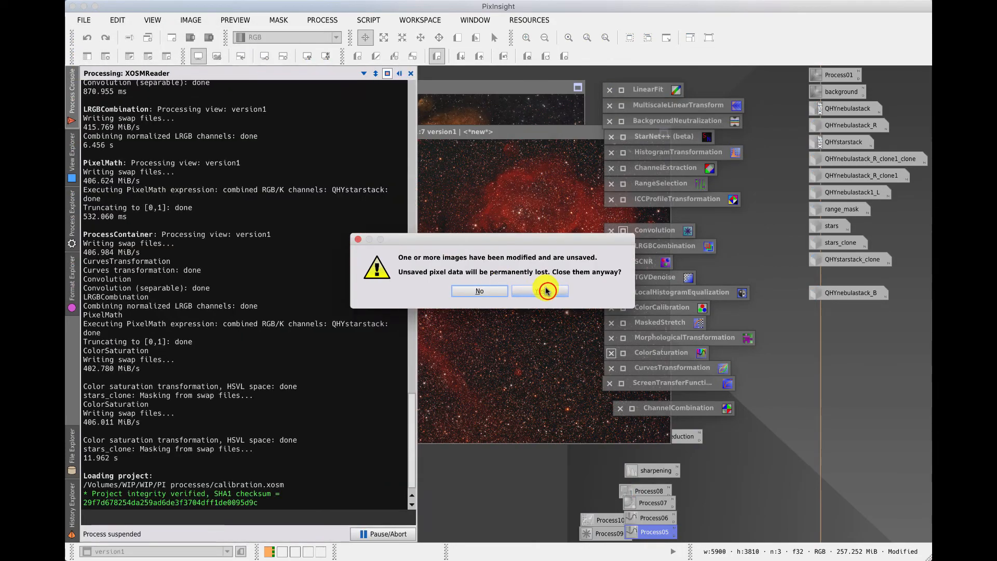
left_click(545, 292)
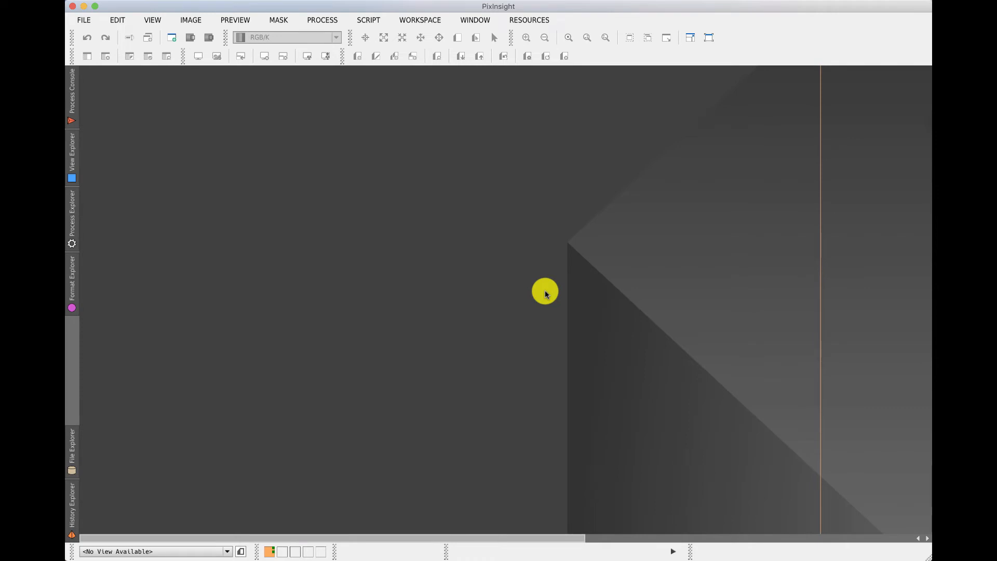
- Bring the calibration process icons of the first workspace into view
left_click(278, 551)
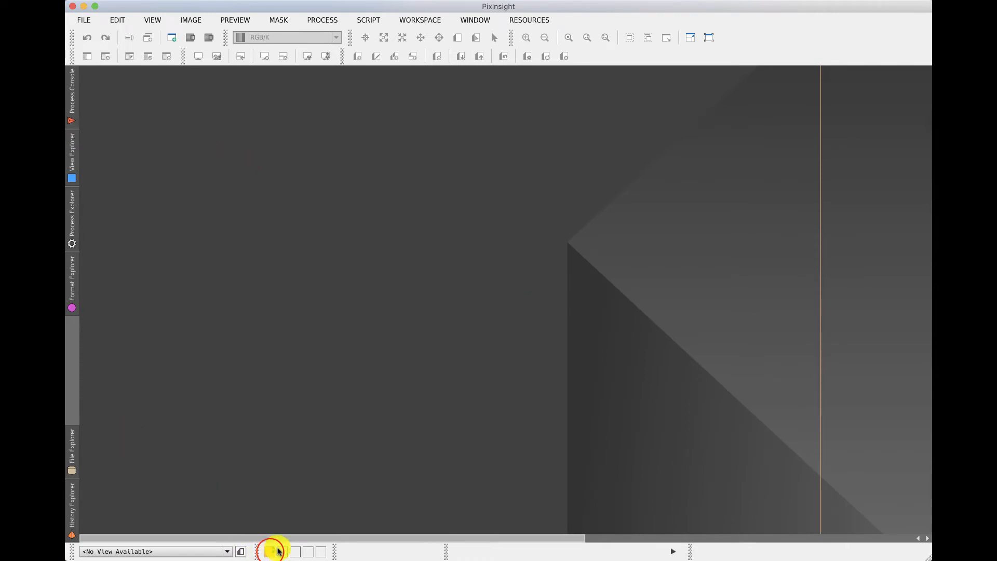
left_click(270, 551)
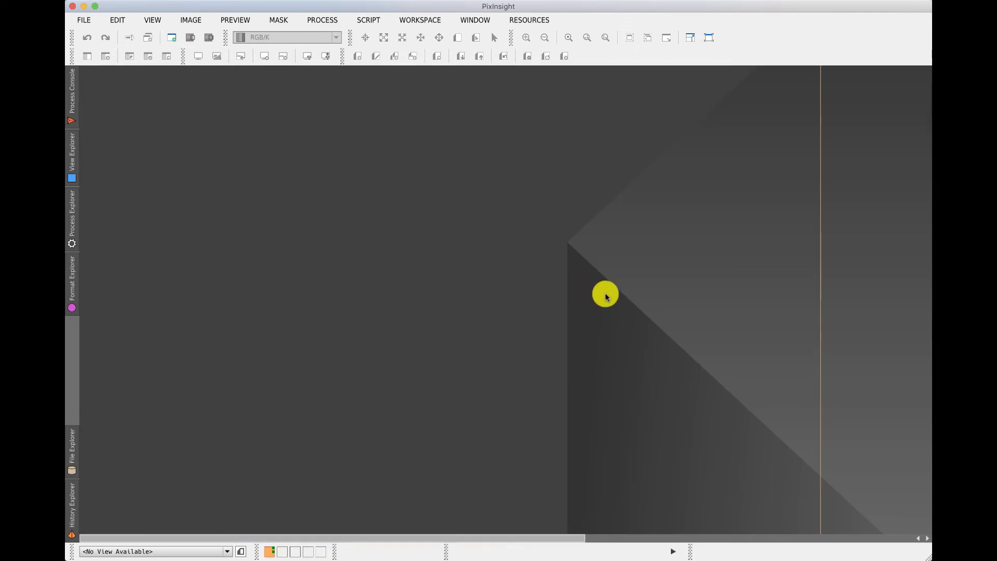
left_click(534, 538)
left_click_drag(535, 538, 883, 523)
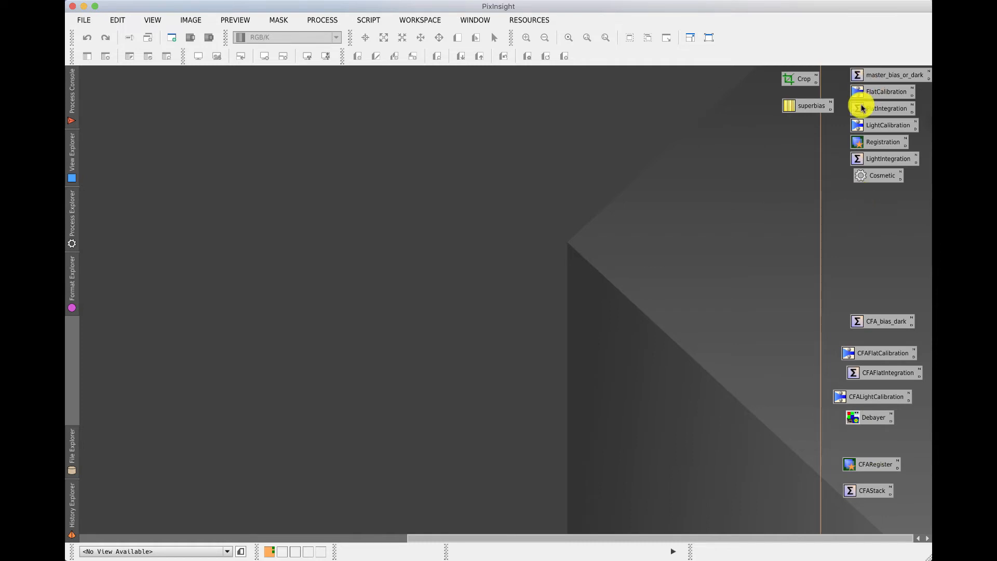
- Open the BatchPreprocessing script to look over its options and exit it without running
left_click(363, 20)
mouse_move(378, 37)
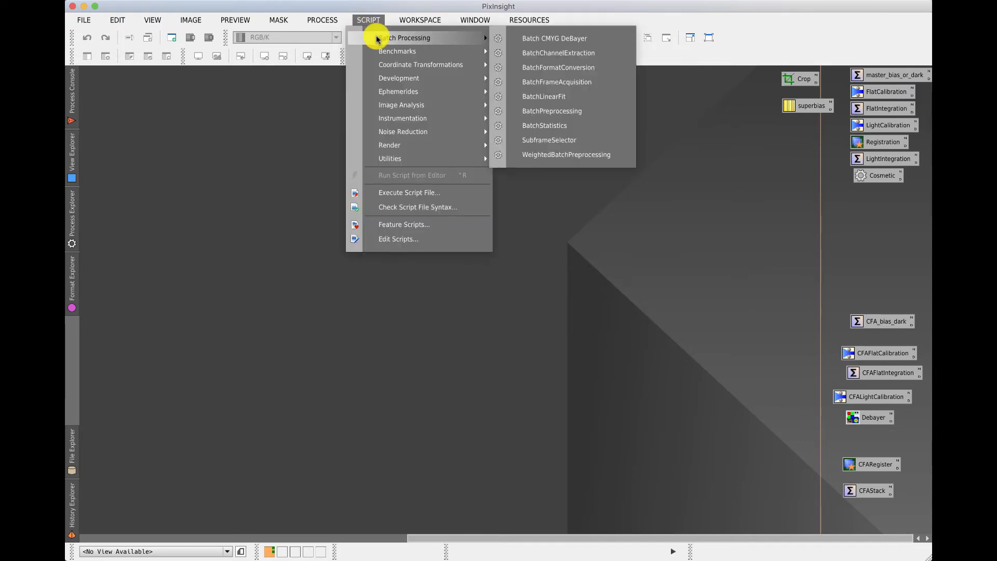
left_click(554, 111)
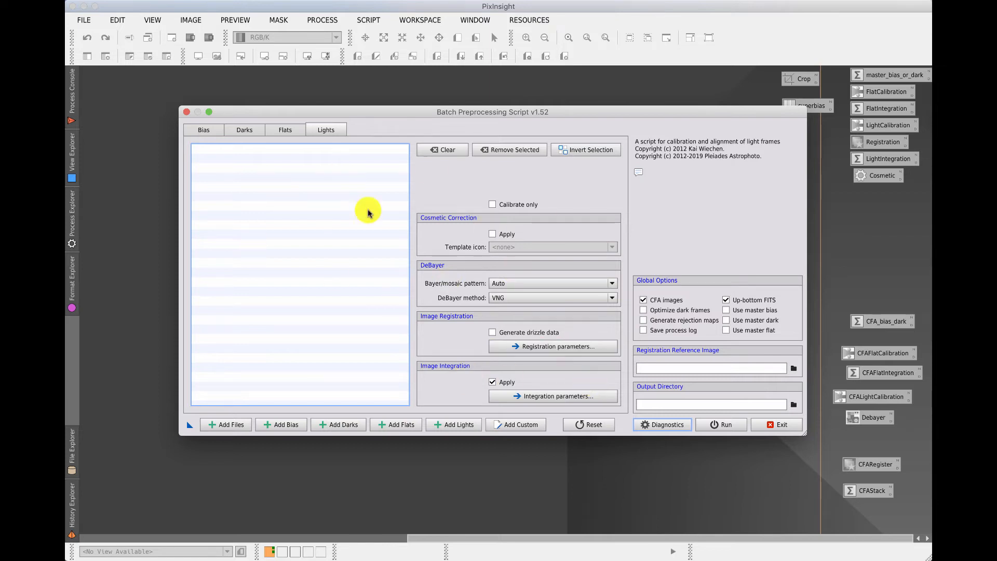
left_click(766, 425)
left_click(534, 288)
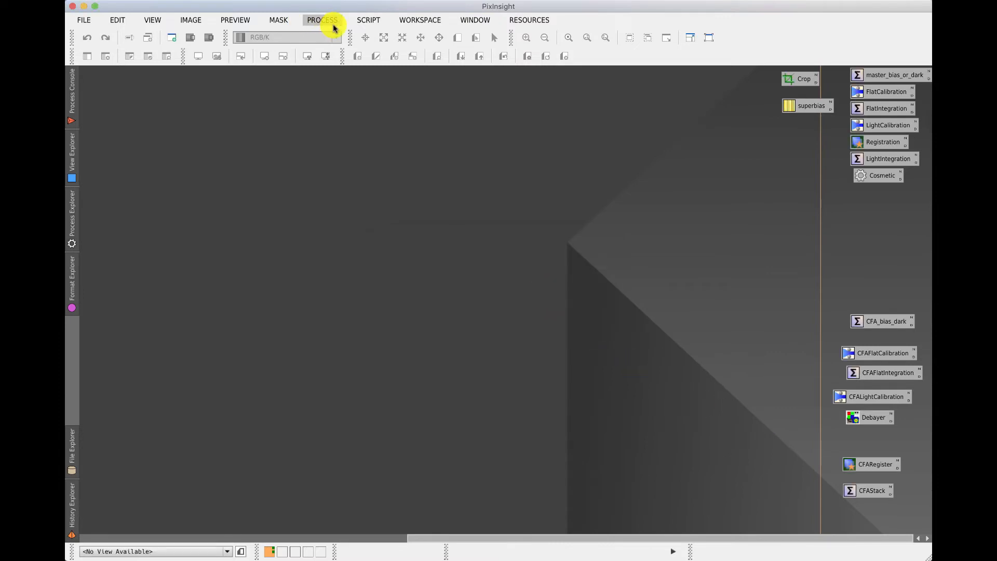
- Look through the complete list of available processes and close it without choosing any
left_click(326, 19)
left_click(326, 20)
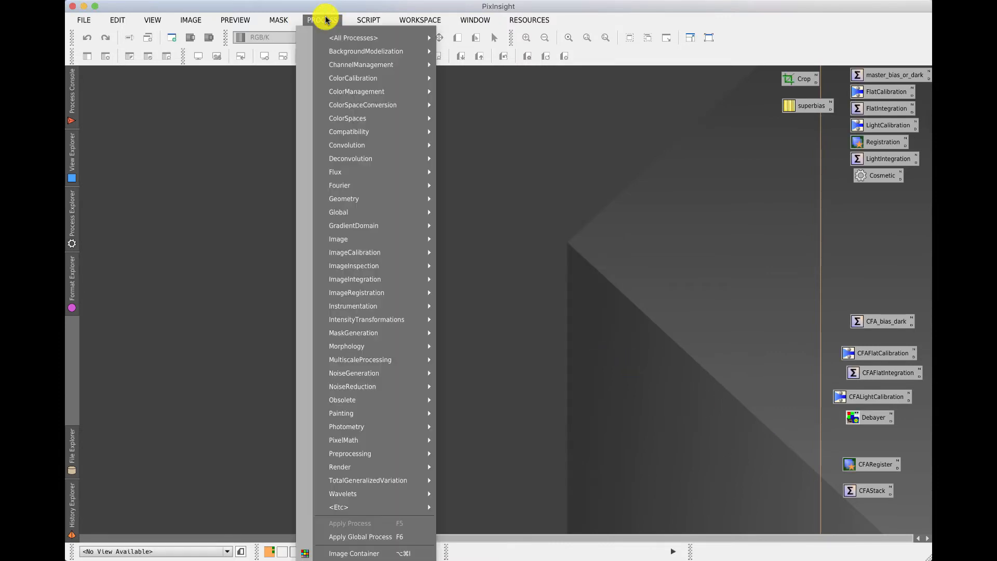
mouse_move(338, 39)
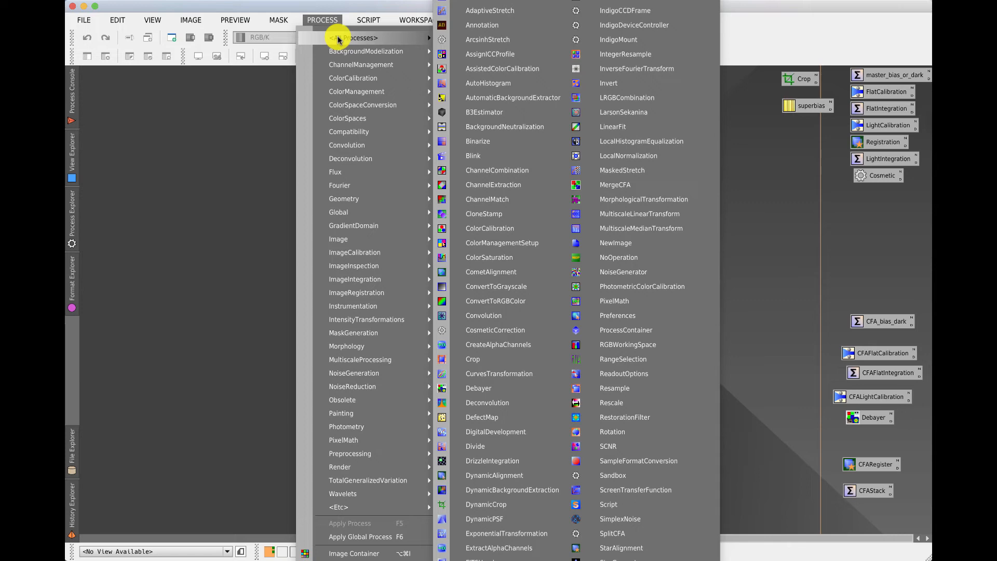
left_click(772, 229)
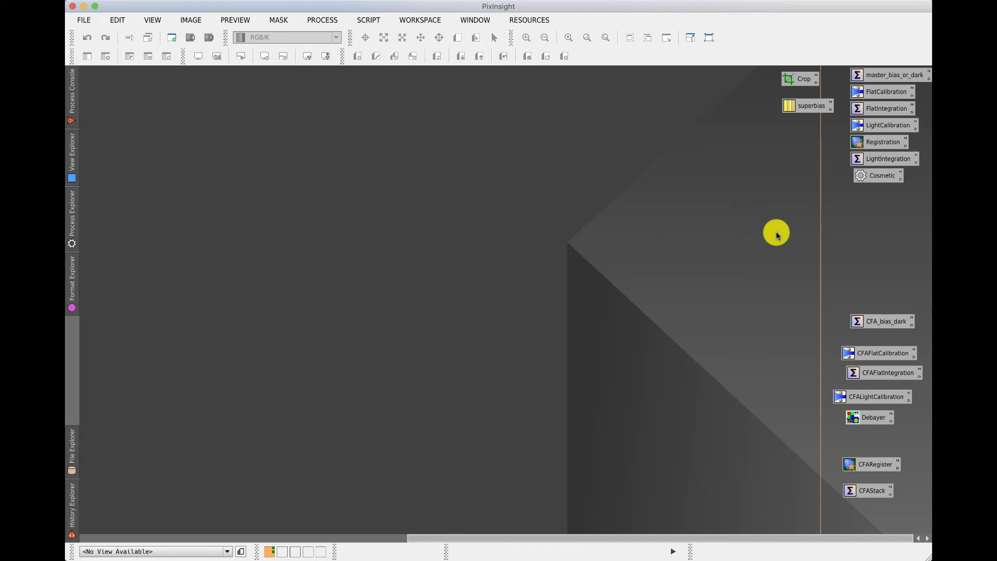
- Line up the CFA_bias_dark, CFAFlatCalibration, CFAFlatIntegration, CFALightCalibration and Debayer icons in a tidy column in workflow order
left_click(869, 324)
left_click_drag(868, 326, 855, 330)
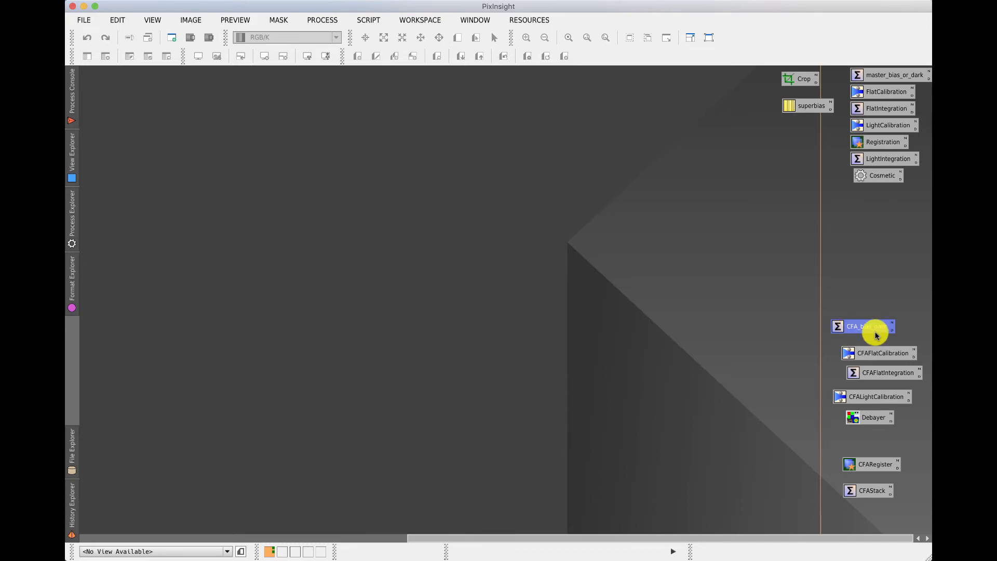
left_click_drag(871, 352, 857, 368)
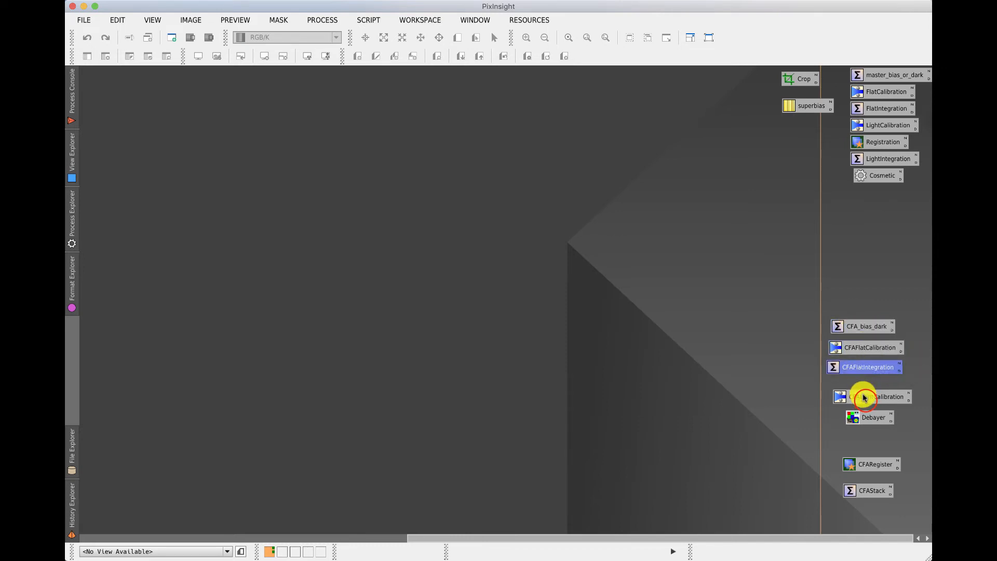
mouse_move(866, 404)
left_mouse_down()
mouse_move(852, 392)
mouse_move(856, 409)
left_mouse_up()
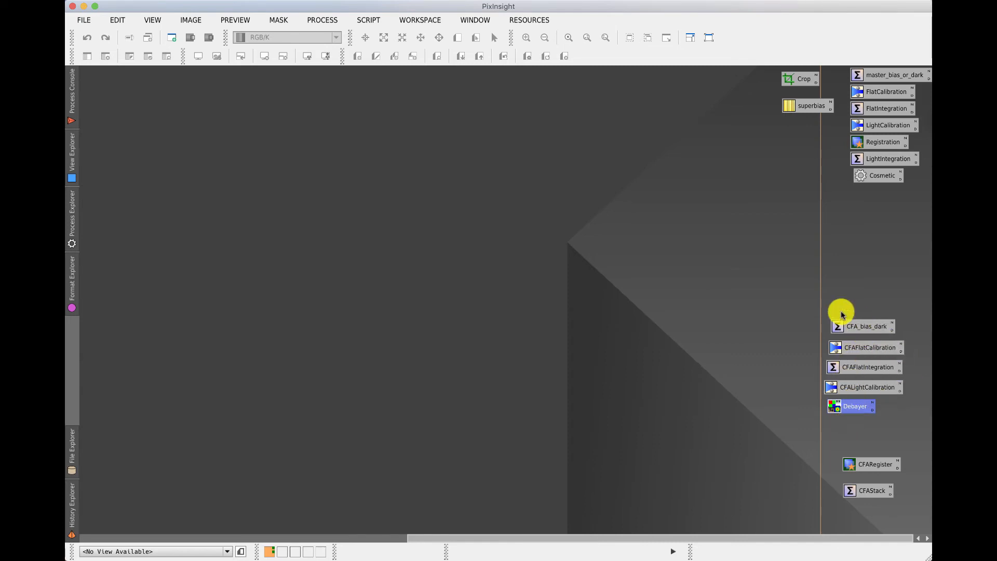
- Open the CFAFlatCalibration and CFAFlatIntegration icons to review their stored settings, and close both process windows
left_click(866, 348)
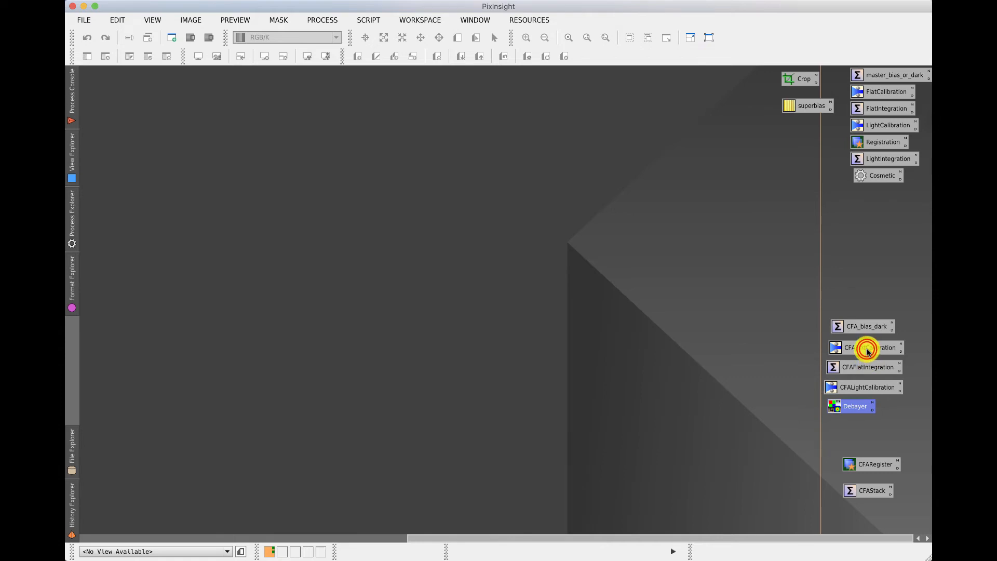
double_click(862, 349)
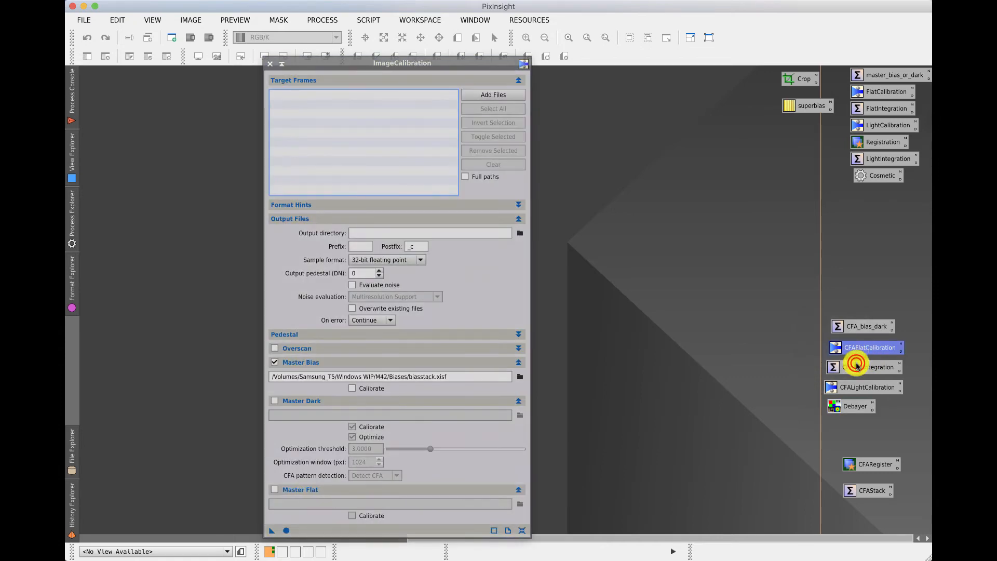
double_click(857, 366)
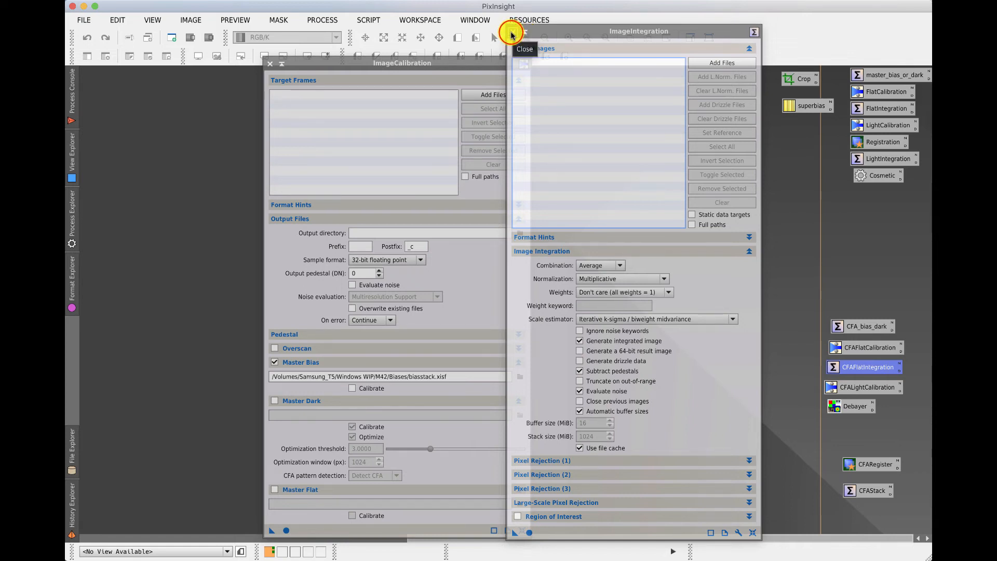
left_click(512, 35)
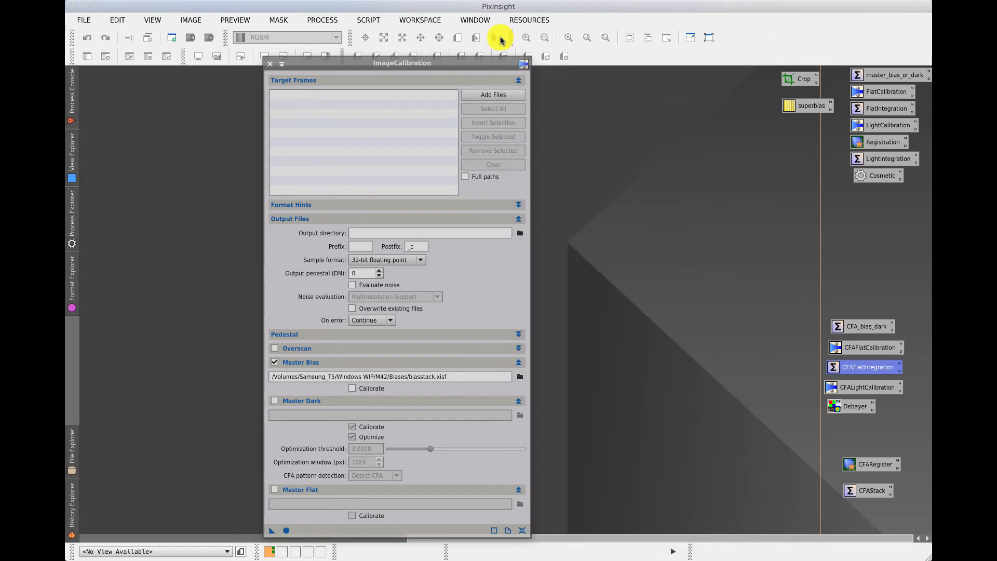
left_click(270, 63)
- Open the CFALightCalibration icon, clear its target frames, and bring up the file chooser for adding new ones, cancelling without a selection
double_click(869, 386)
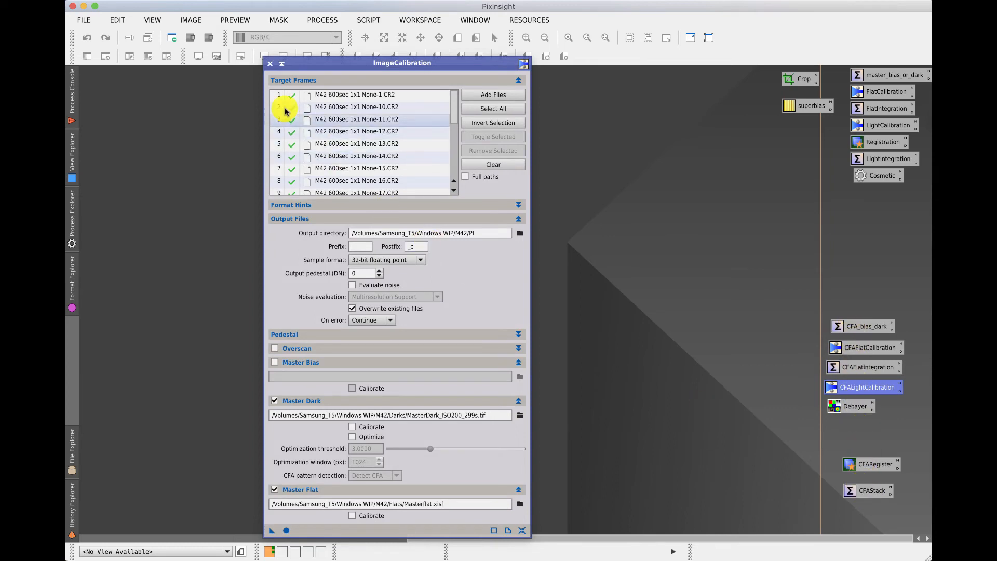
left_click(270, 63)
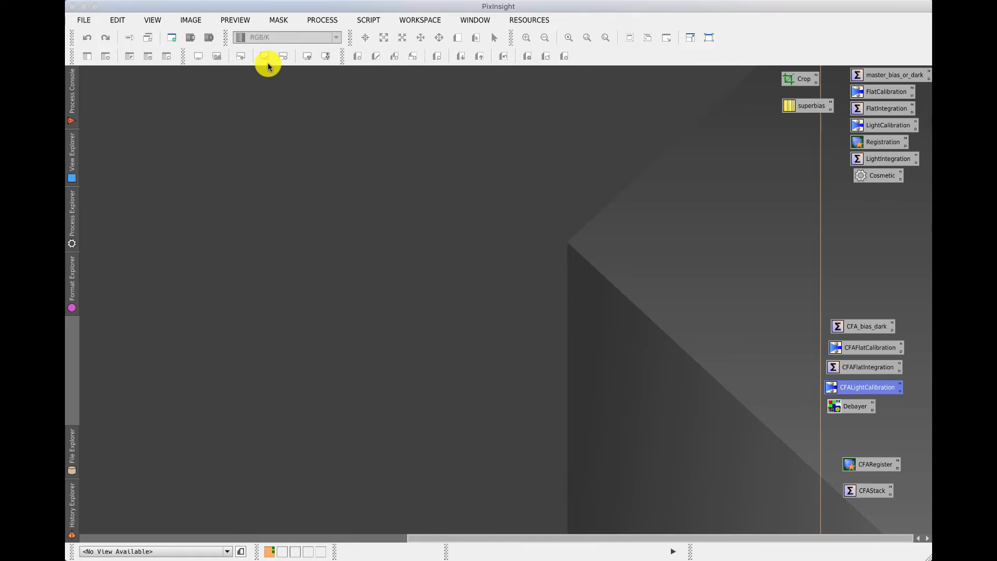
double_click(875, 390)
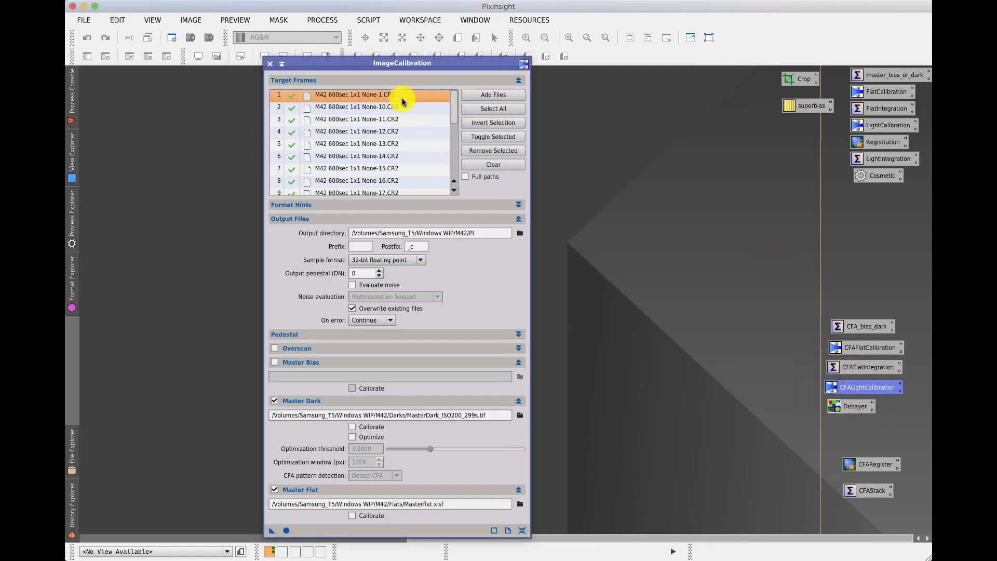
left_click(496, 164)
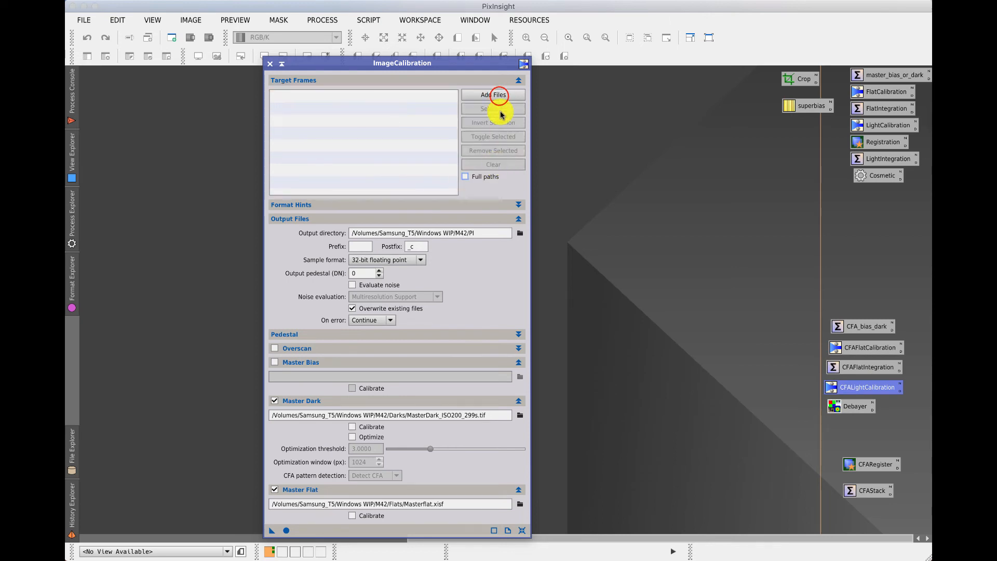
left_click(499, 96)
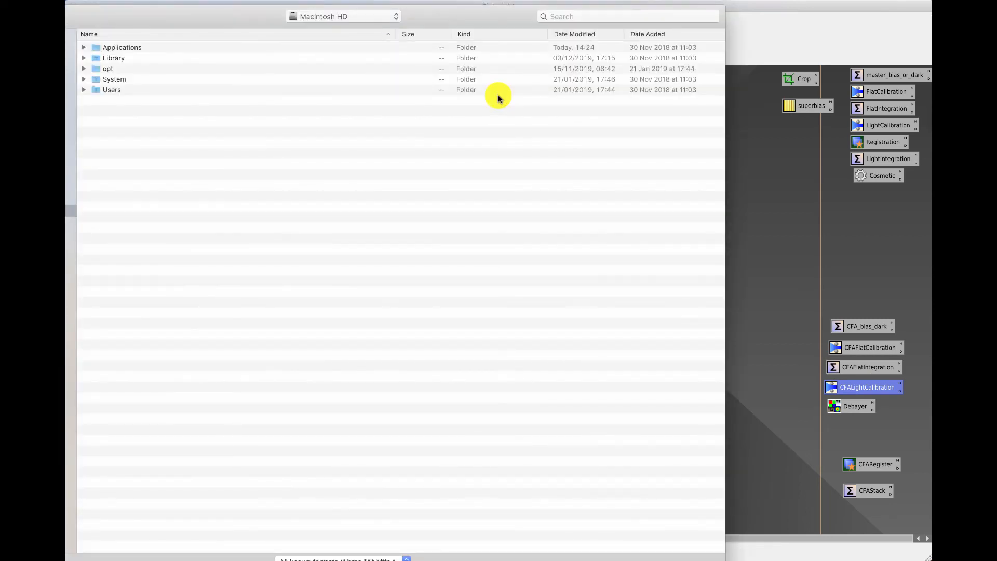
key("Escape")
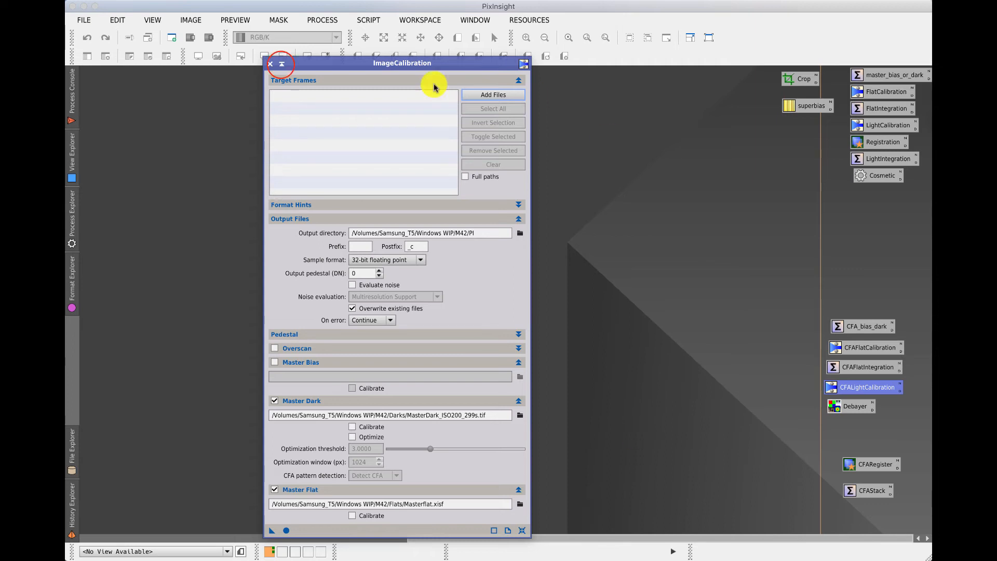
- Collapse the ImageCalibration window to its title bar and park it just below the Debayer icon
left_click(281, 64)
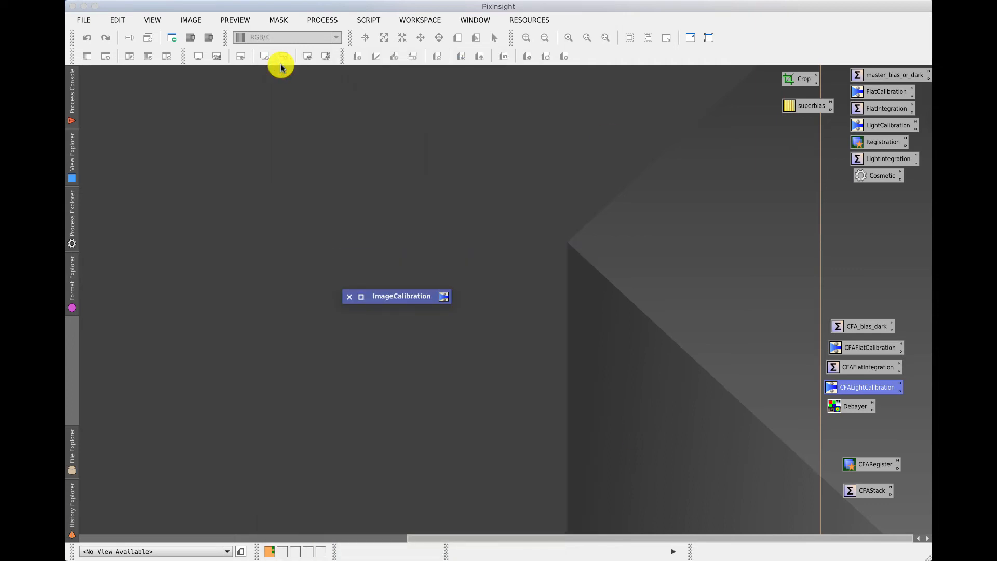
left_click(374, 296)
left_click_drag(374, 296, 876, 431)
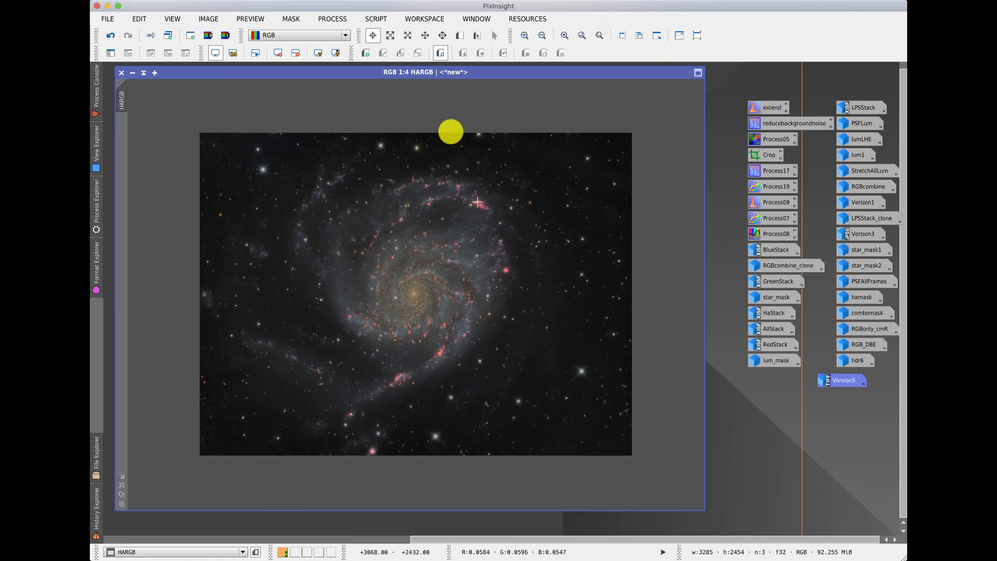
- Define a preview of about 424 × 476 px on HARGB's galaxy core and another on its upper-left background, and display Preview01
left_click(460, 36)
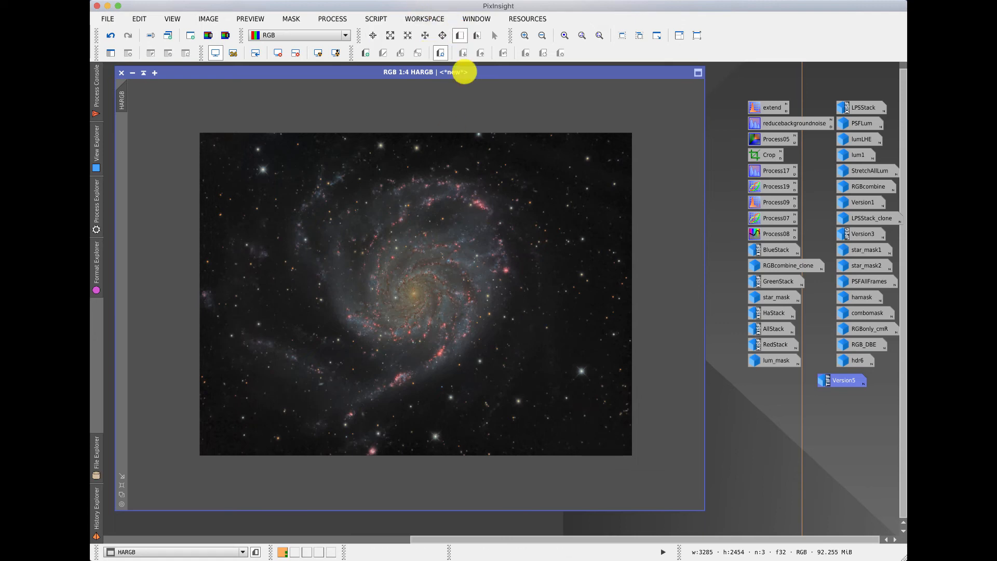
left_click_drag(402, 263, 457, 327)
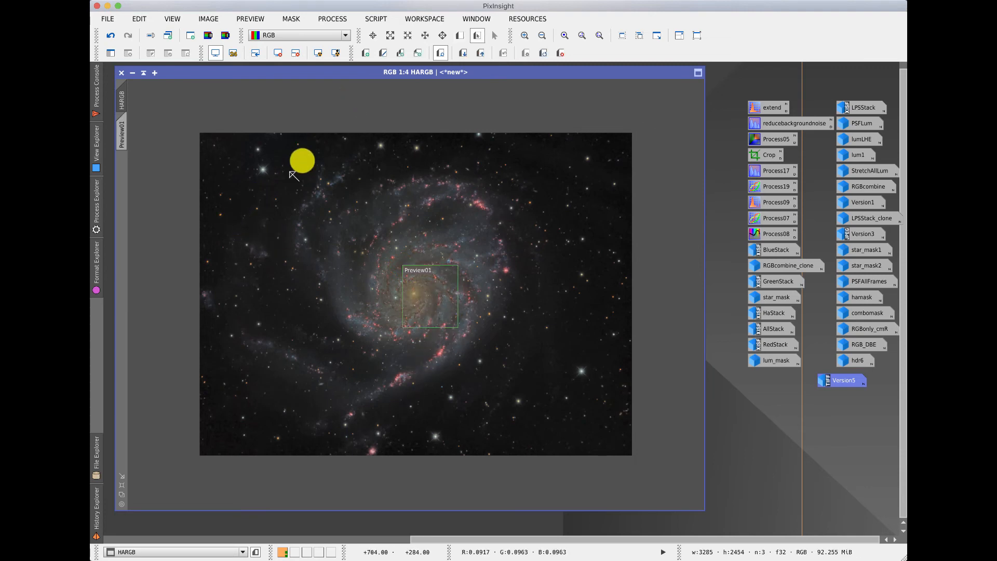
left_click(460, 35)
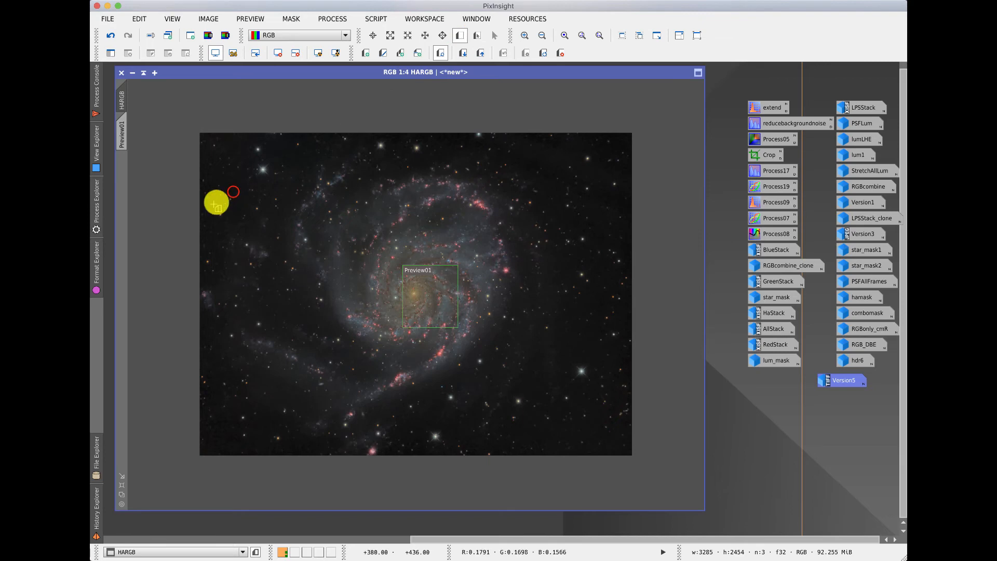
left_click_drag(233, 192, 277, 247)
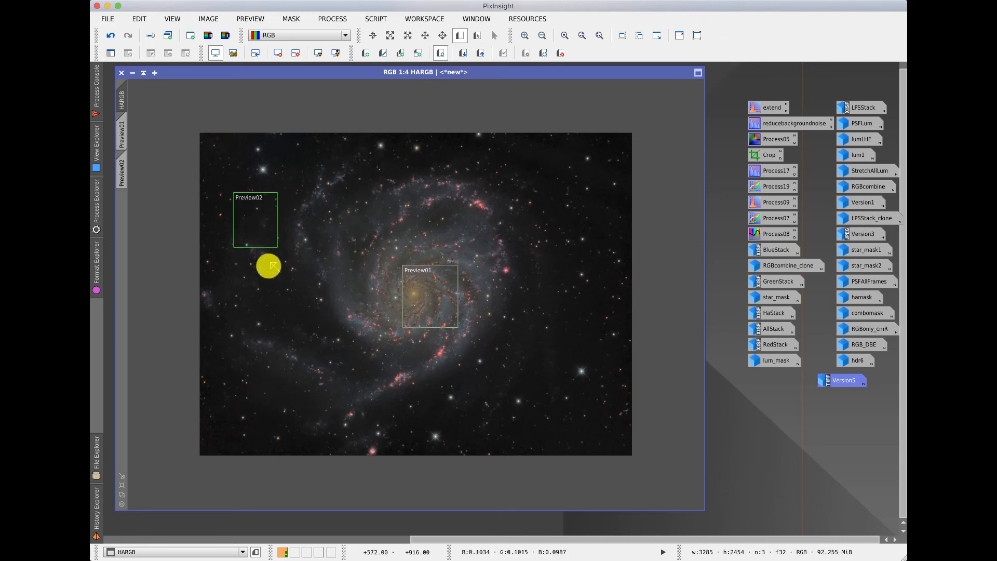
left_click(120, 127)
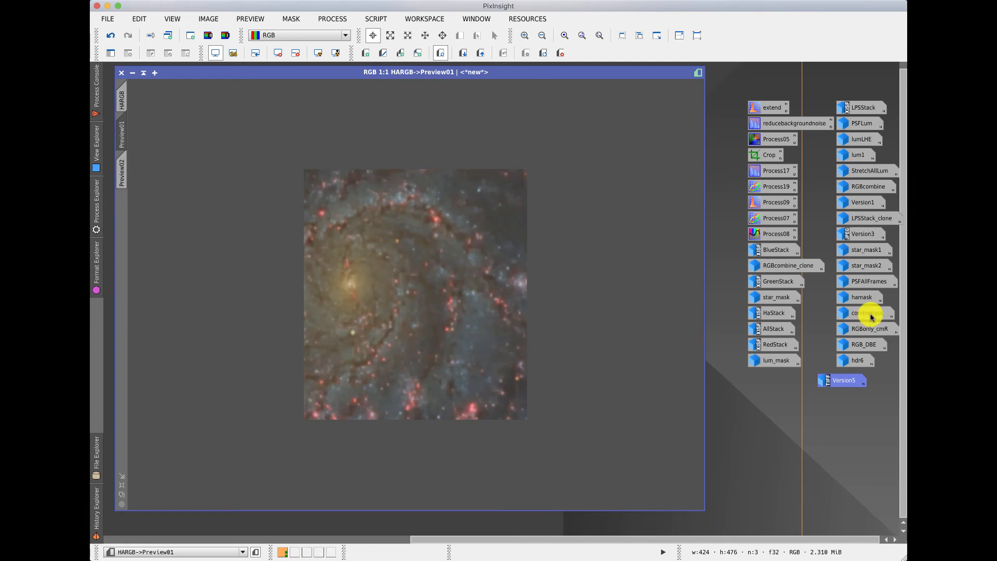
- Open the Process07 curves, raise the saturation curve to input 0.42368 and output 0.52895, and apply it to Preview01
left_click(772, 218)
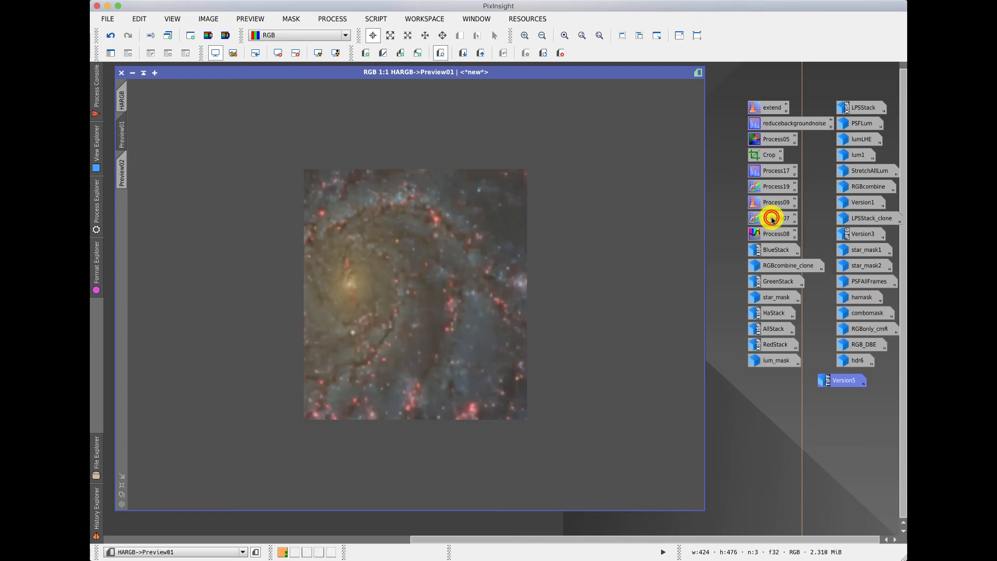
double_click(772, 218)
left_click(491, 301)
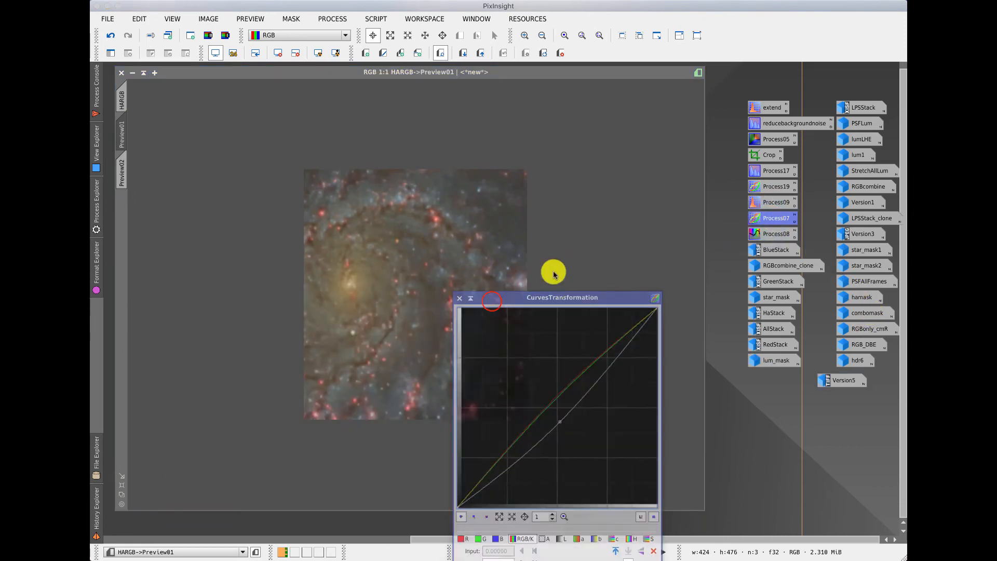
left_click_drag(488, 299, 602, 202)
left_click(758, 440)
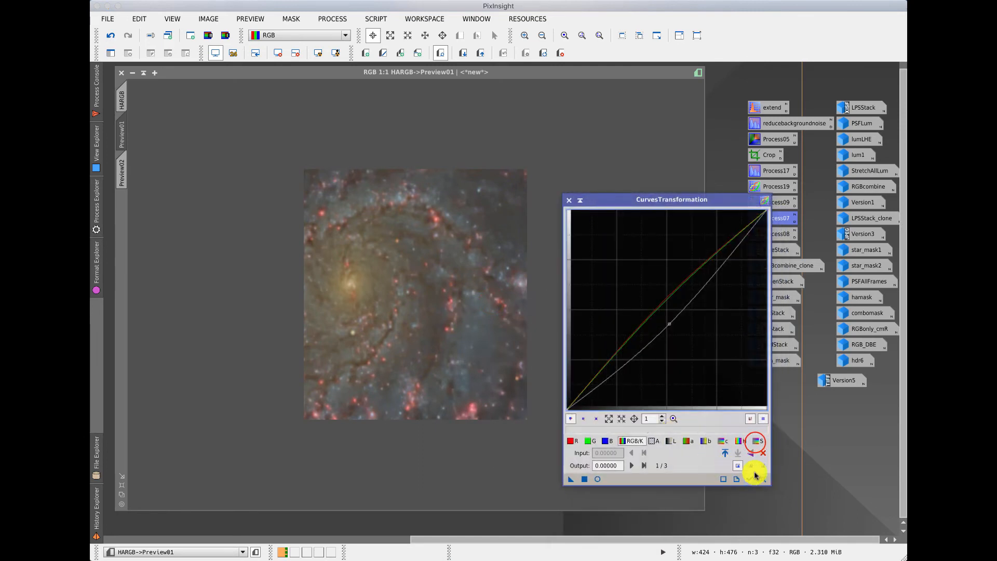
left_click_drag(661, 317, 651, 304)
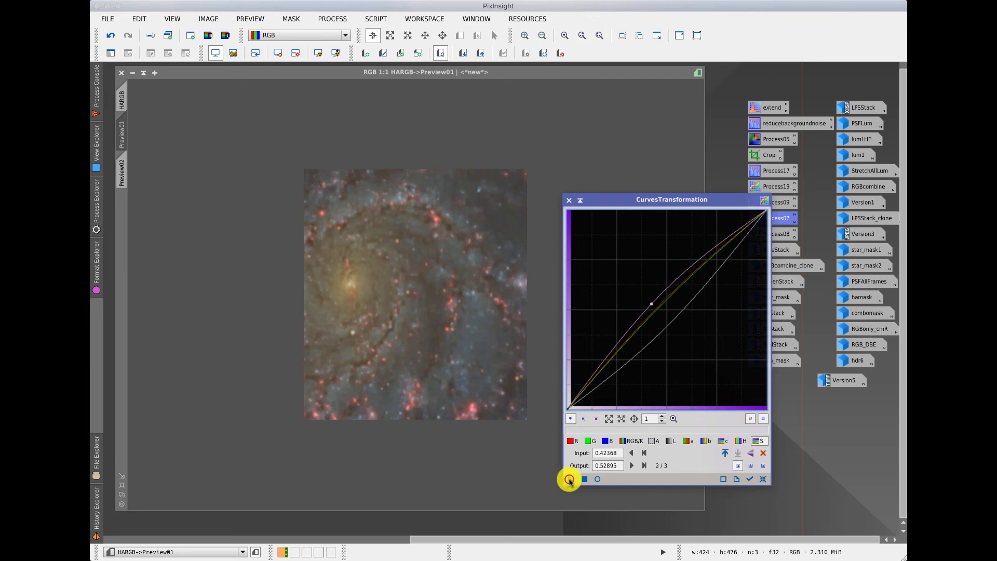
left_click_drag(569, 479, 491, 396)
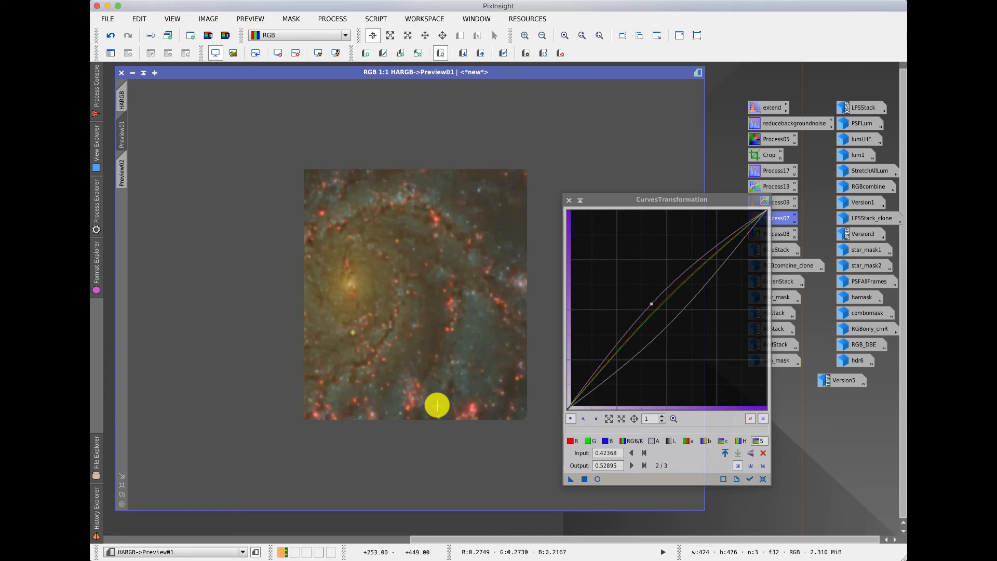
- Compare Preview01 with and without the curves adjustment by repeatedly undoing and redoing it, leaving the preview in its original state
left_click(503, 53)
left_click(503, 53)
left_click(503, 53)
left_click(503, 54)
left_click(503, 54)
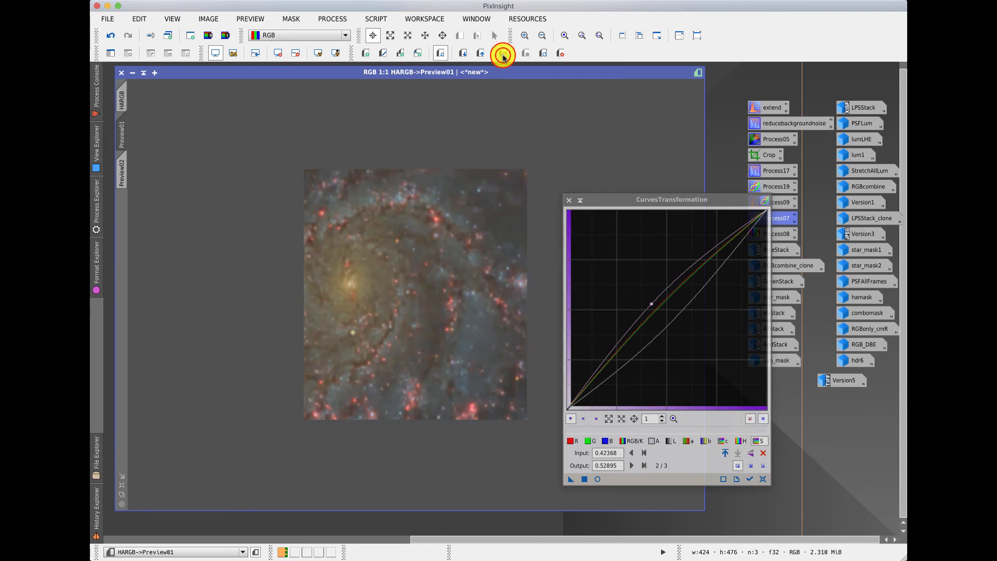
left_click(503, 55)
left_click(503, 56)
left_click(543, 55)
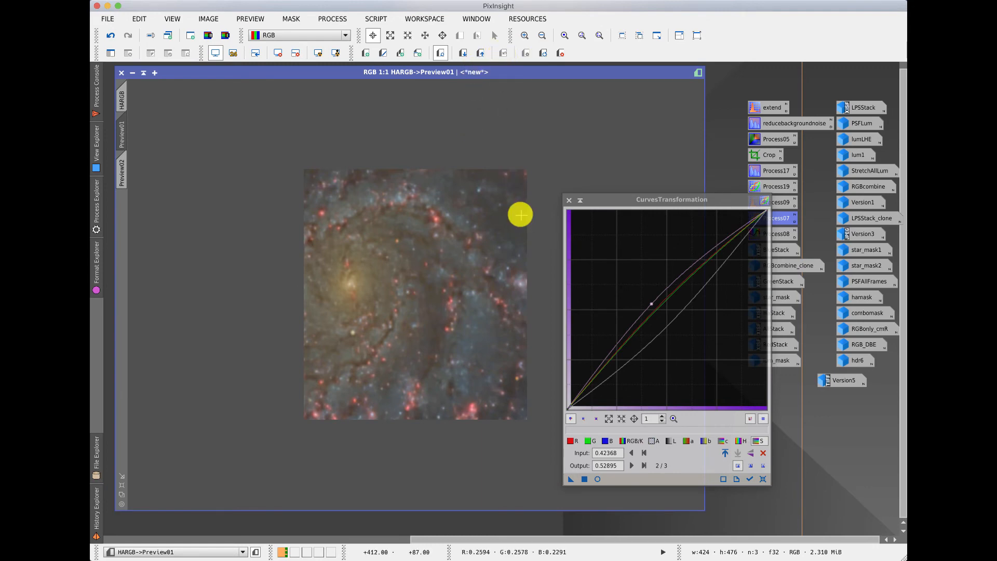
- Open the Real-Time Preview for CurvesTransformation and try its maximised view, returning it to a normal window
left_click_drag(623, 196, 661, 172)
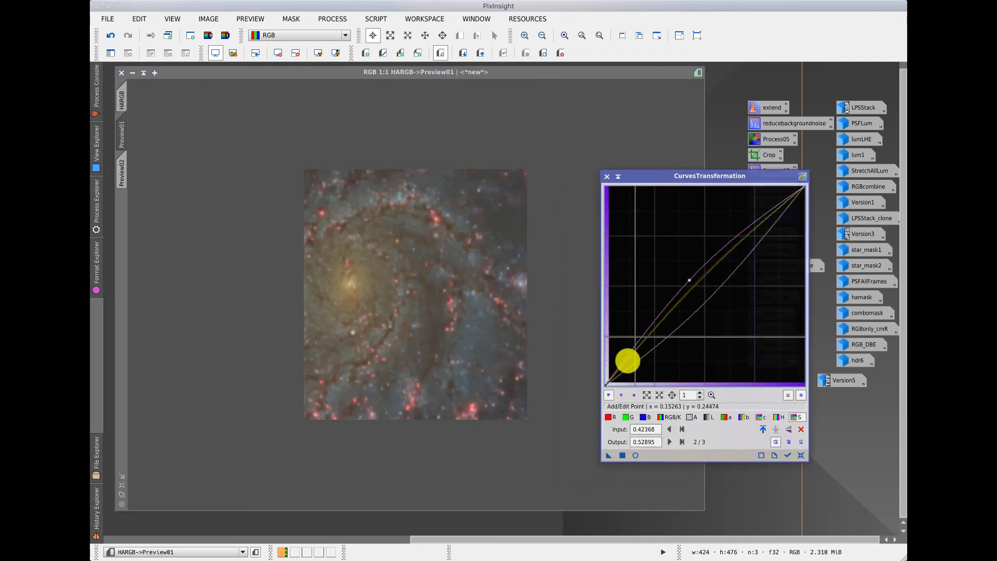
left_click(635, 456)
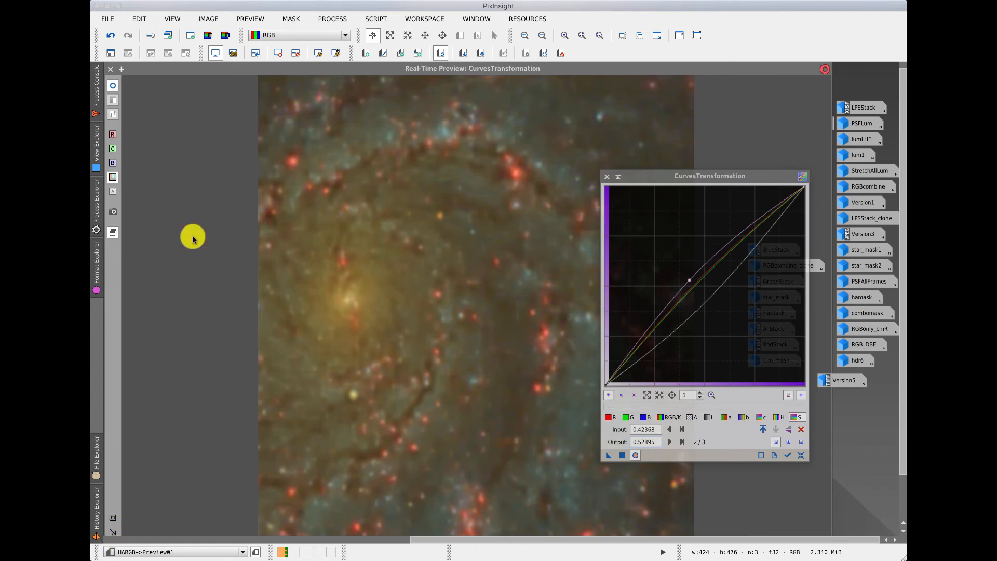
left_click(122, 68)
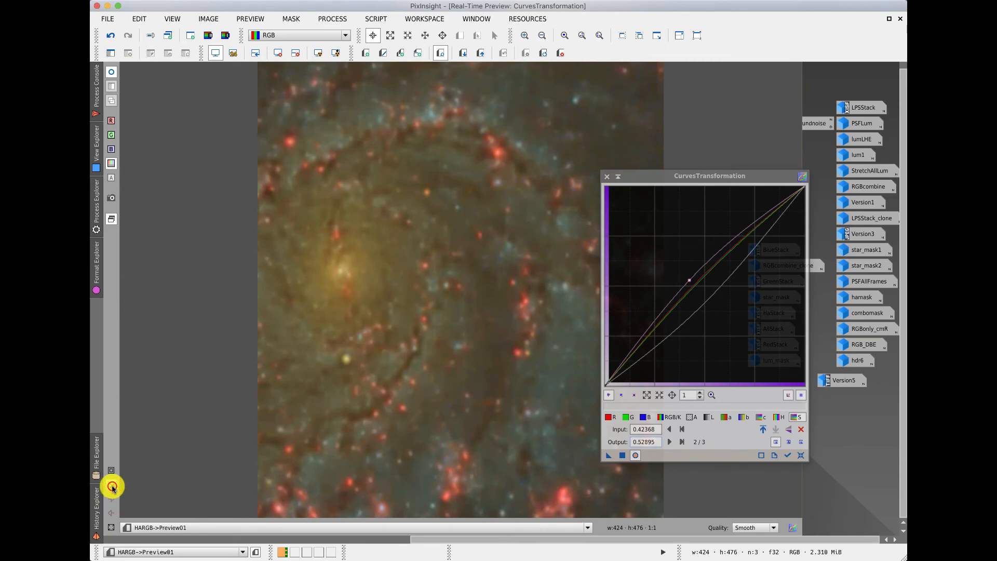
left_click(111, 486)
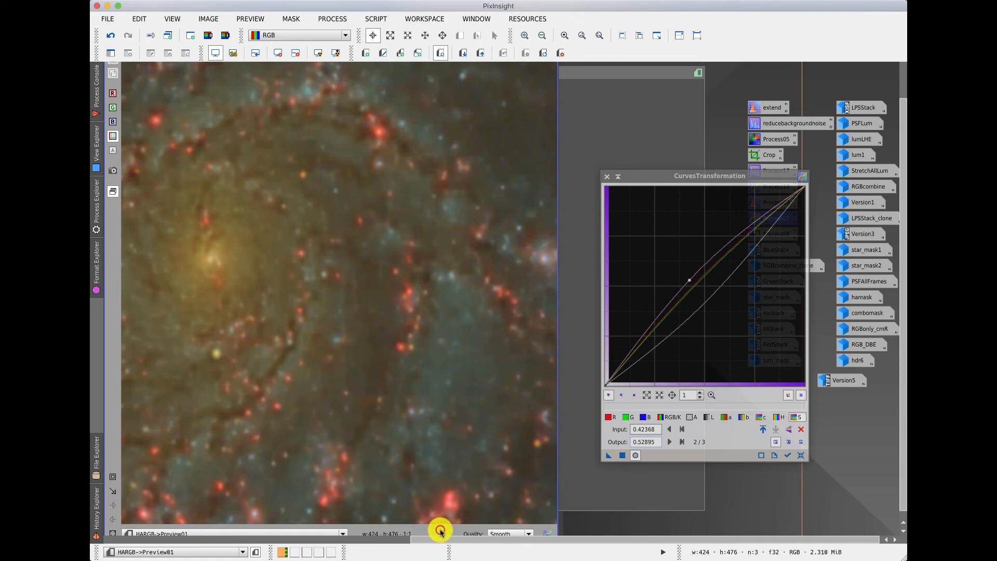
- Shrink the Real-Time Preview window and place it over the HARGB image, clear of the CurvesTransformation window
scroll(899, 500, "down", 2)
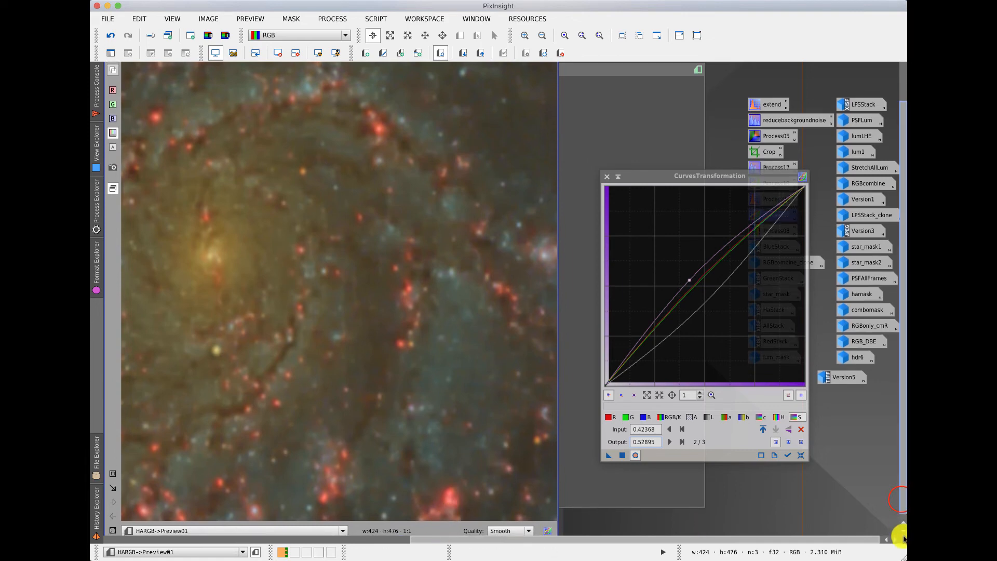
left_click(556, 533)
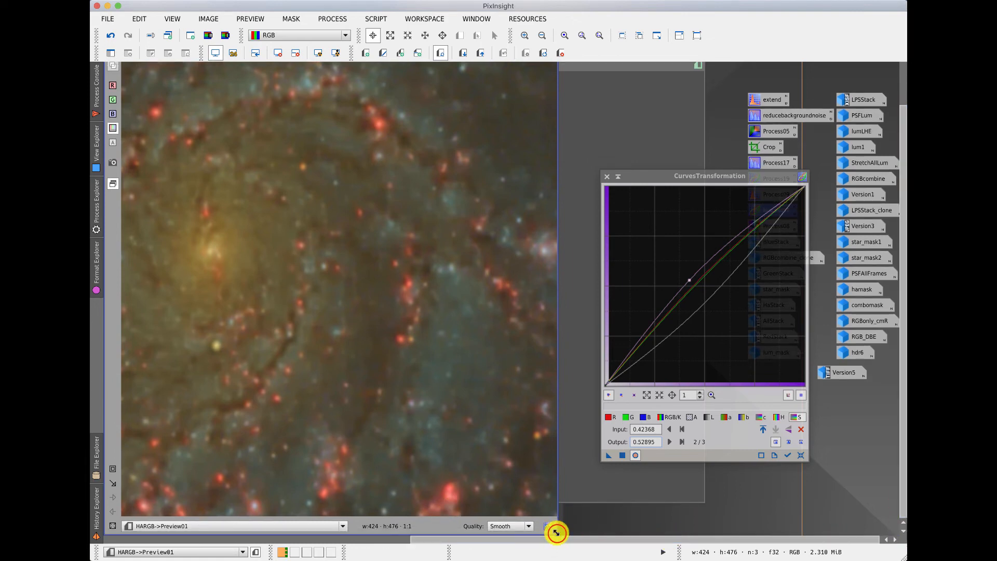
left_click_drag(556, 533, 448, 375)
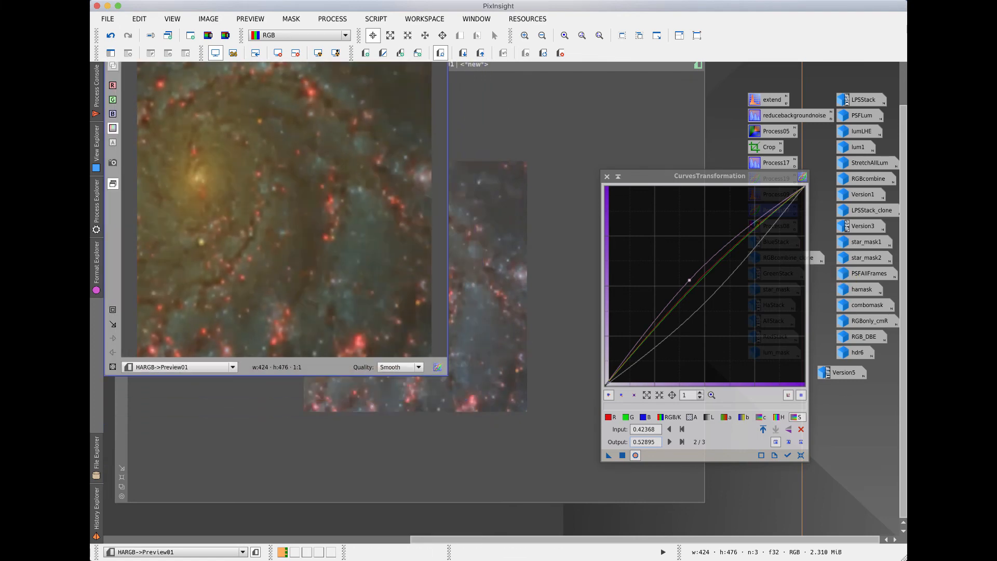
left_click_drag(902, 397, 902, 312)
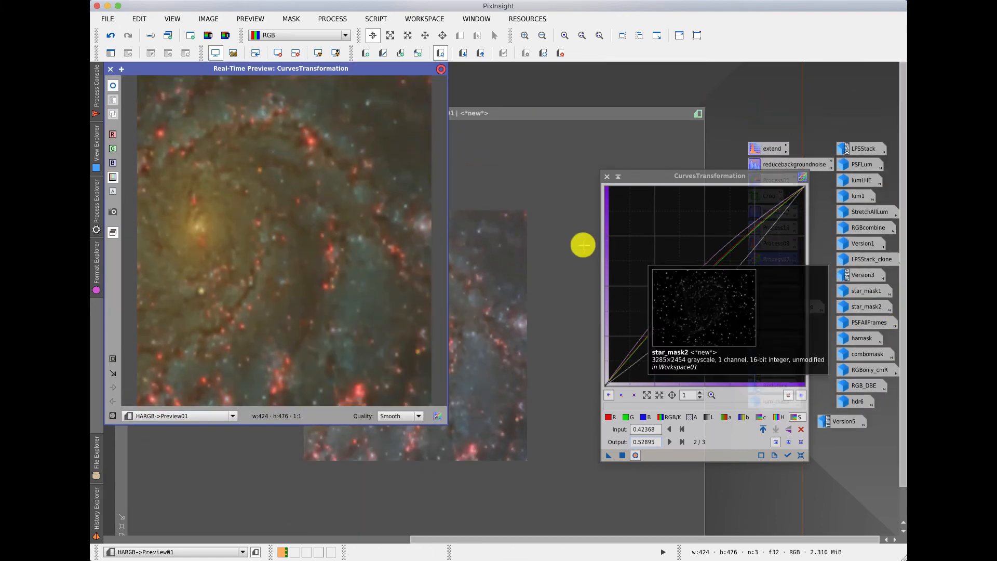
left_click_drag(187, 67, 223, 112)
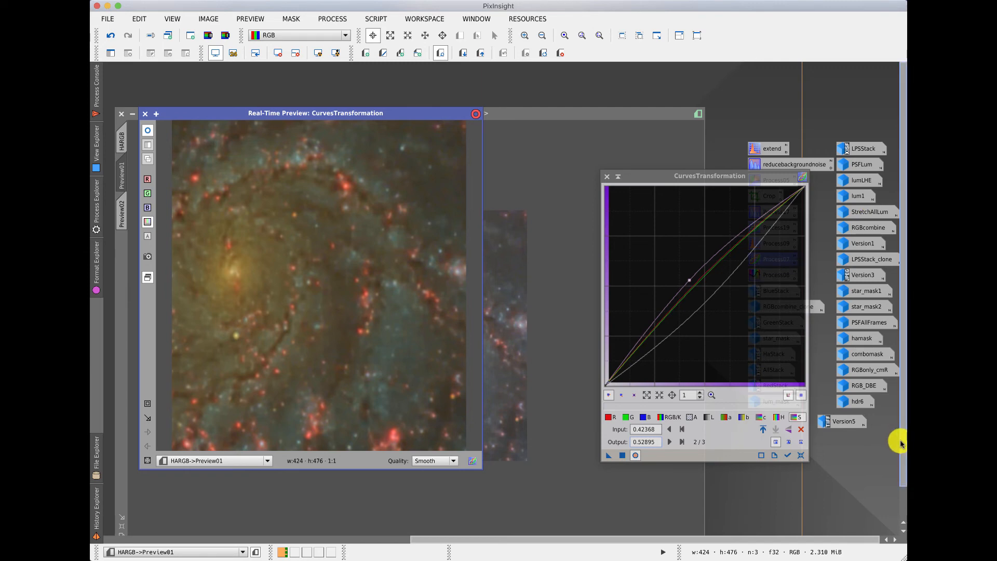
scroll(903, 483, "down", 2)
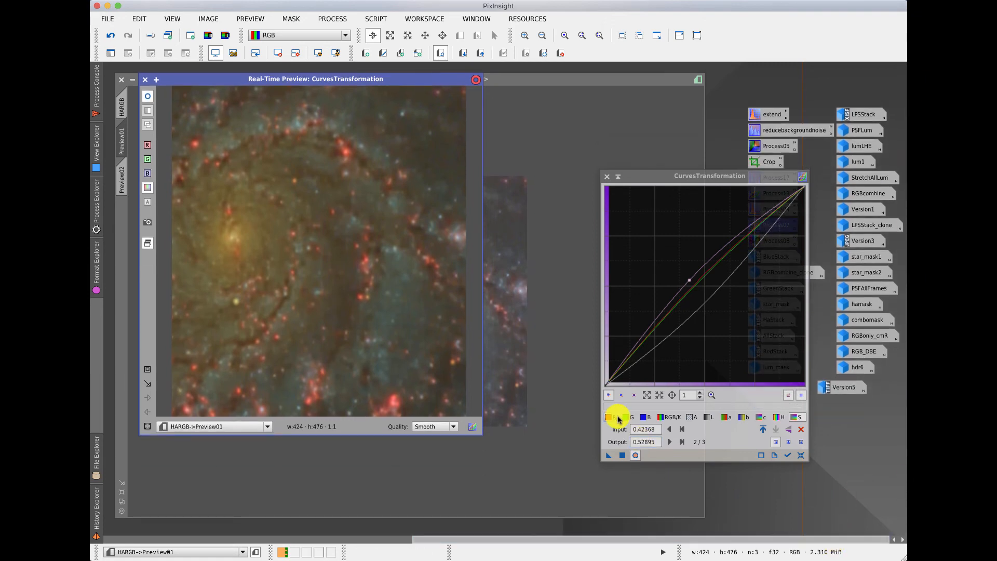
- Readjust the saturation curve point to input 0.48684 and output 0.43684, and switch the Real-Time Preview to the BlueStack image
left_click(351, 429)
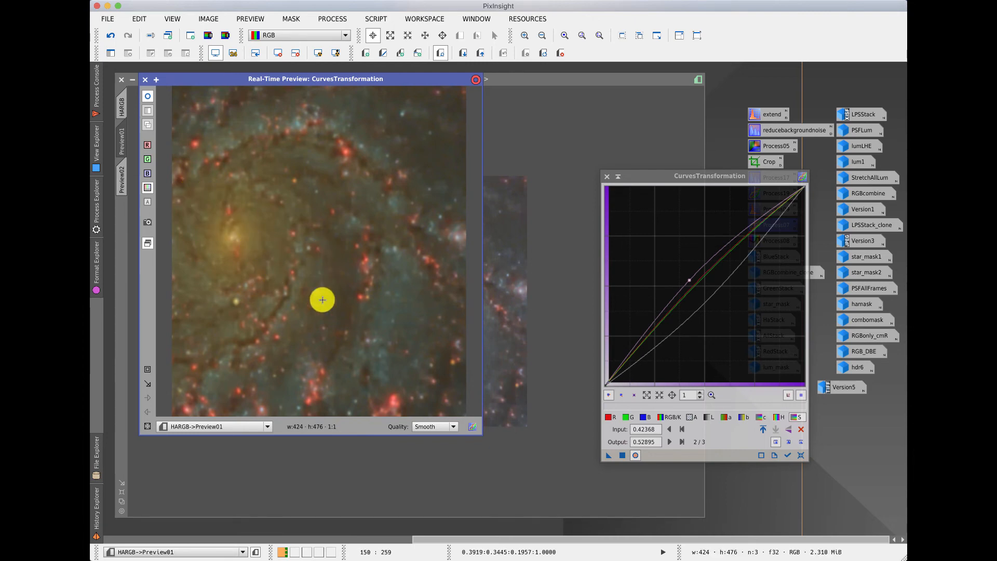
mouse_move(689, 280)
left_mouse_down()
mouse_move(715, 312)
mouse_move(692, 271)
mouse_move(728, 318)
mouse_move(665, 260)
mouse_move(688, 285)
mouse_move(676, 278)
left_mouse_up()
left_click(346, 315)
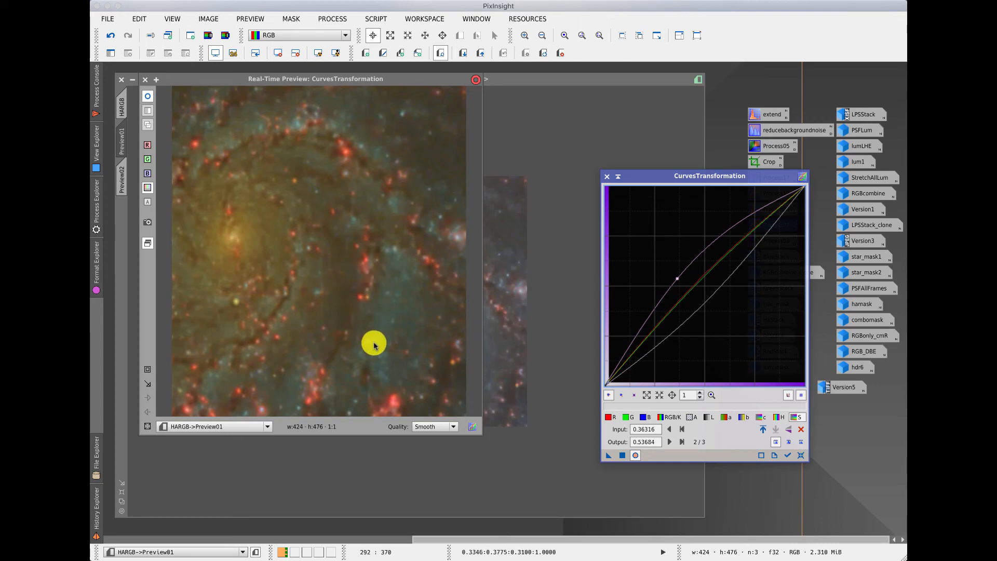
left_click_drag(677, 279, 702, 299)
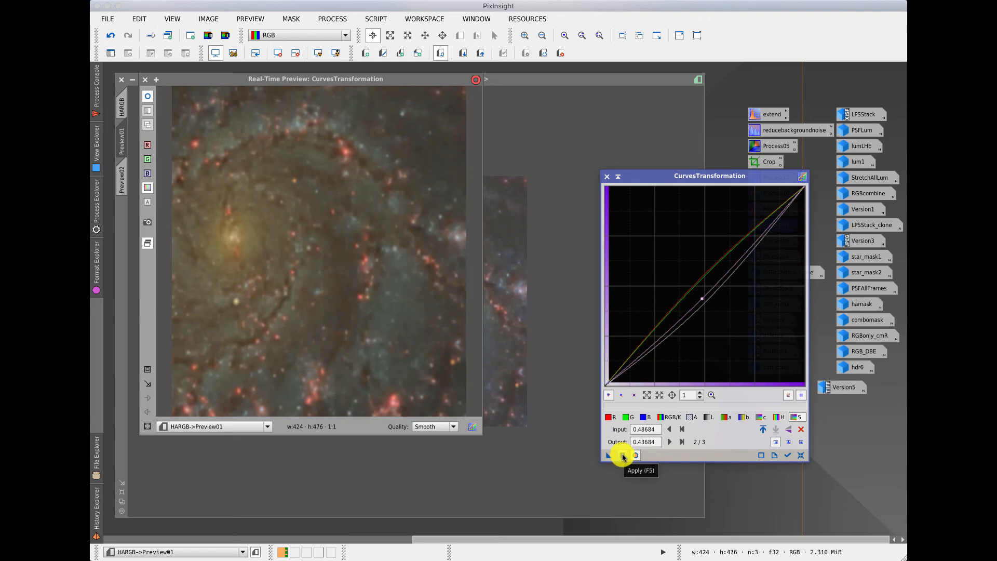
left_click(251, 428)
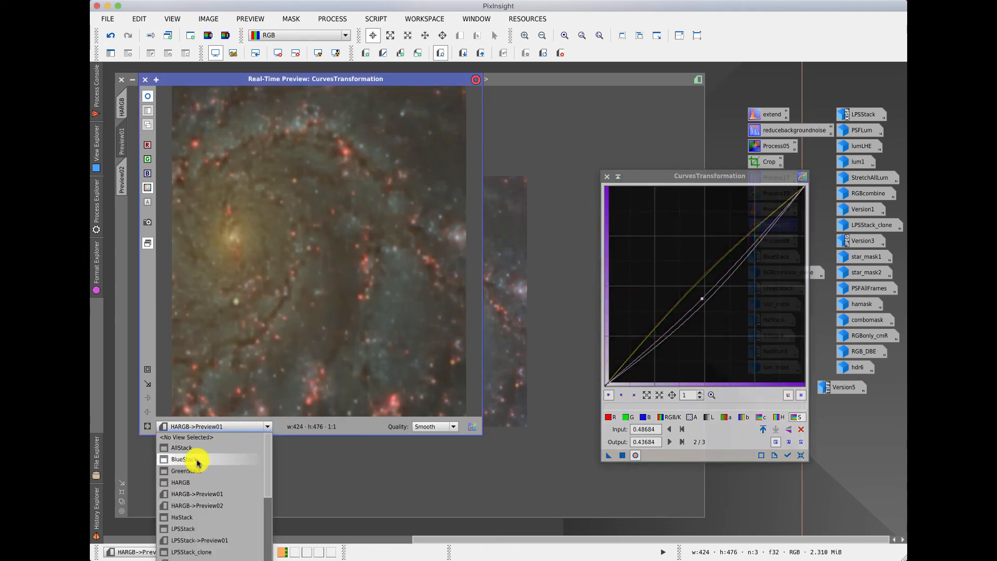
left_click(197, 461)
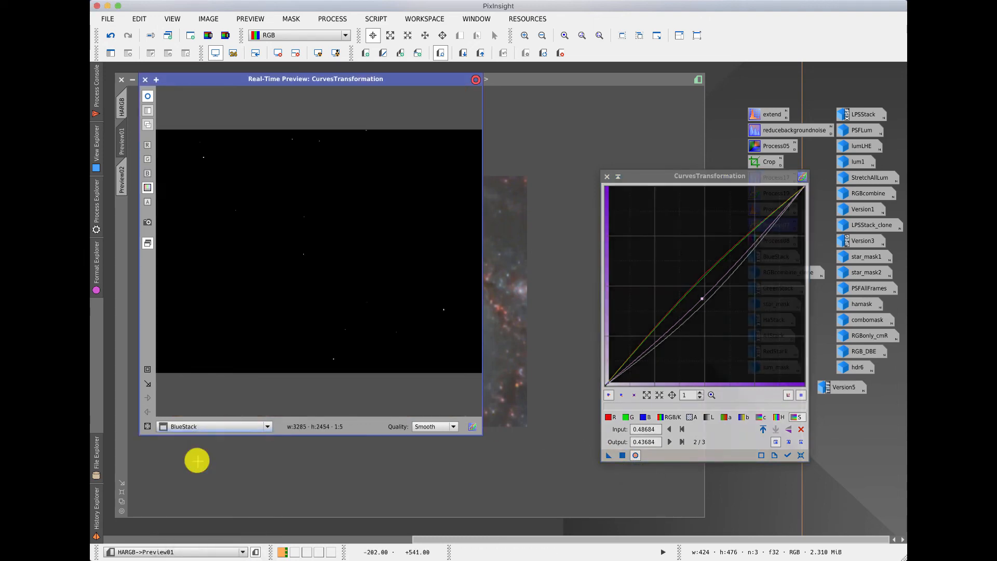
- Switch the Real-Time Preview to the LPSStack image and on to HARGB->Preview02
left_click(253, 428)
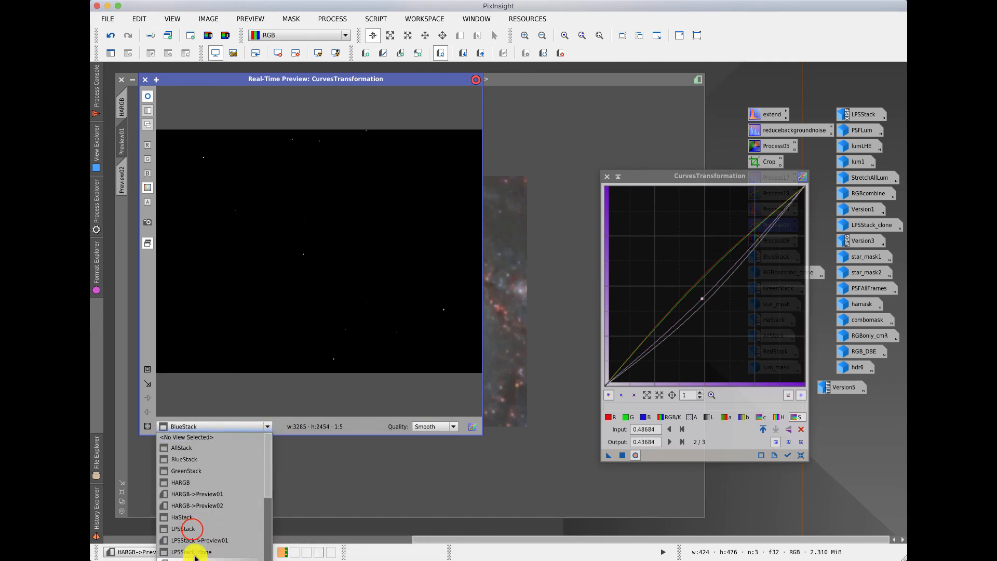
left_click(191, 529)
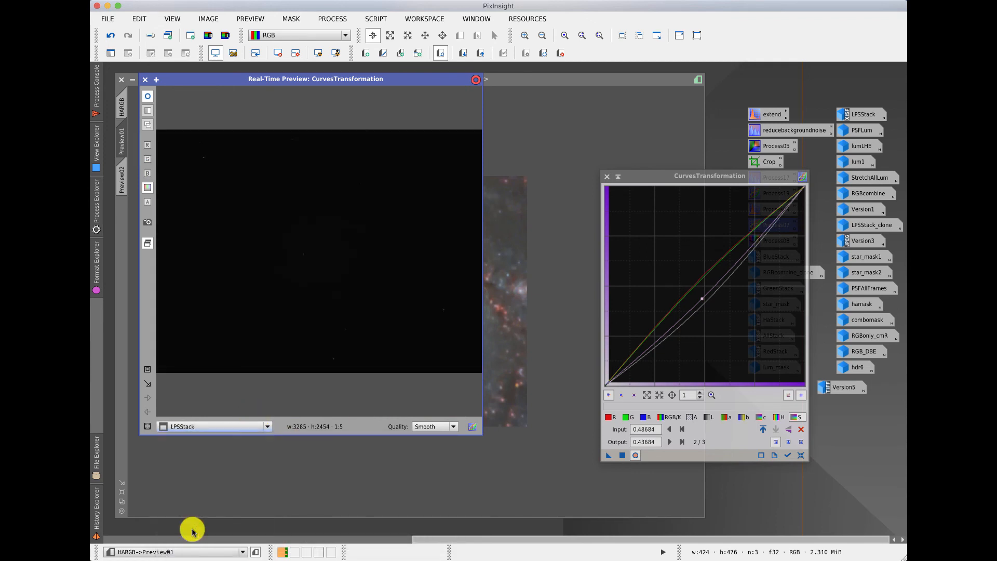
left_click(207, 424)
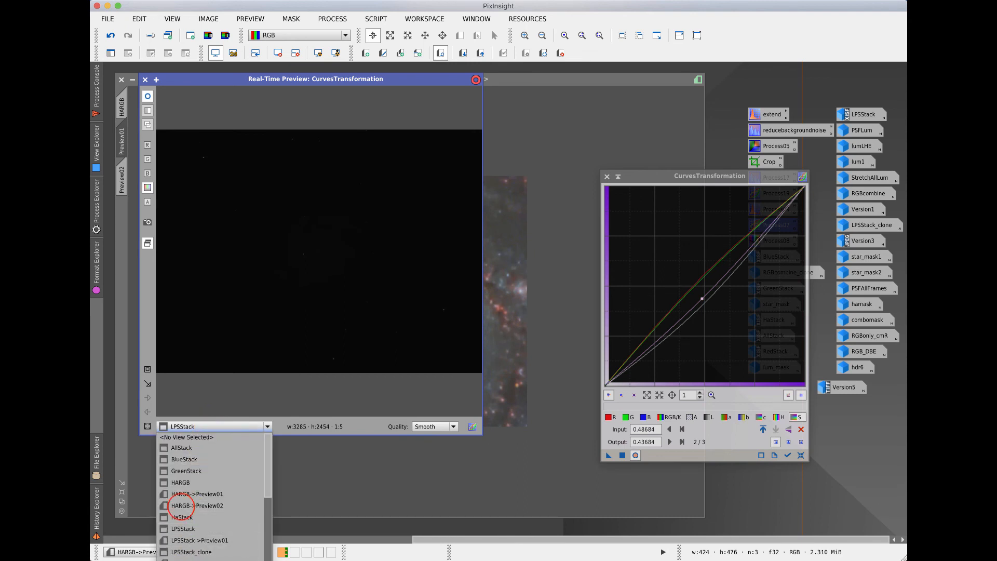
left_click(181, 505)
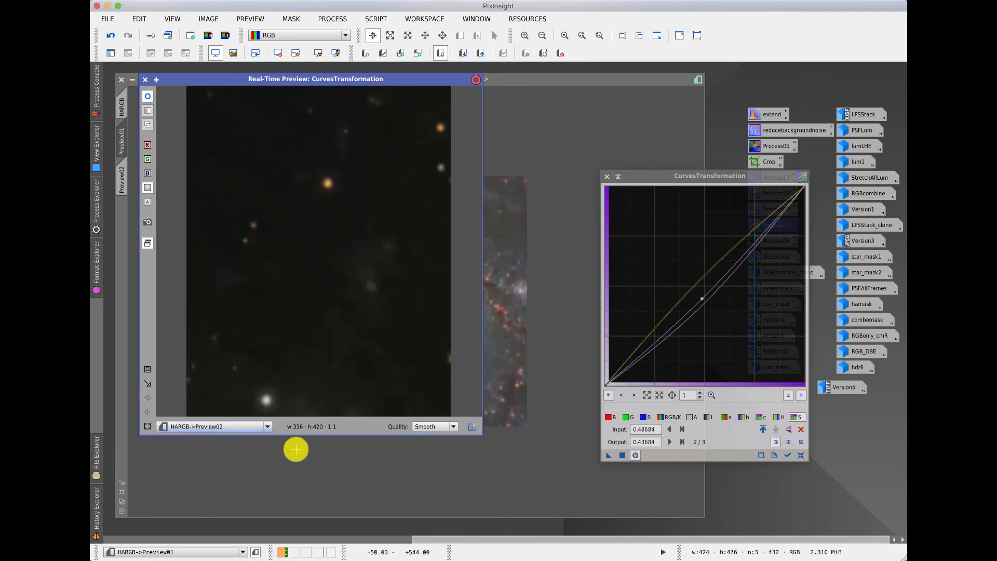
- Move the saturation curve point to input 0.35526 and output 0.48947, and close the Real-Time Preview
left_click(701, 299)
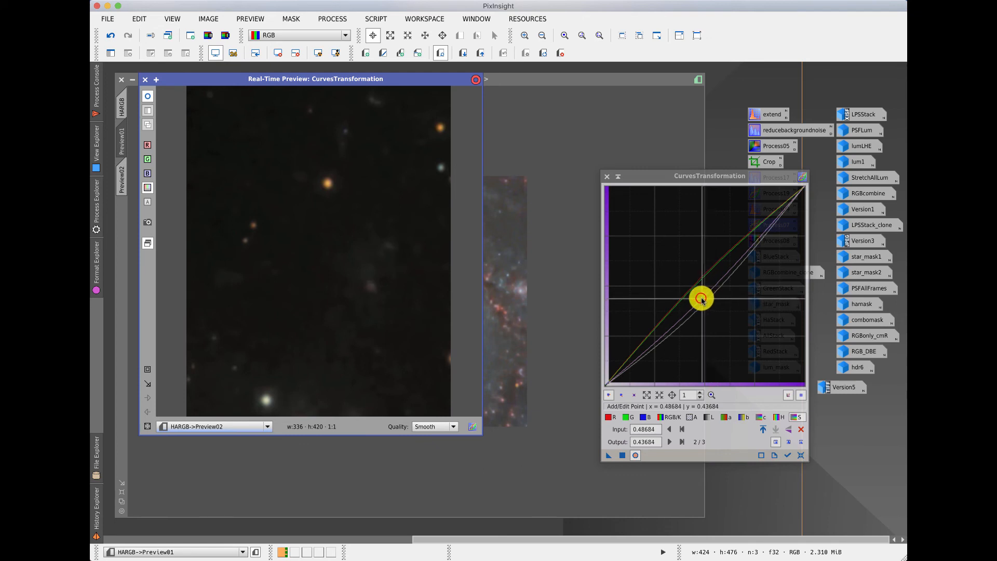
left_click_drag(701, 299, 675, 288)
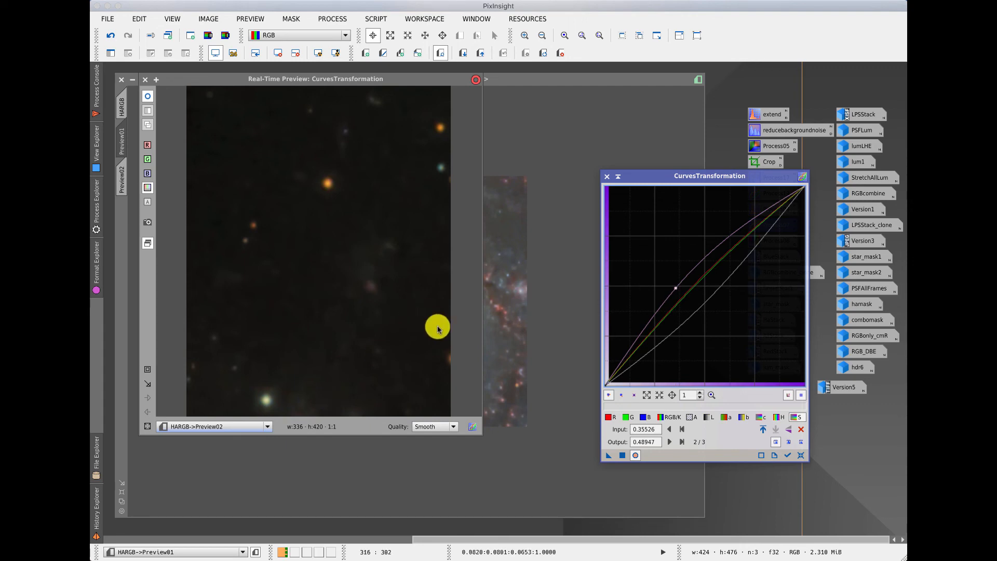
left_click(146, 81)
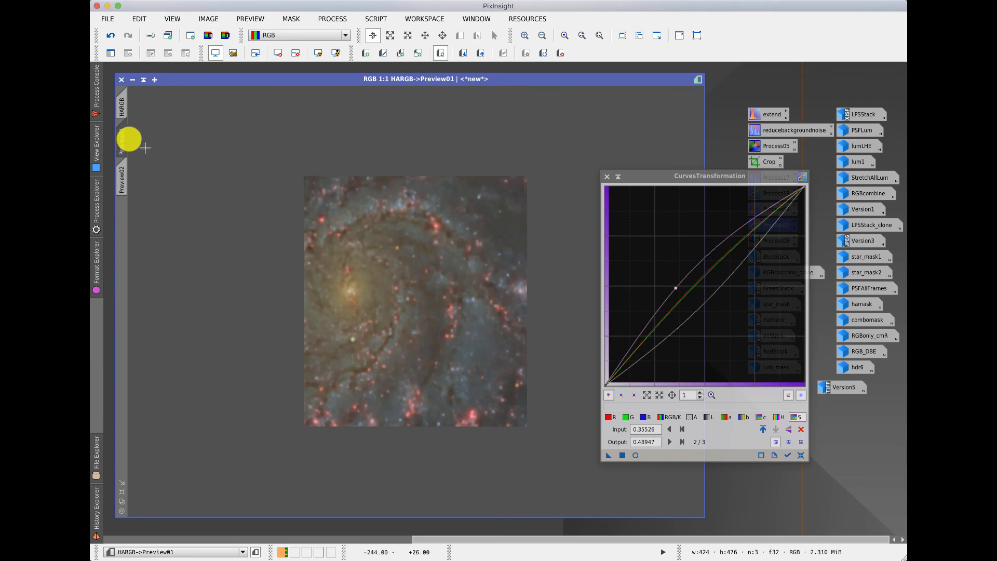
- Apply the CurvesTransformation to the full HARGB image, undoing it once and reapplying it
left_click(121, 105)
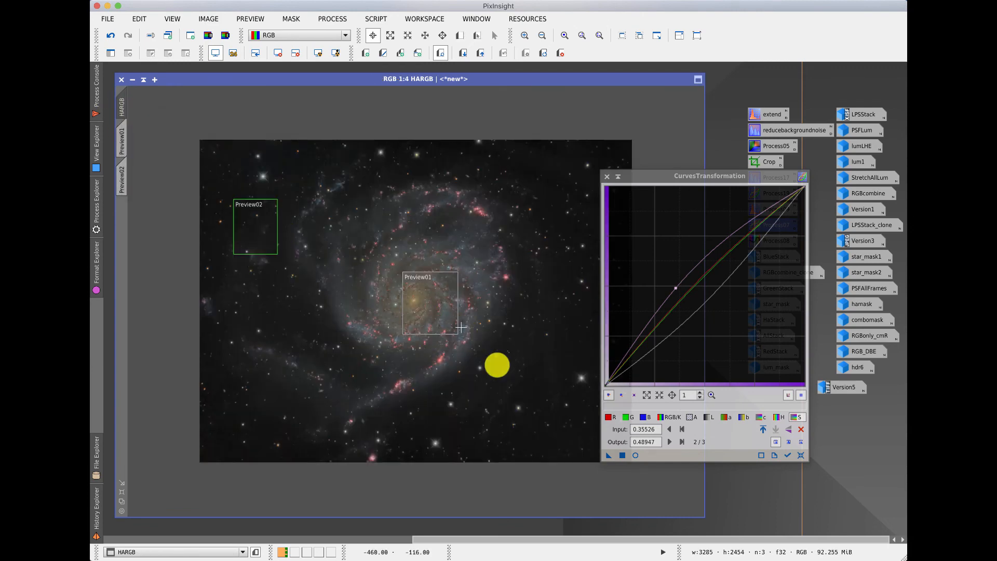
left_click_drag(609, 455, 528, 443)
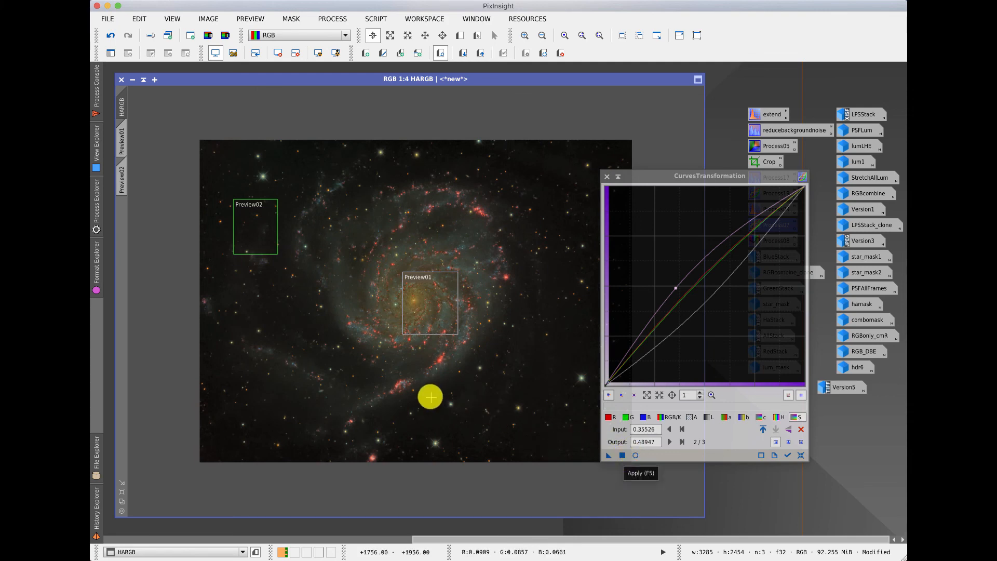
left_click(111, 36)
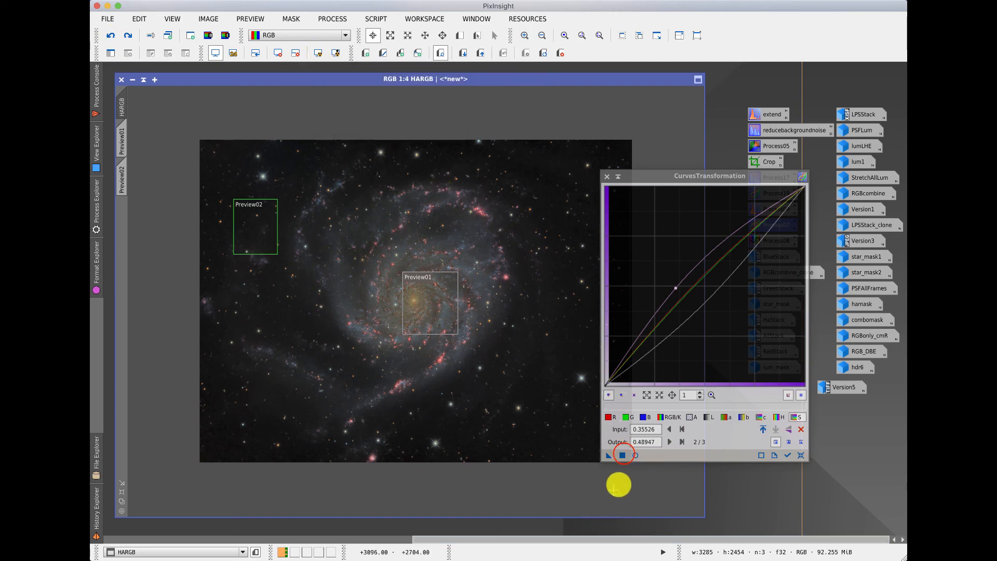
left_click(623, 455)
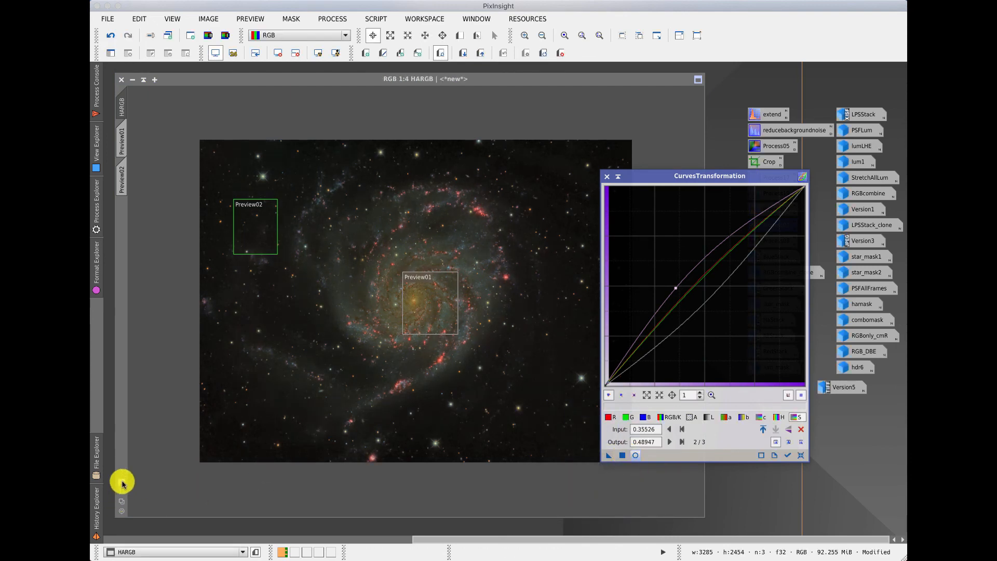
- Fit the HARGB window to its image, move it slightly into the workspace, and collapse the CurvesTransformation window
left_click(121, 505)
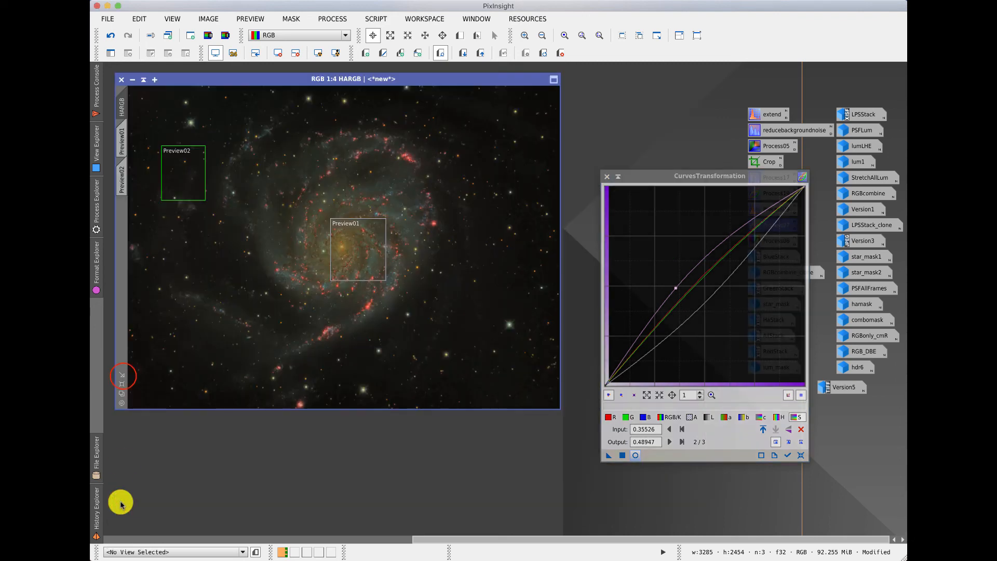
left_click(122, 376)
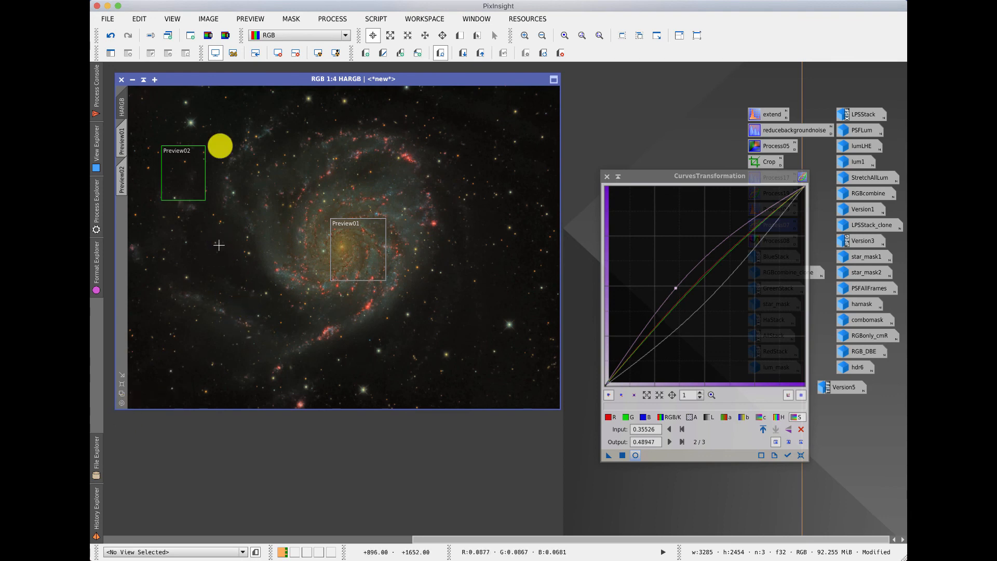
left_click(177, 80)
left_click_drag(174, 79, 207, 110)
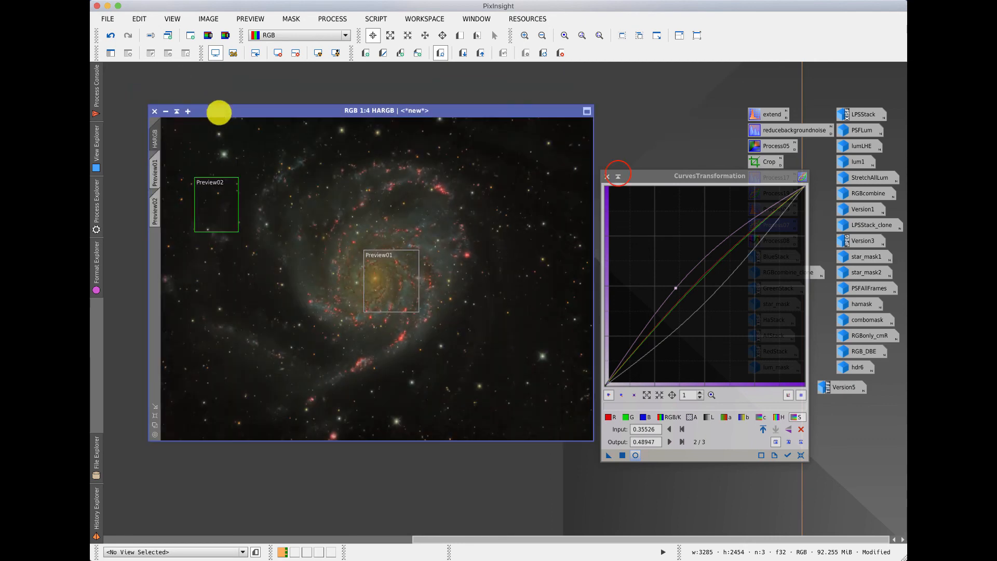
left_click(617, 173)
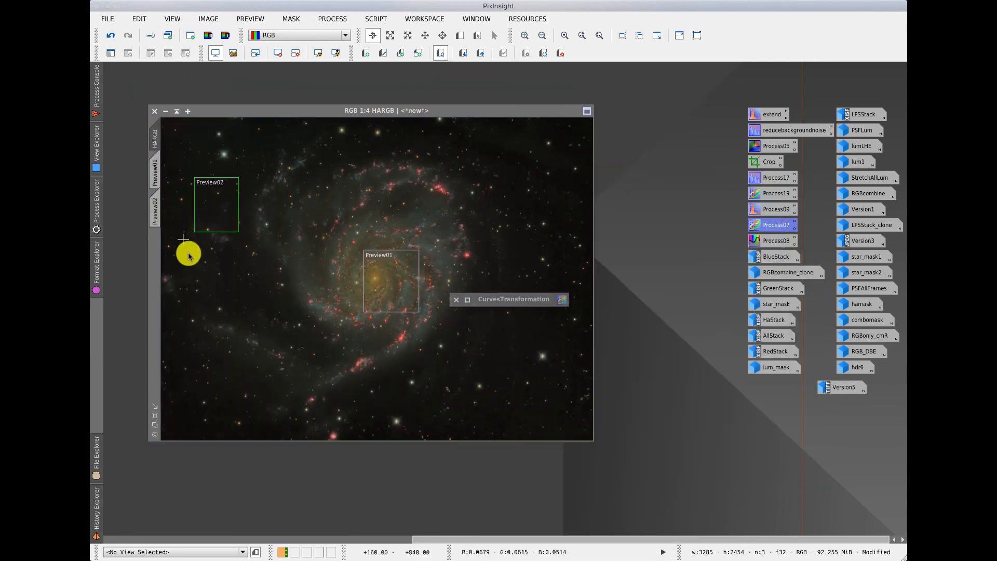
- Restore the hamask image from its icon, assign it to HARGB as a mask, and minimise hamask again
mouse_move(151, 205)
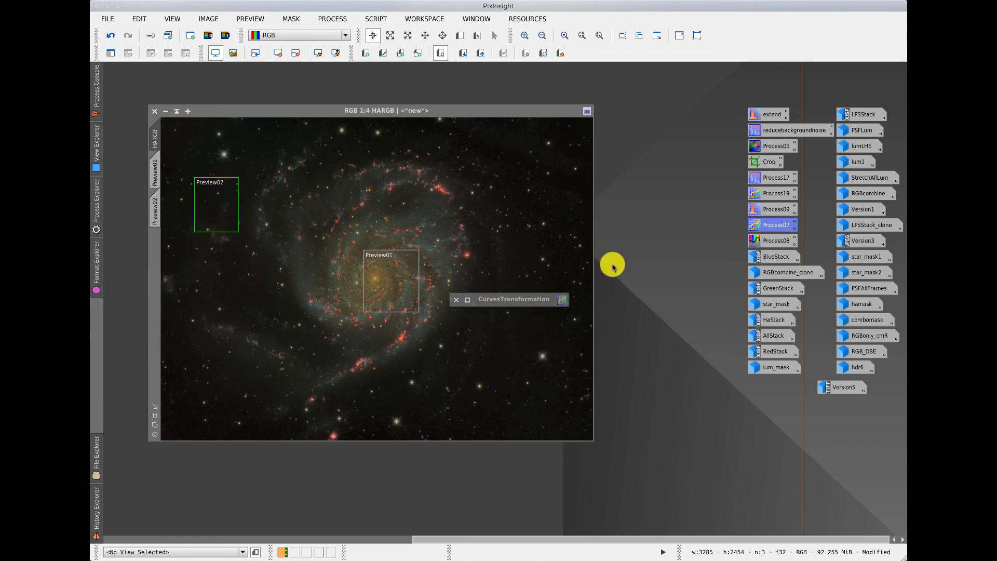
left_click(856, 303)
double_click(857, 303)
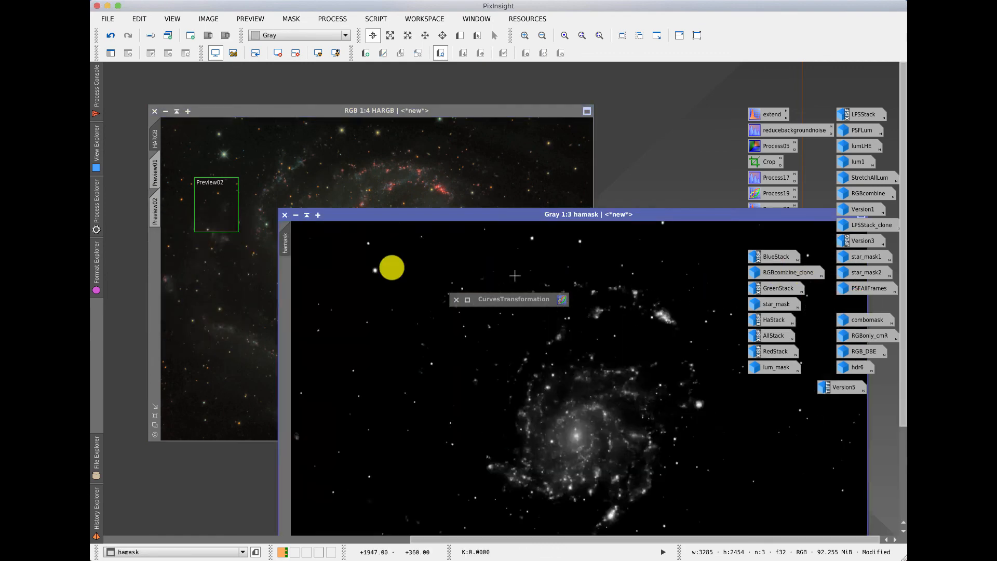
mouse_move(285, 237)
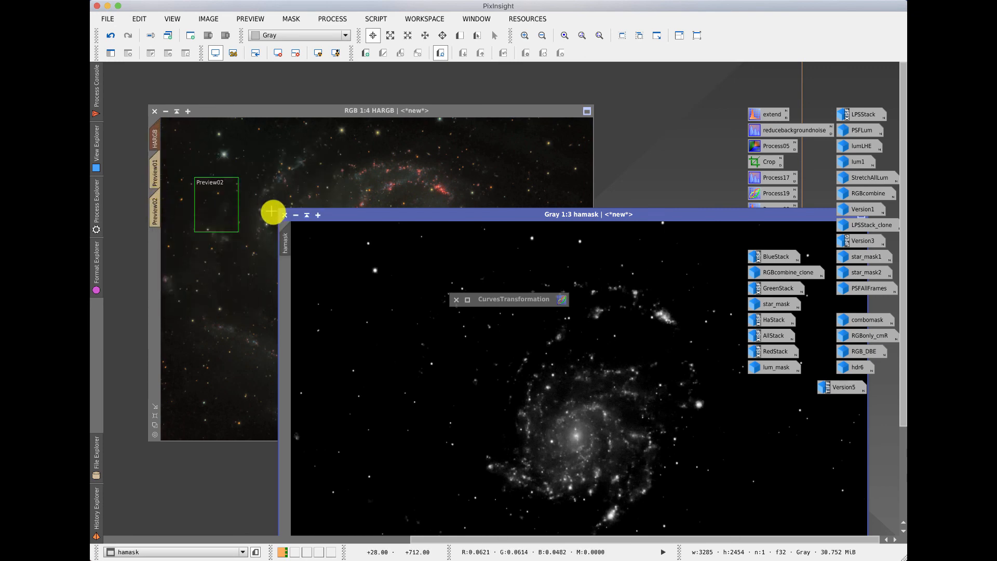
left_click(296, 214)
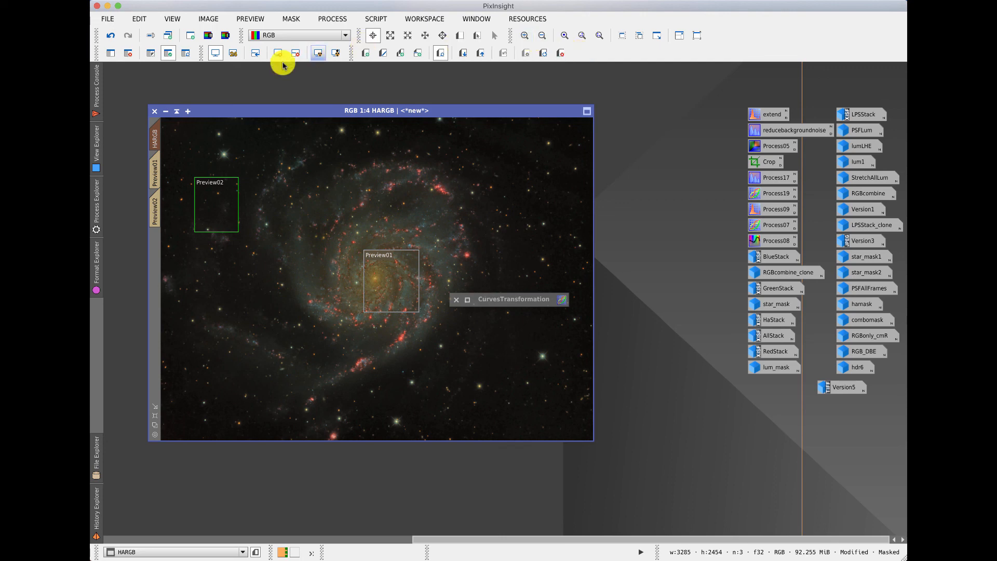
- Look at the mask selection options for HARGB and cancel the Select Mask dialog
left_click(109, 54)
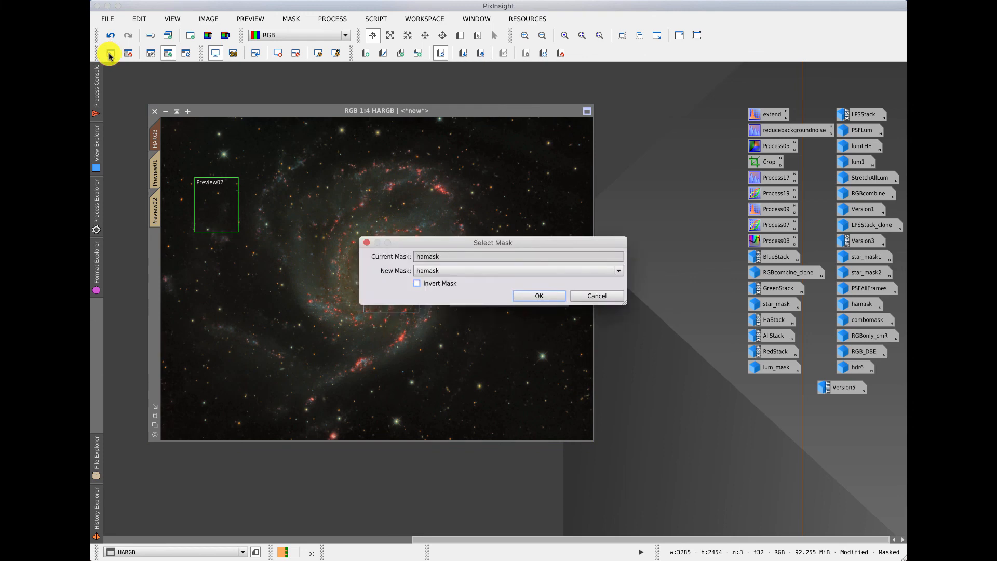
left_click(604, 294)
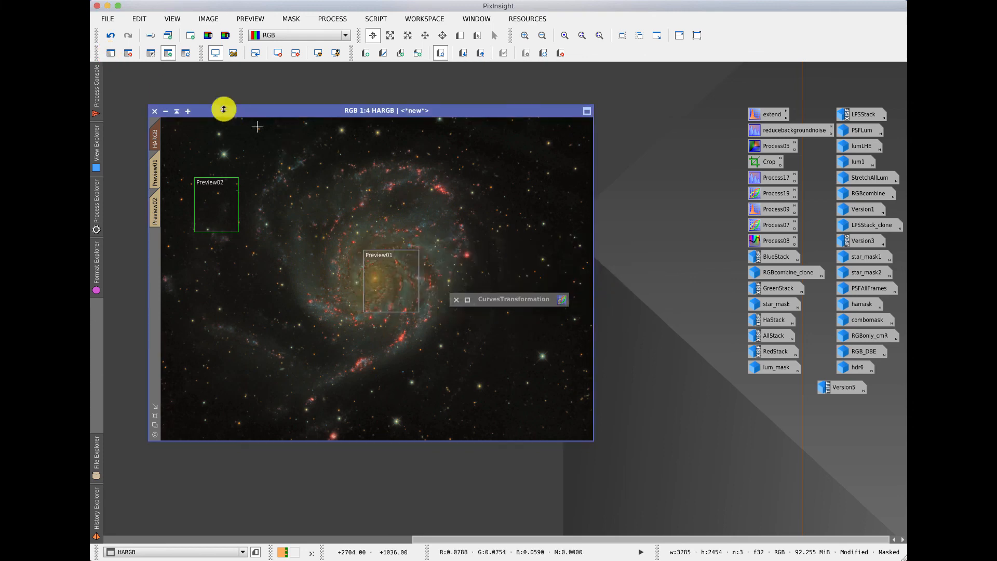
left_click(129, 59)
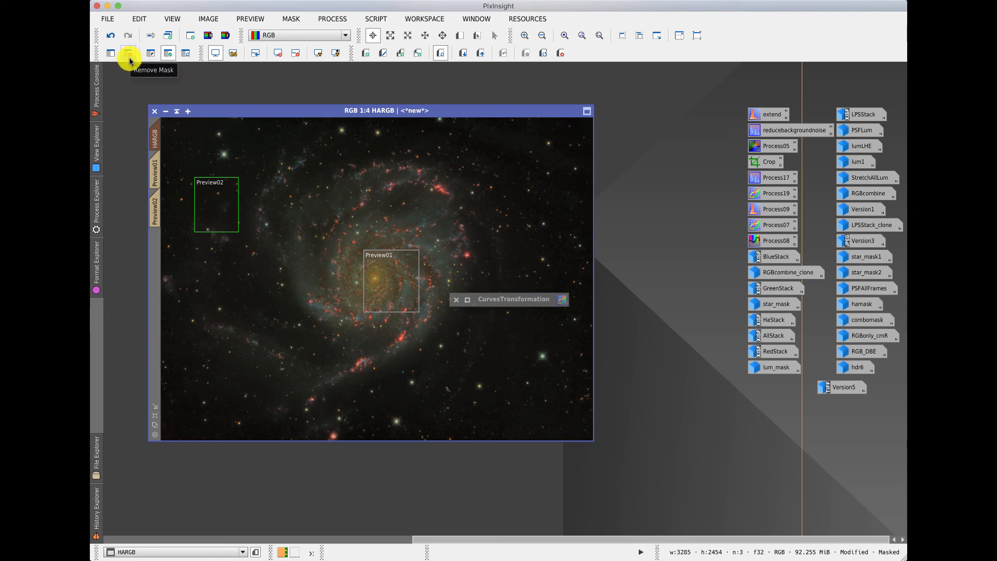
- Toggle the HARGB mask off and on, and briefly show its red overlay before hiding it again
left_click(169, 56)
left_click(169, 56)
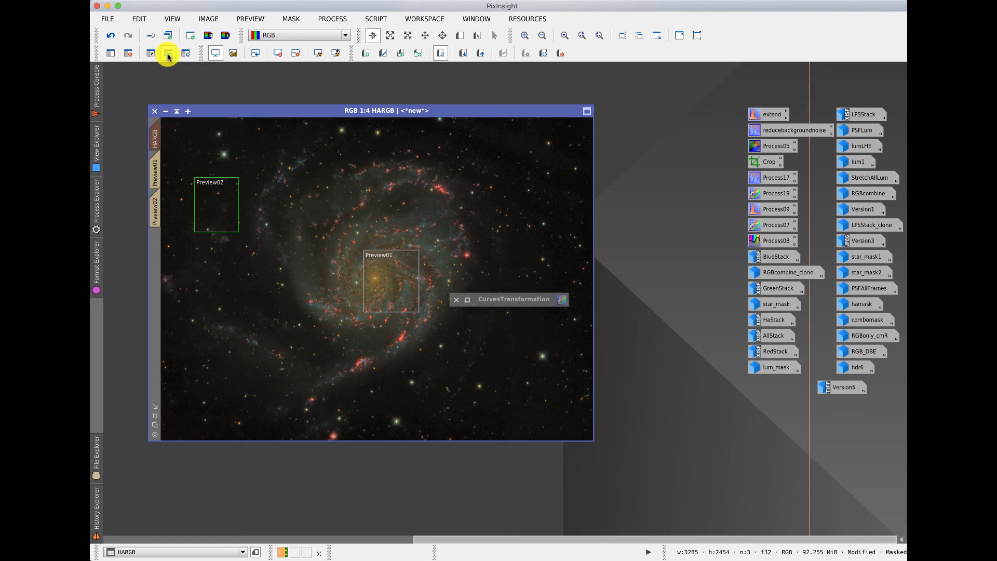
left_click(186, 54)
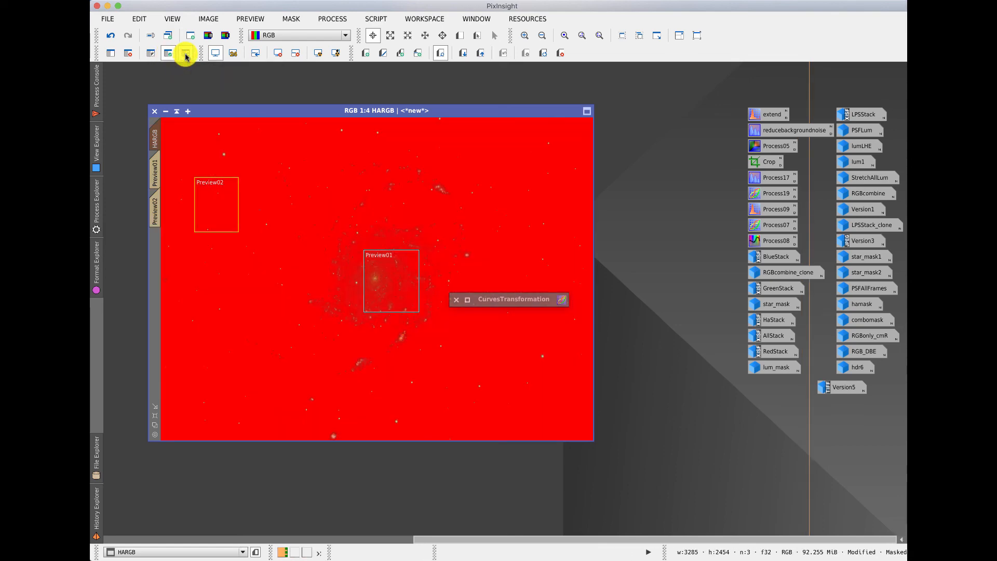
left_click(185, 54)
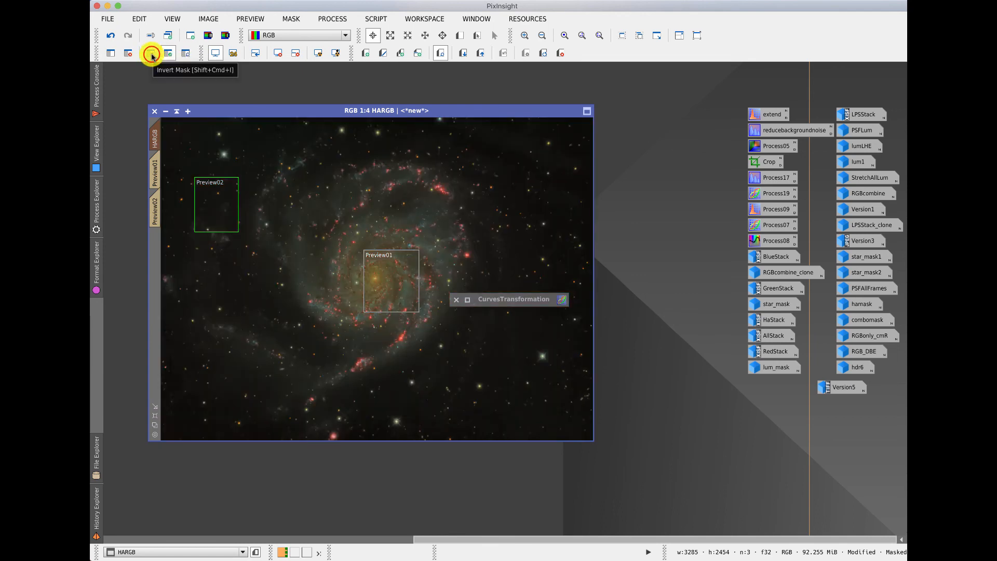
- Invert the HARGB mask and show its overlay, switching the inversion off and on to compare the protected areas
left_click(152, 54)
left_click(186, 54)
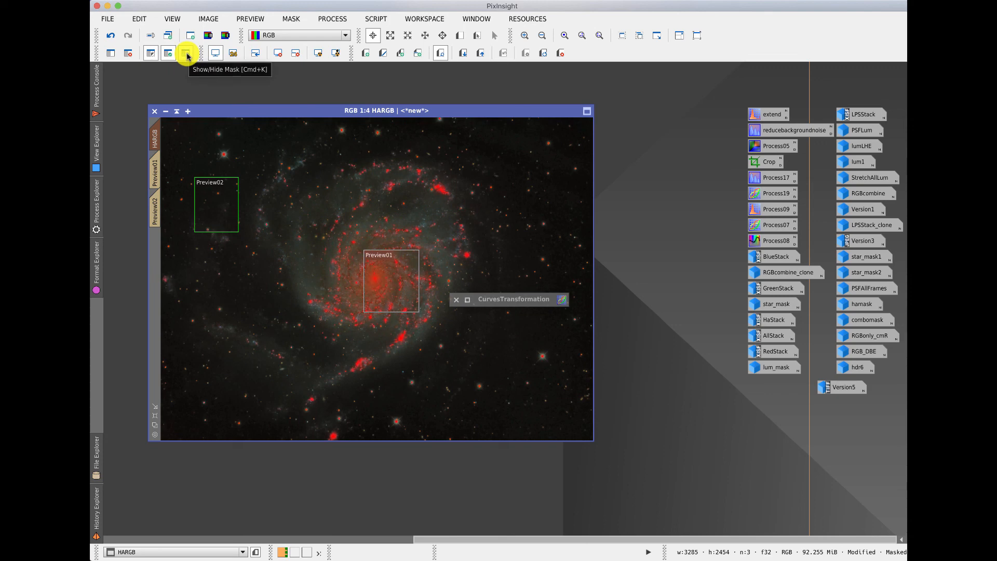
left_click(151, 53)
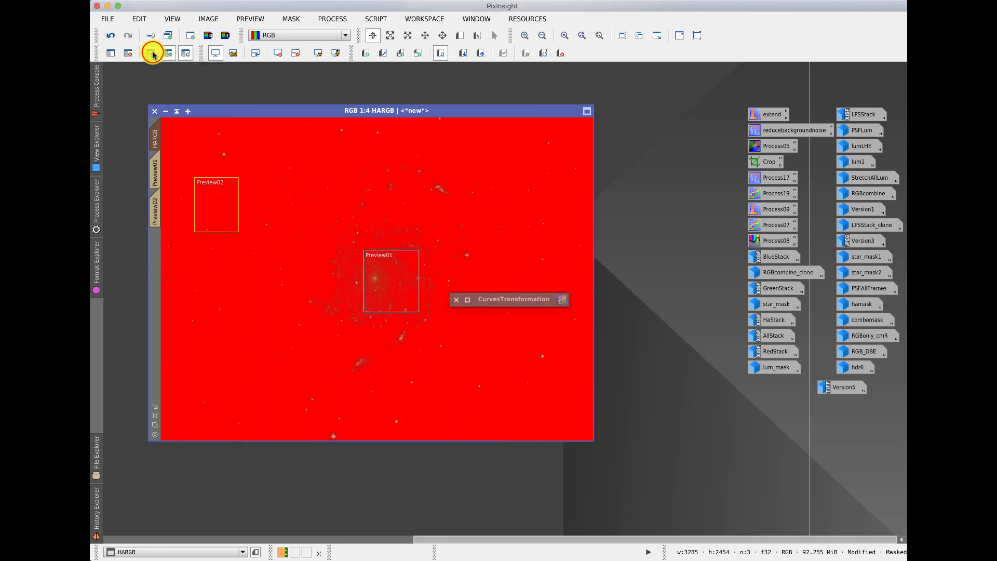
left_click(152, 54)
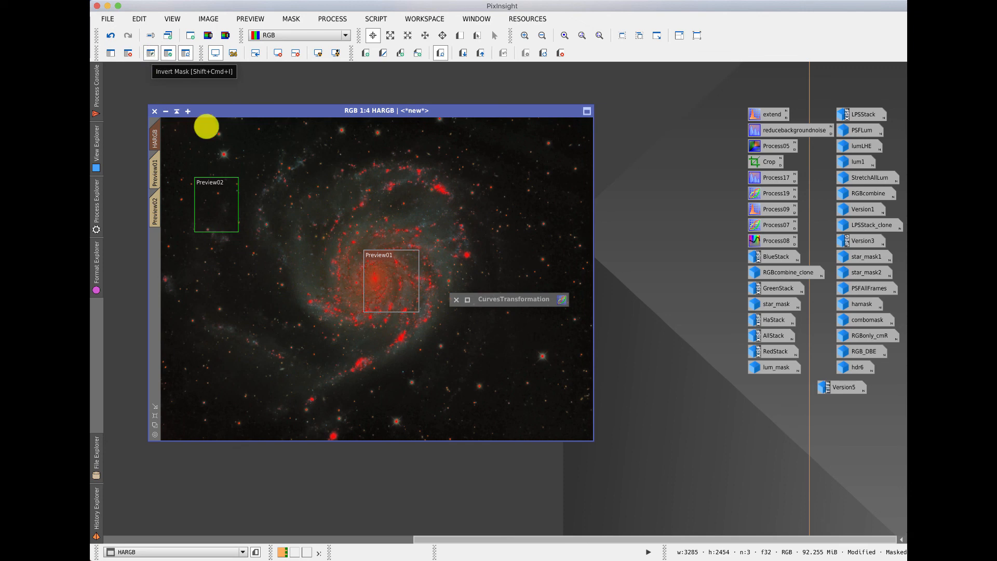
- Display HARGB's Preview01 with the mask overlay and move the collapsed CurvesTransformation window clear of the image
left_click(154, 181)
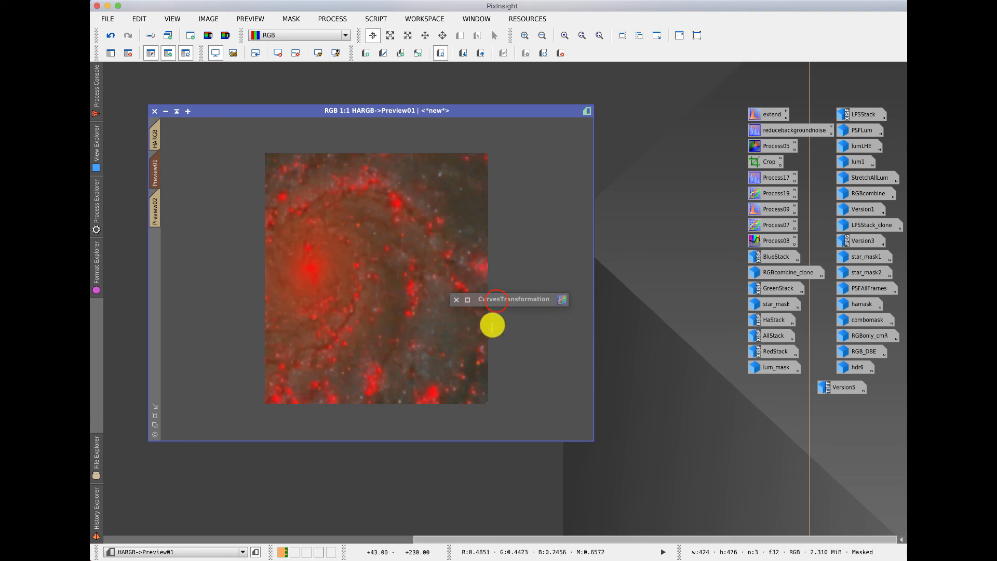
left_click_drag(494, 299, 720, 398)
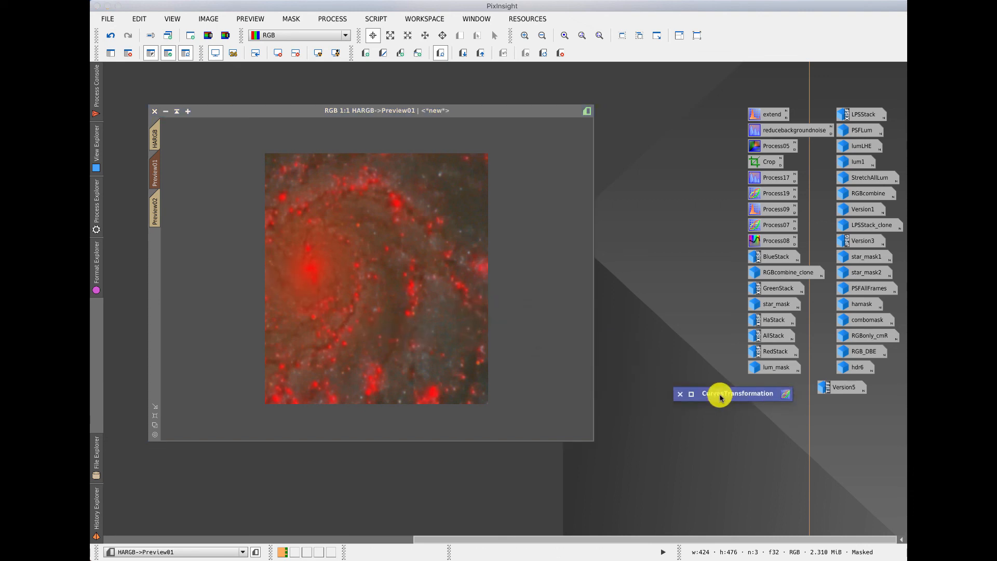